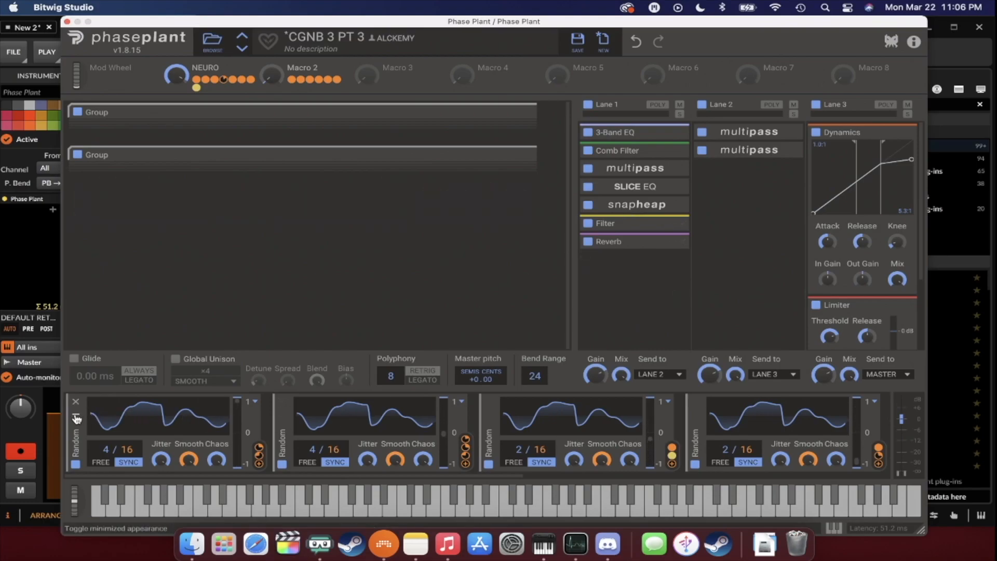
Minimize the six existing Random modulators in the modulator row to free up space.
double_click(76, 418)
left_click(101, 417)
left_click(123, 418)
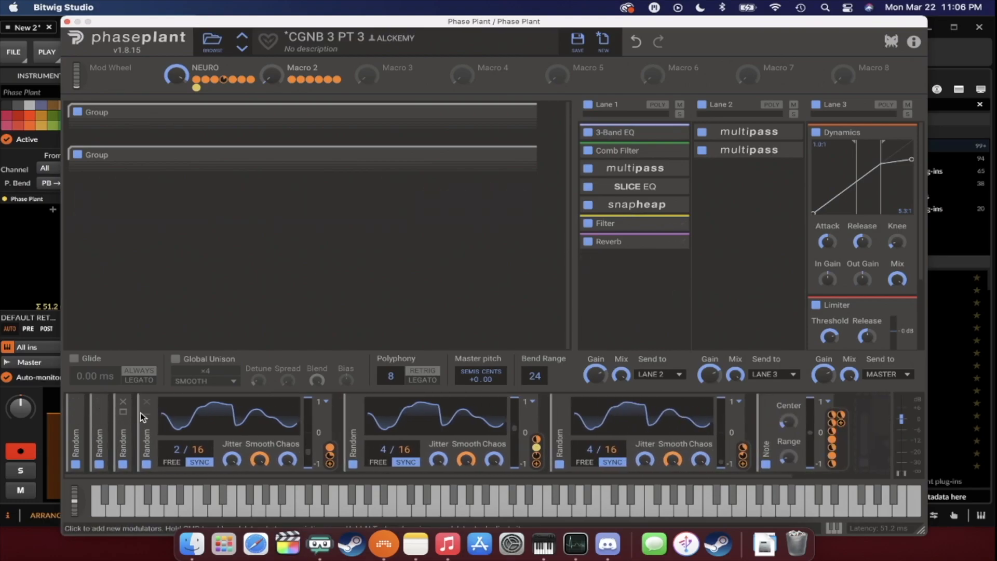
left_click(147, 417)
left_click(169, 417)
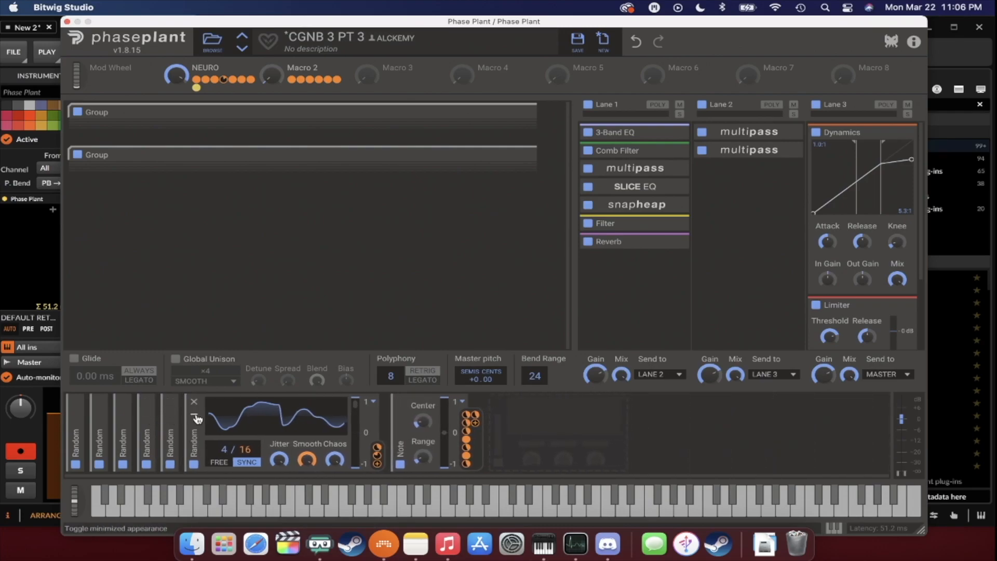
left_click(195, 416)
Add a new Random modulator after the Note modulator and route it to the master pitch.
left_click(355, 430)
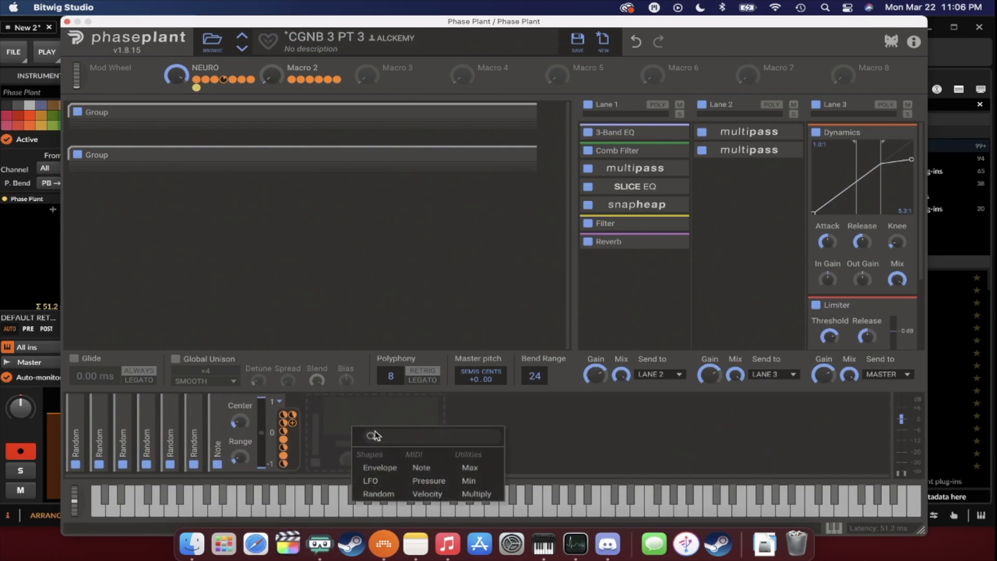
left_click(386, 492)
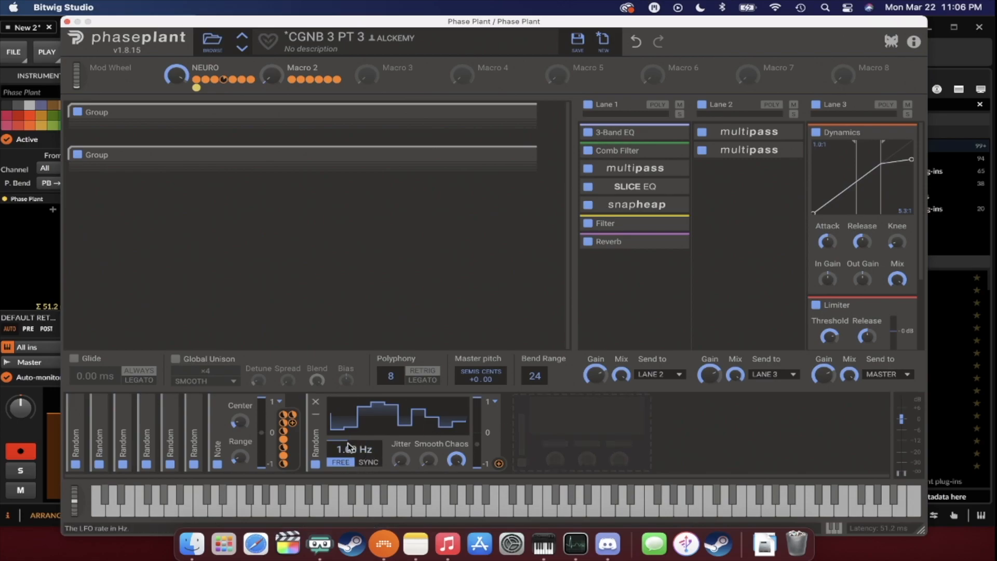
left_click(499, 465)
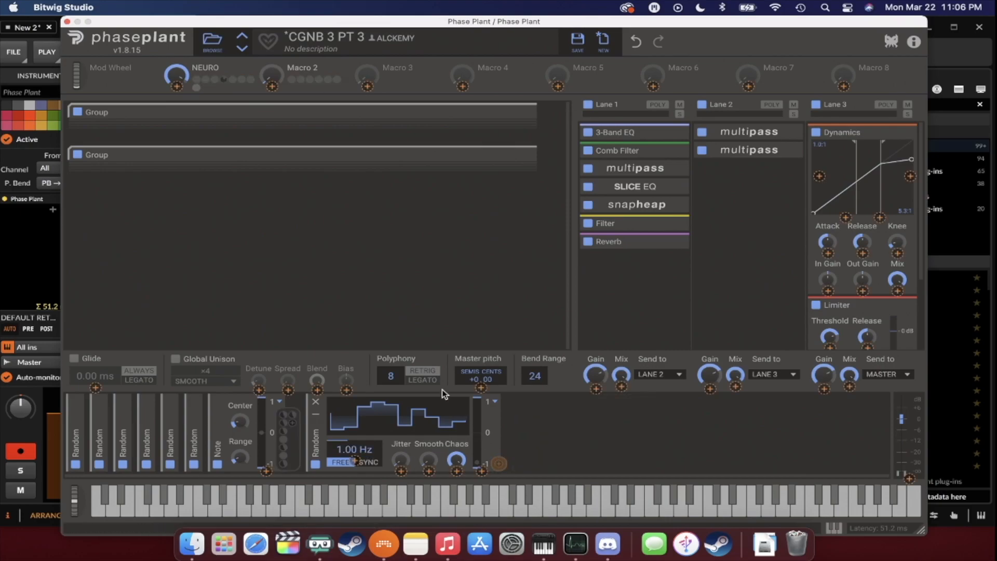
left_click_drag(481, 390, 481, 379)
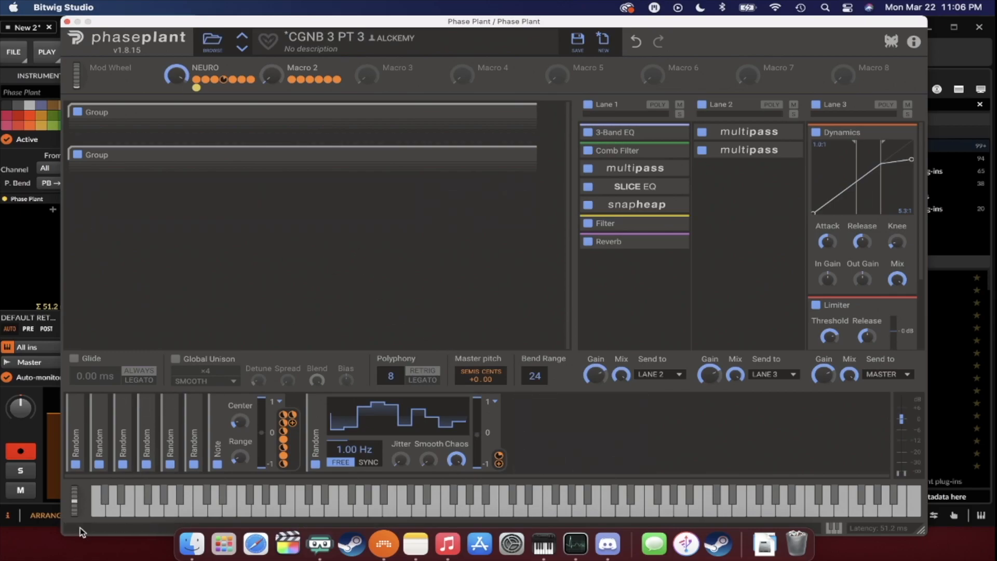
Assign Macro 2 to control the amount of the Random modulation on the master pitch.
mouse_move(292, 82)
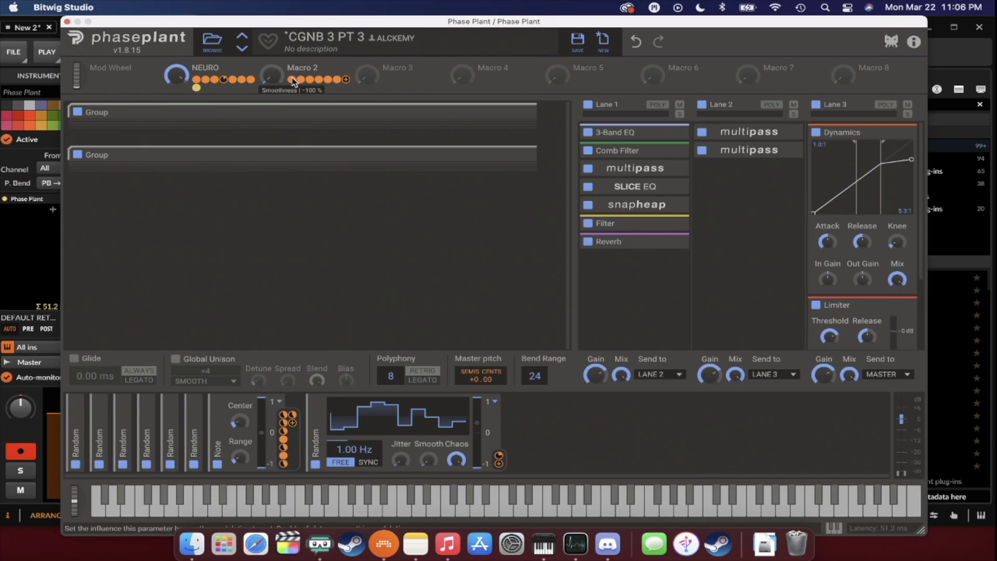
left_click_drag(346, 80, 540, 456)
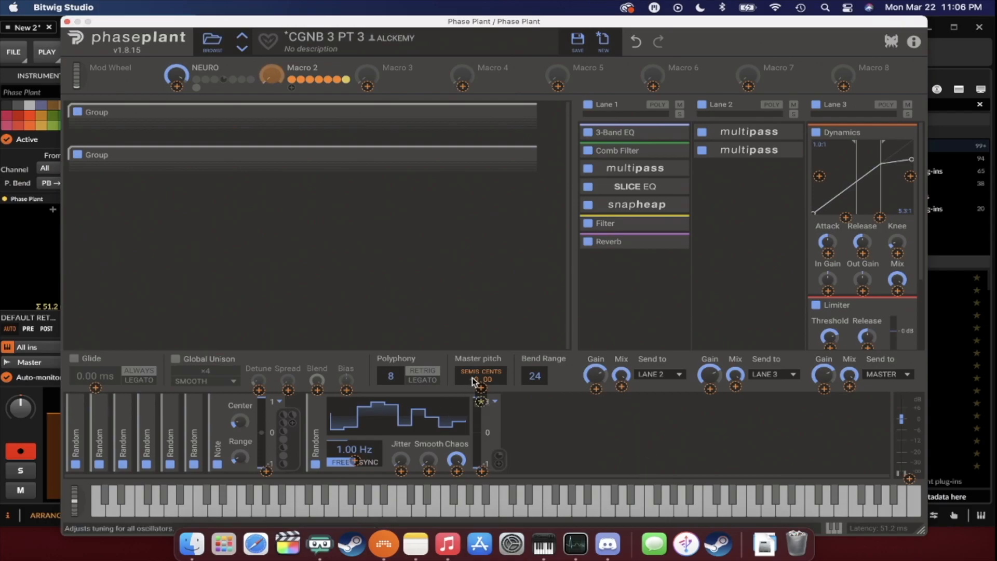
left_click(339, 78)
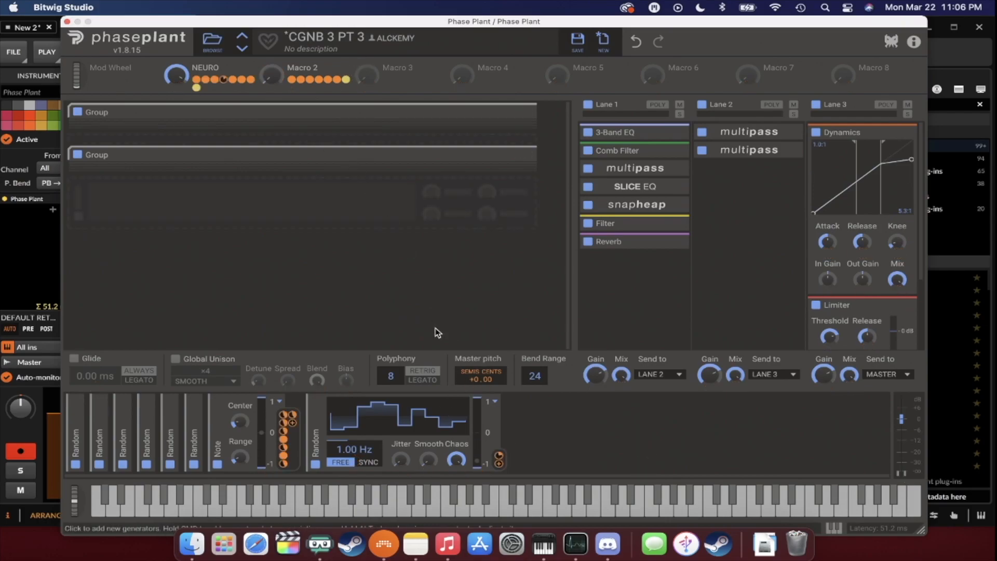
Turn the NEURO macro fully down and Macro 2 fully up.
left_click(274, 80)
left_click_drag(178, 78, 178, 88)
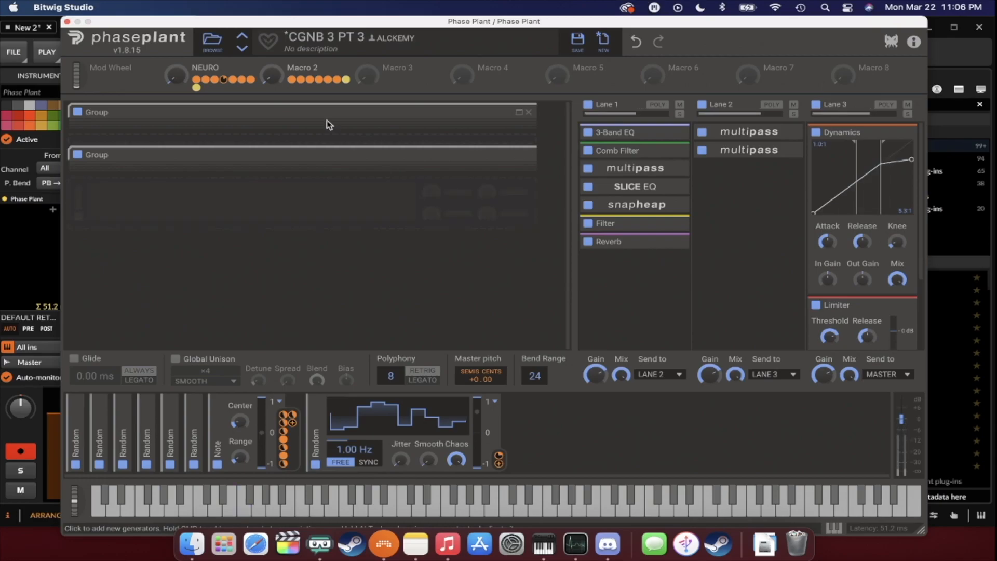
left_click(273, 81)
left_click_drag(272, 81, 272, 50)
Set the new Random modulator's rate to 2.07 Hz and modulate that rate with a second added Random modulator.
left_click_drag(363, 449, 364, 421)
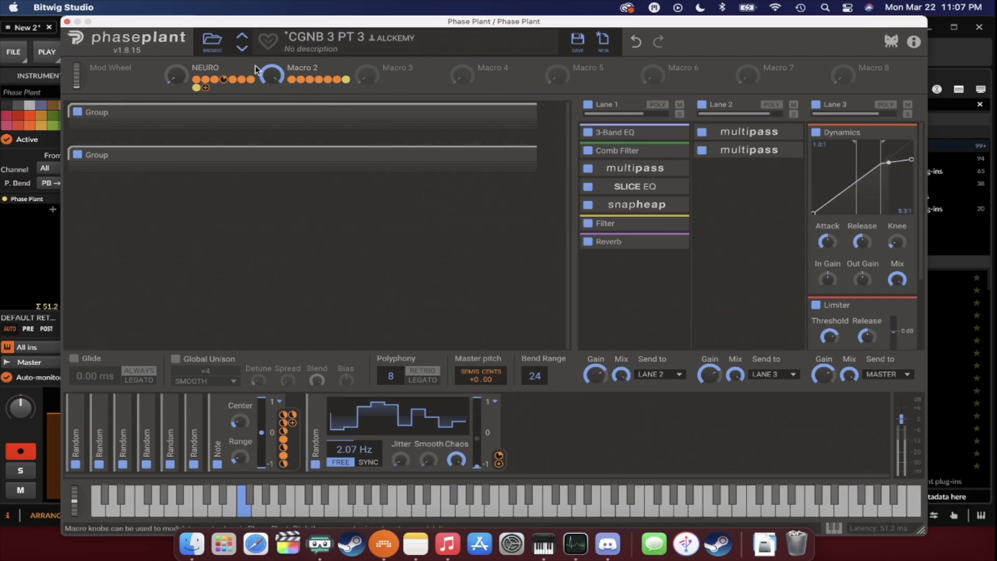
left_click(593, 473)
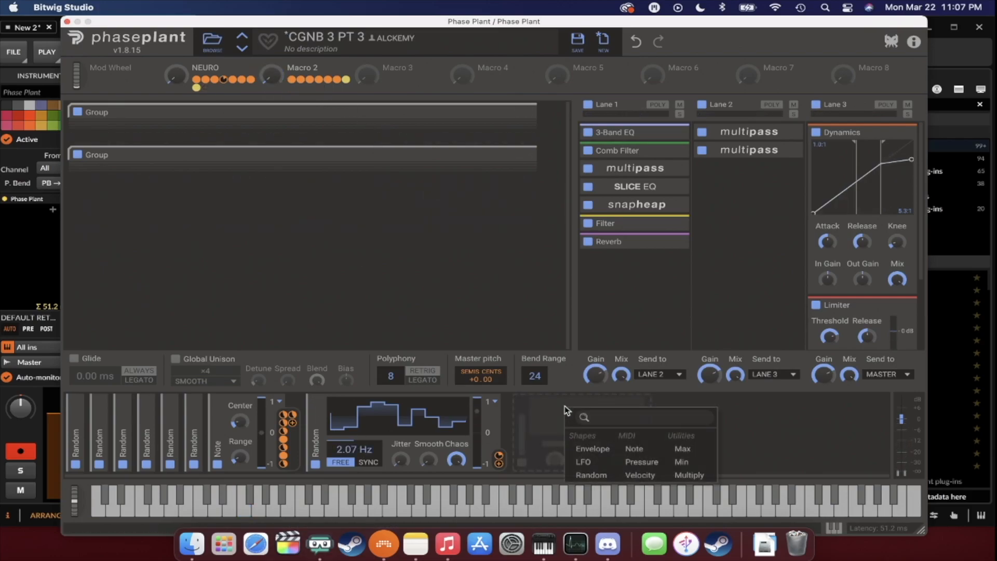
left_click(592, 472)
left_click_drag(706, 464, 355, 461)
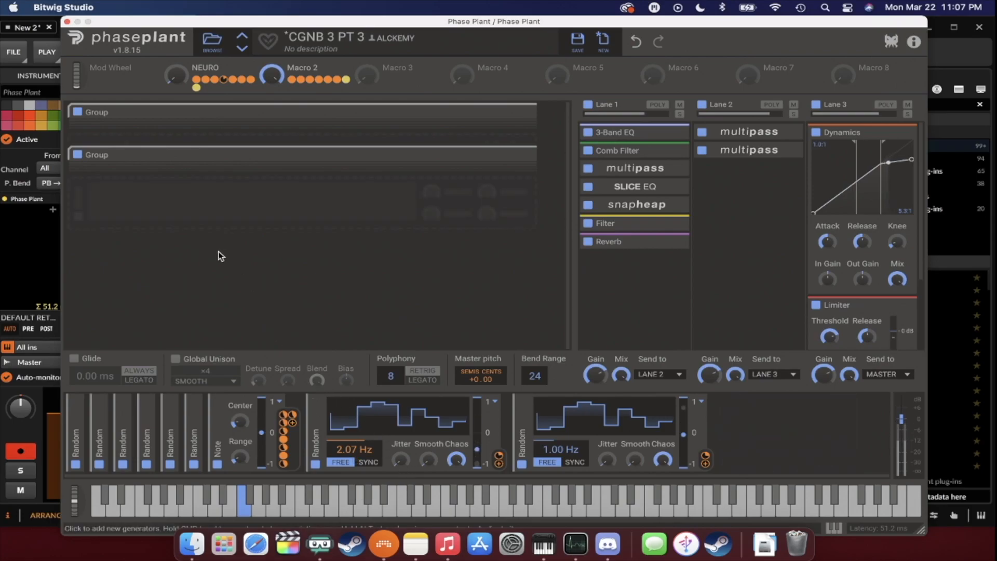
Set the pitch Random's rate to 2.55 Hz, and give the last Random full jitter and a 0.74 Hz rate.
mouse_move(353, 452)
left_mouse_down()
mouse_move(353, 430)
mouse_move(354, 441)
left_mouse_up()
left_click_drag(609, 463, 609, 405)
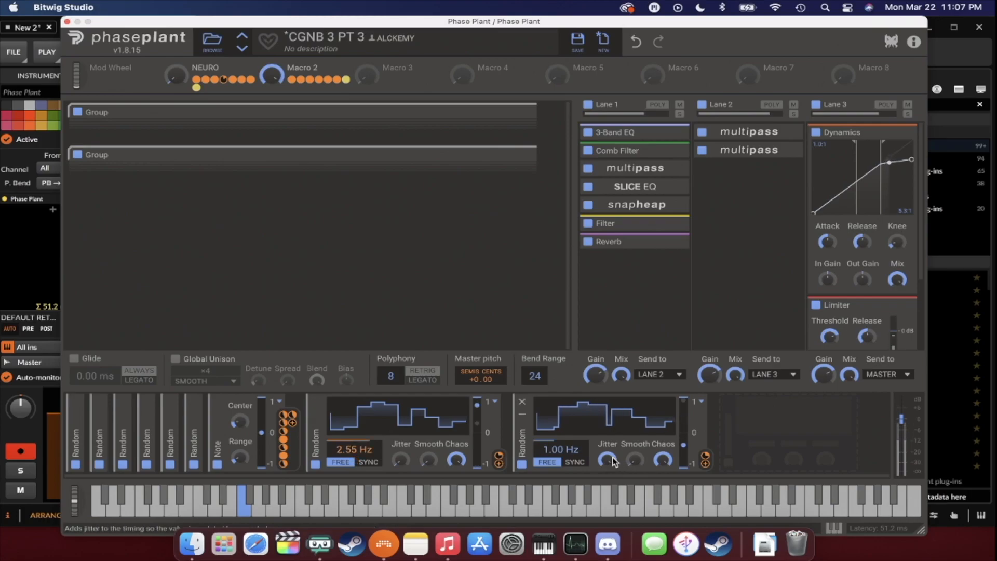
mouse_move(556, 452)
left_mouse_down()
mouse_move(556, 441)
mouse_move(556, 463)
left_mouse_up()
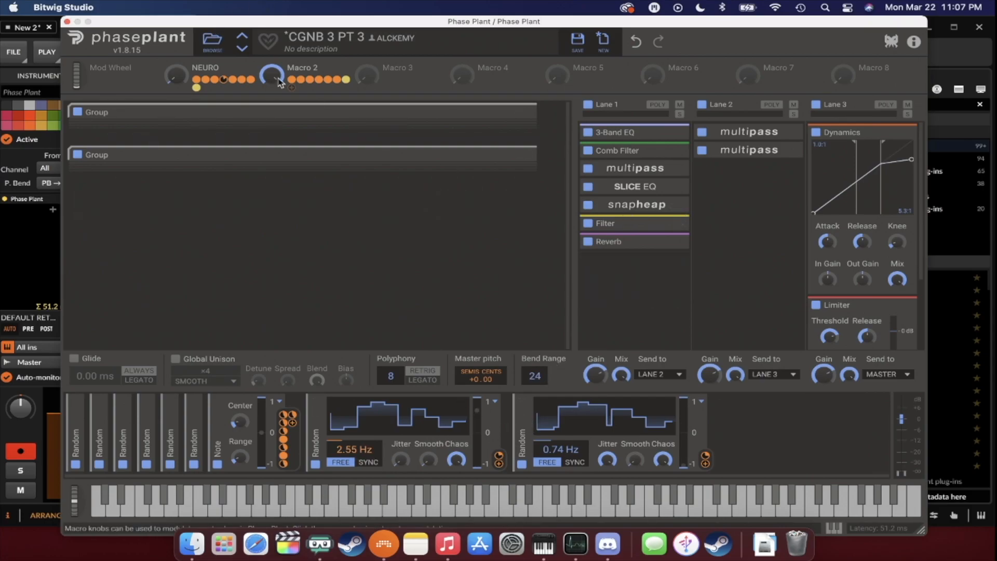
Add a Multipass at the end of Lane 1 and open its editor.
left_click(628, 276)
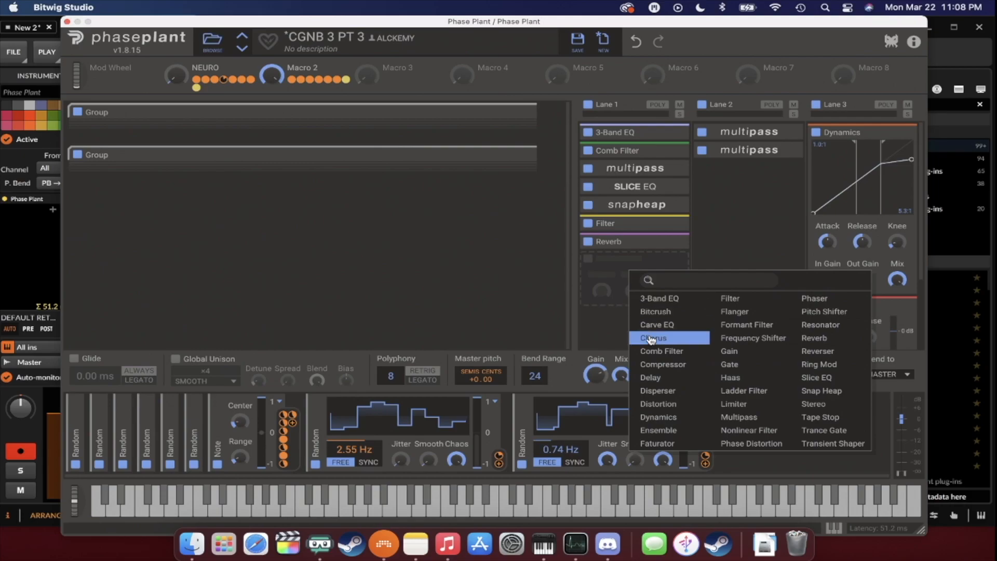
left_click(730, 417)
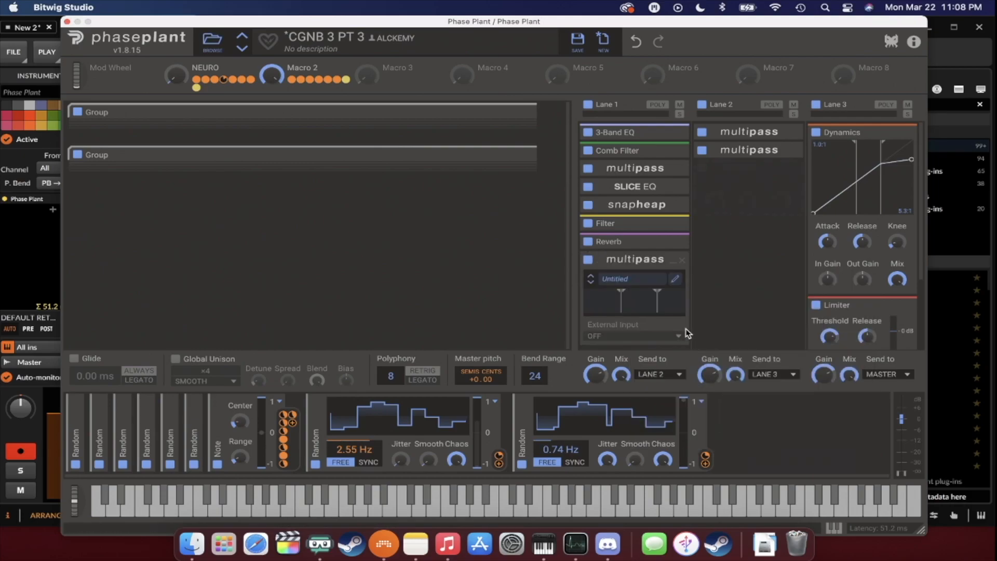
left_click(677, 284)
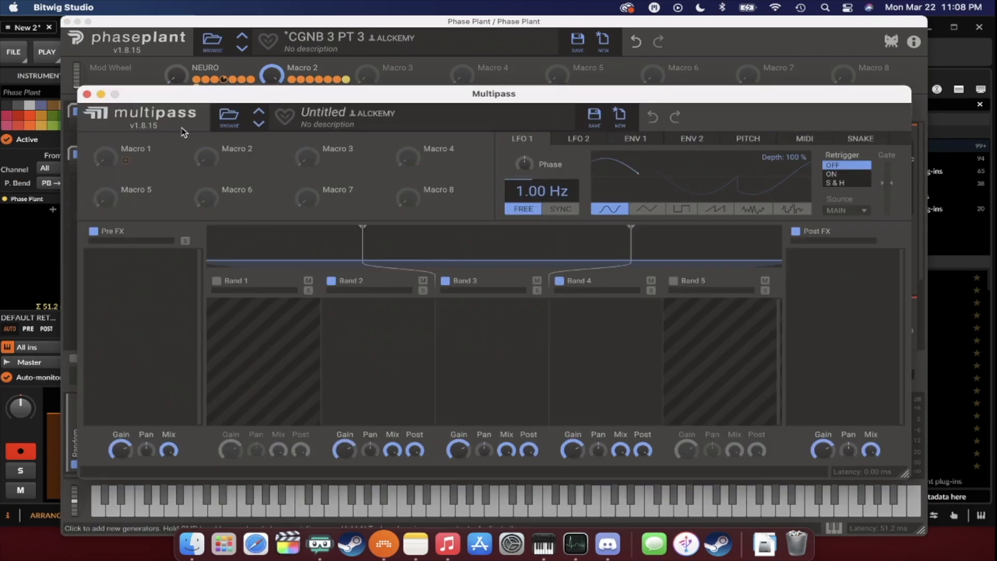
Load the user preset starting with "master default" into the Multipass and return to its main view.
left_click(229, 117)
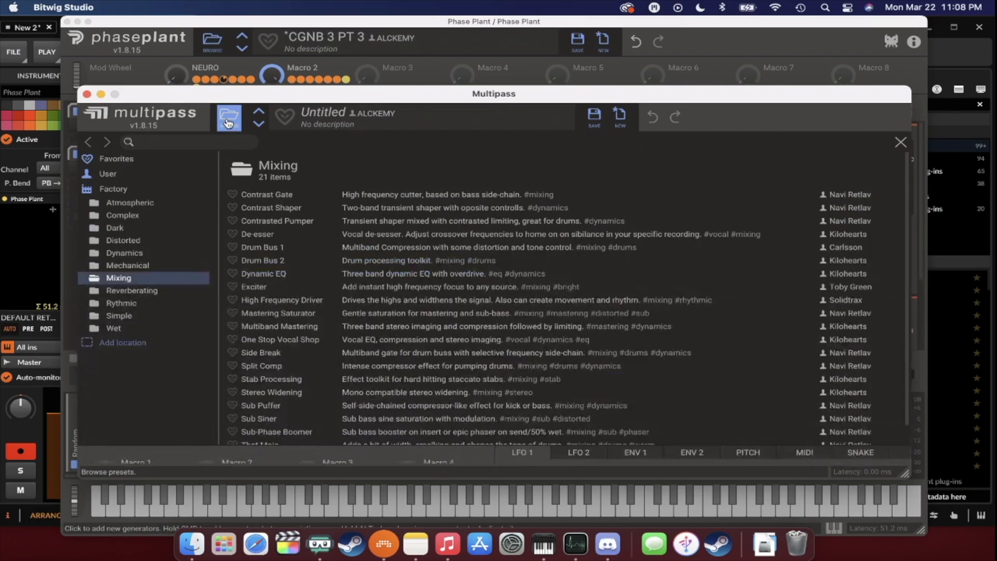
left_click(121, 174)
scroll(272, 269, "down", 5)
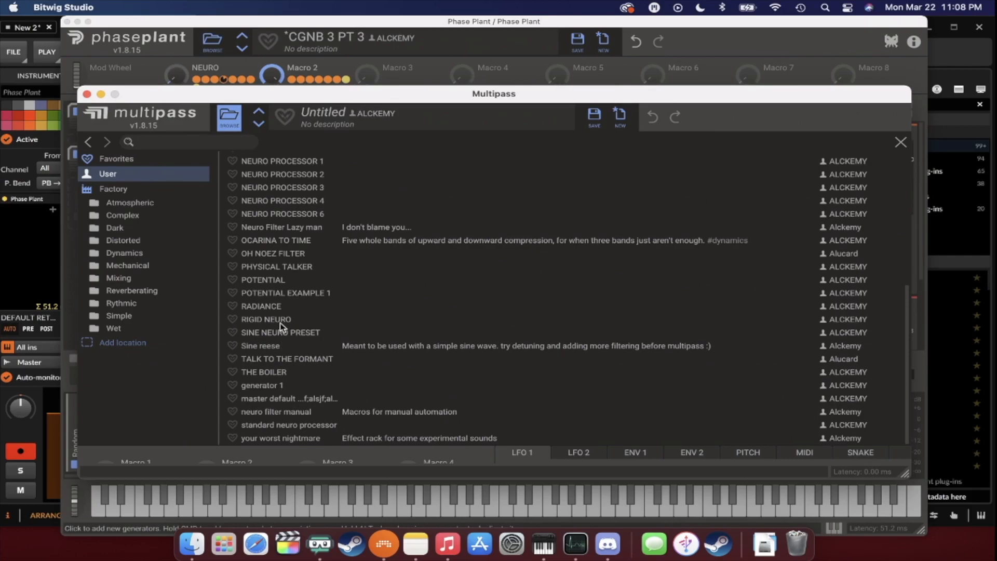
left_click(249, 400)
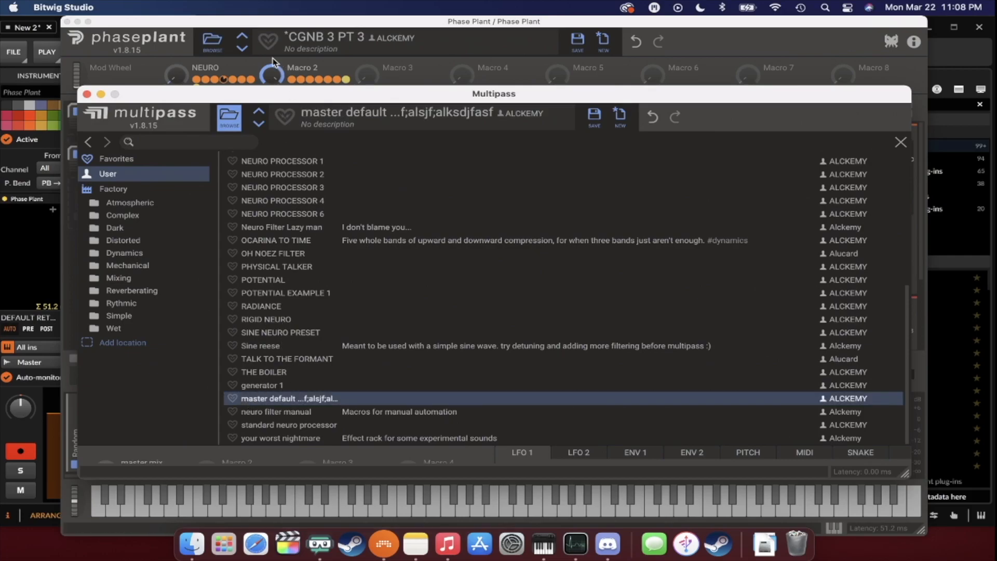
left_click(228, 119)
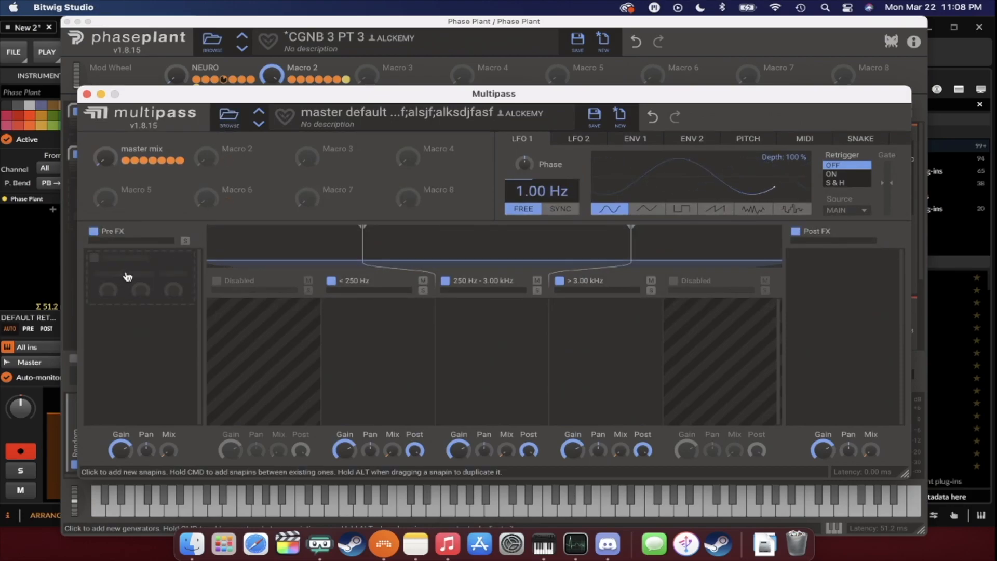
Add a Pitch Shifter to the Multipass Pre FX section and set its pitch to +24.00 semitones.
left_click(120, 279)
left_click(329, 318)
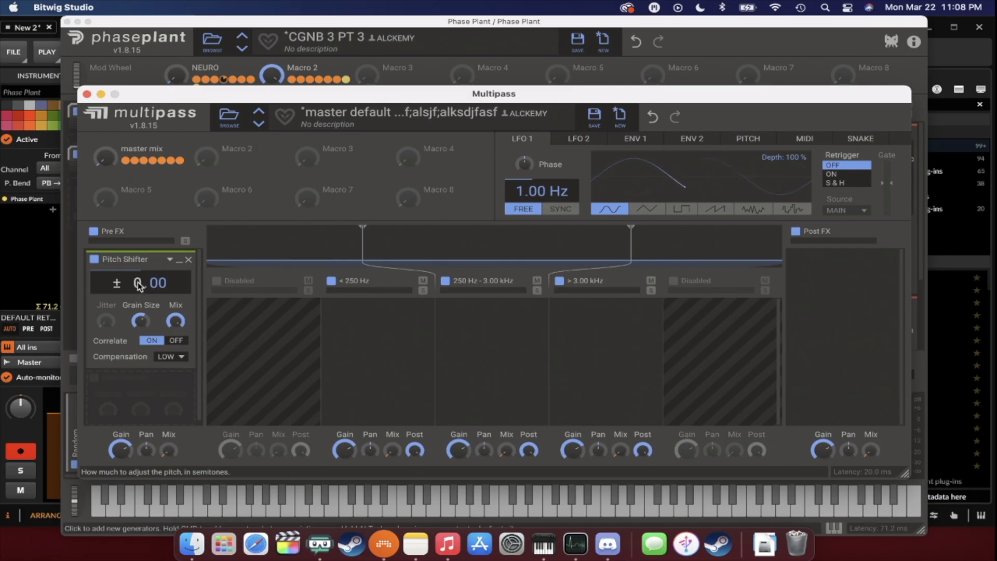
left_click_drag(138, 285, 139, 254)
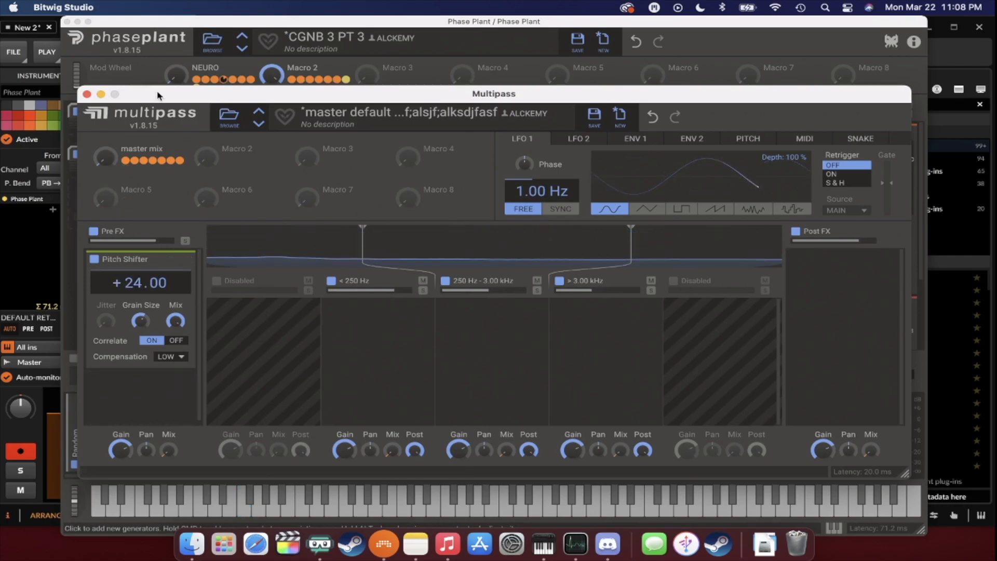
Assign Phase Plant's Macro 2 to the new Multipass's master mix knob and reopen the Multipass editor.
left_click_drag(148, 96, 428, 321)
left_click(378, 88)
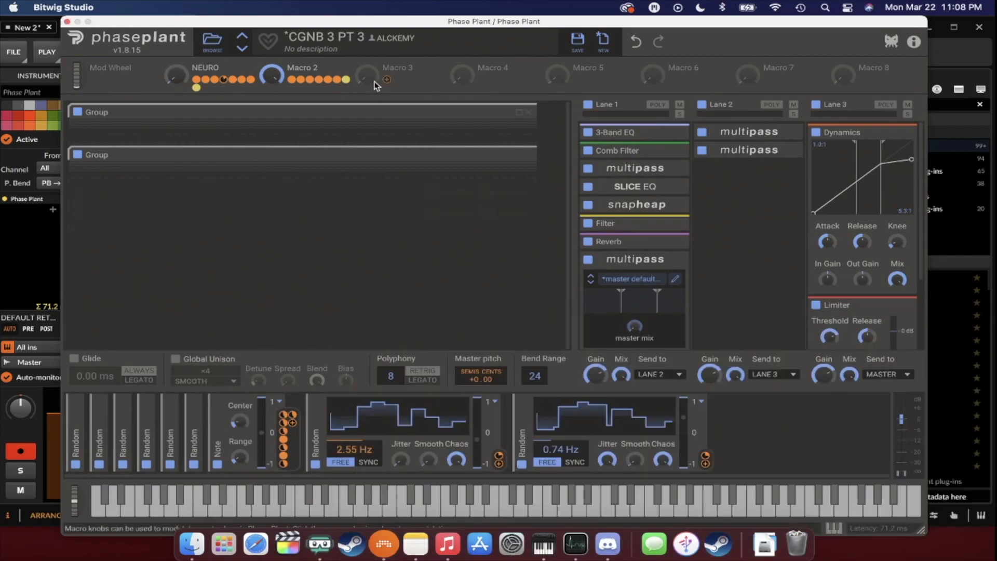
left_click_drag(297, 88, 636, 329)
left_click(655, 261)
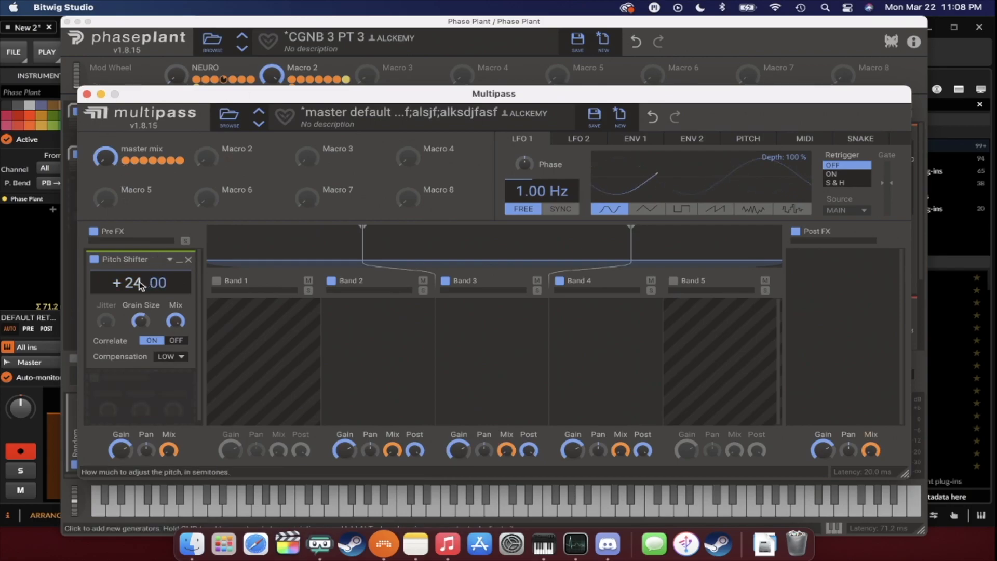
Modulate the Pitch Shifter's pitch with LFO 1, using a stepped random wave synced at 4/16, and reset the base pitch to 0.00.
left_click_drag(133, 283, 134, 315)
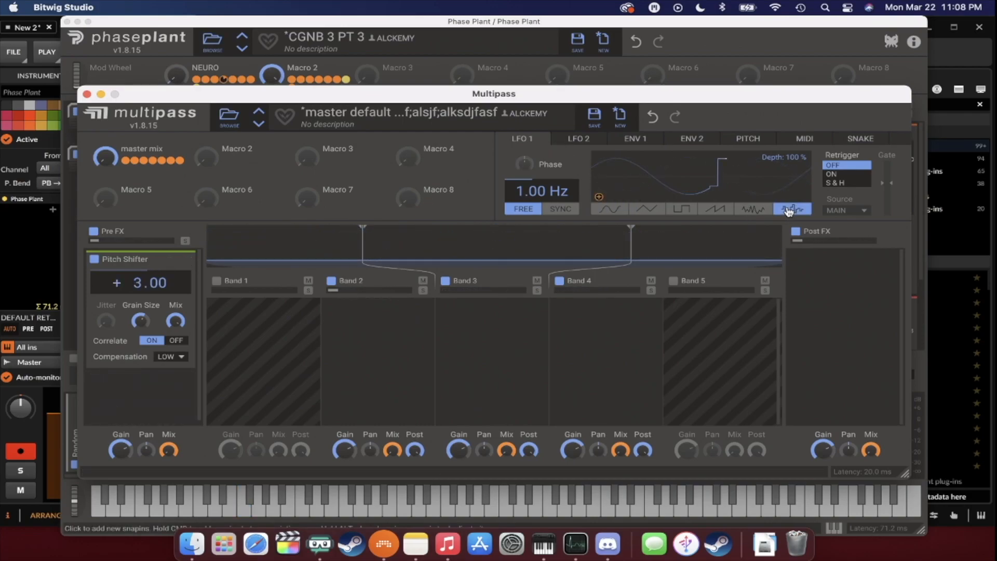
left_click(561, 208)
left_click_drag(599, 198, 141, 335)
double_click(136, 286)
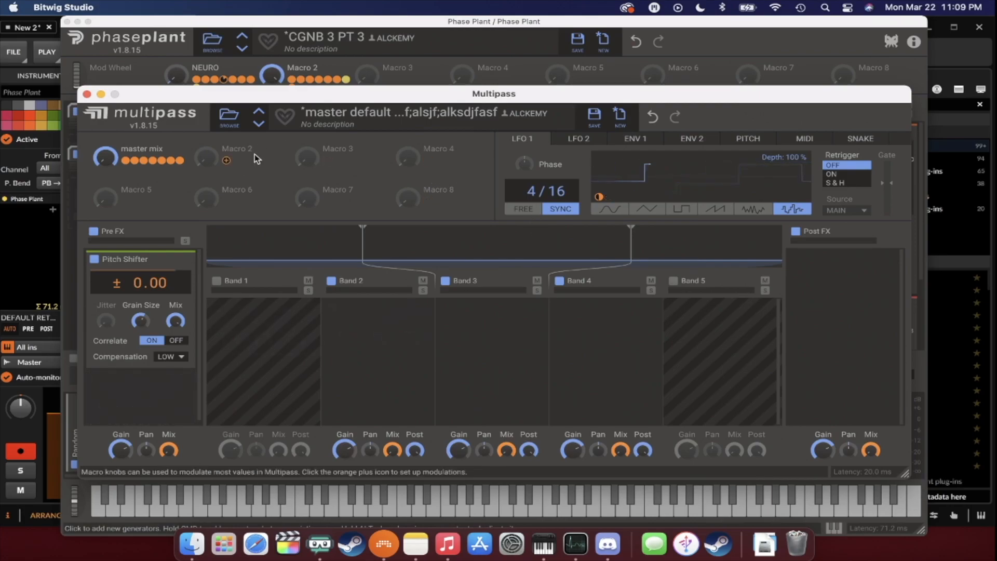
Switch LFO 2 to tempo sync and assign the Multipass's Macro 2 to the synced rates of LFO 1 and LFO 2.
left_click_drag(229, 161, 554, 208)
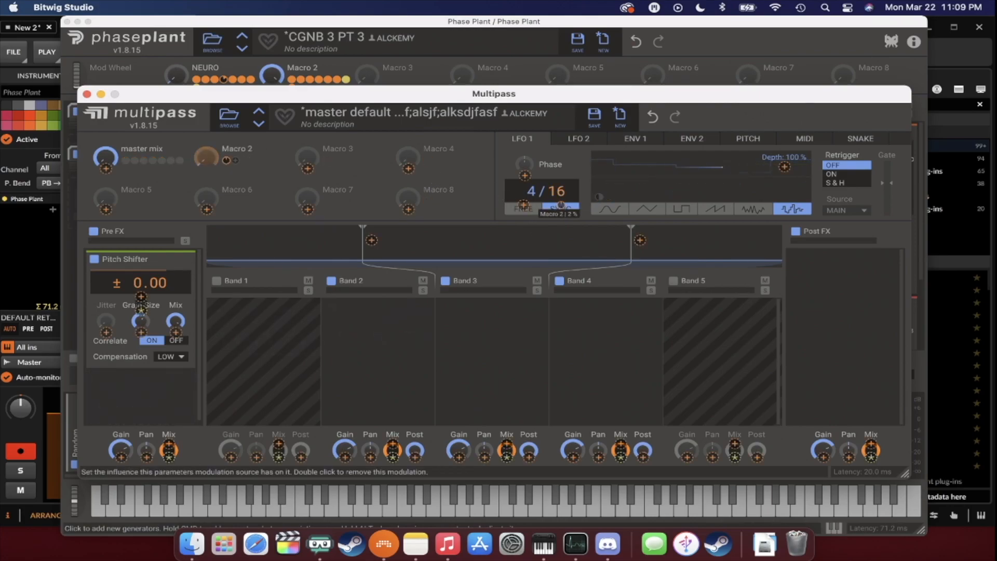
left_click(548, 156)
left_click(576, 139)
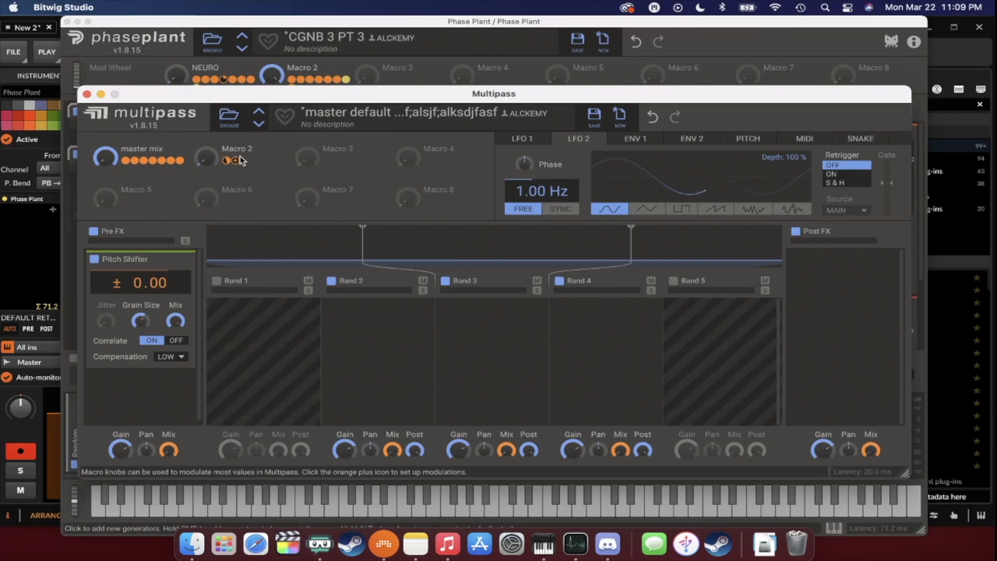
left_click(249, 158)
left_click(457, 149)
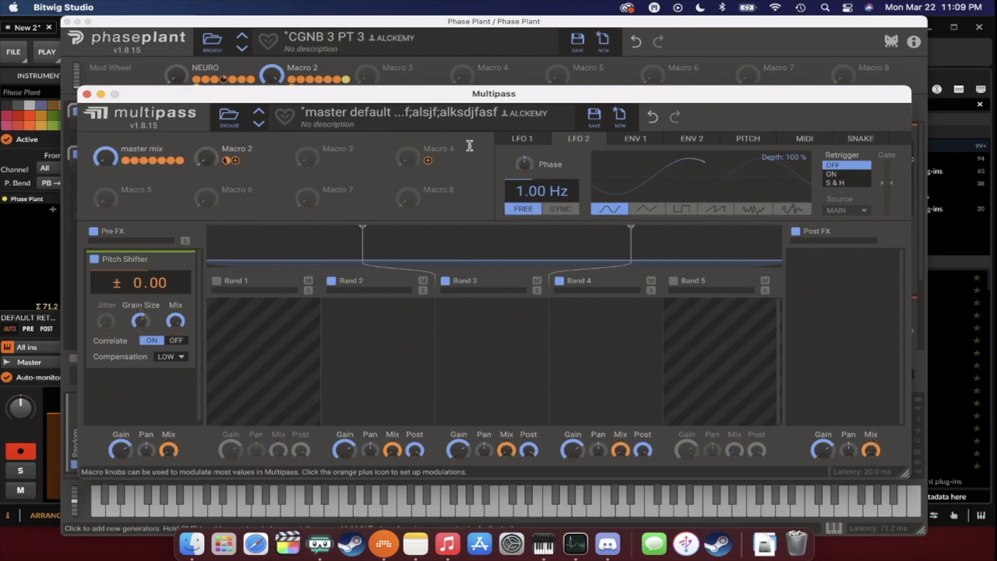
left_click(557, 210)
left_click_drag(234, 161, 558, 207)
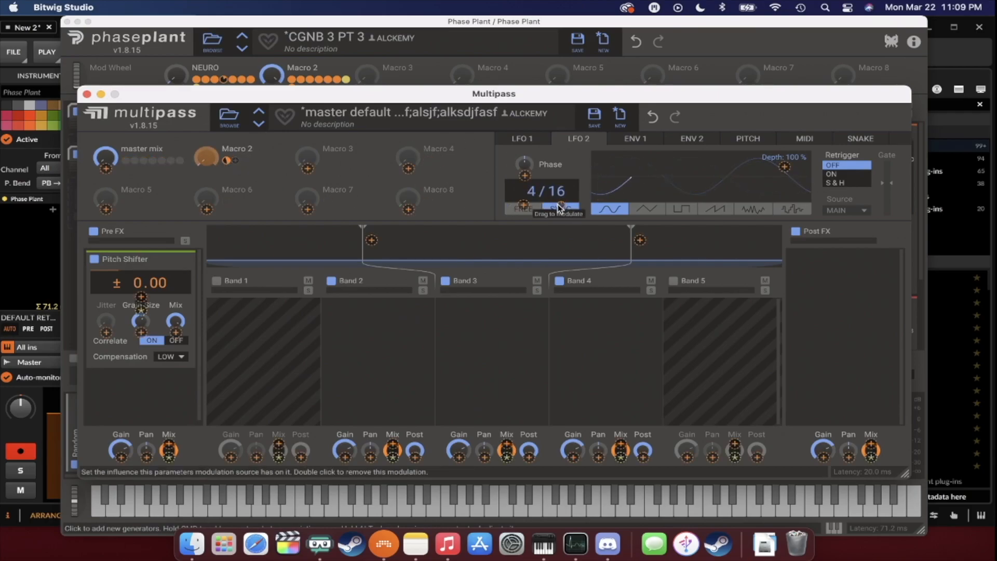
left_click(468, 137)
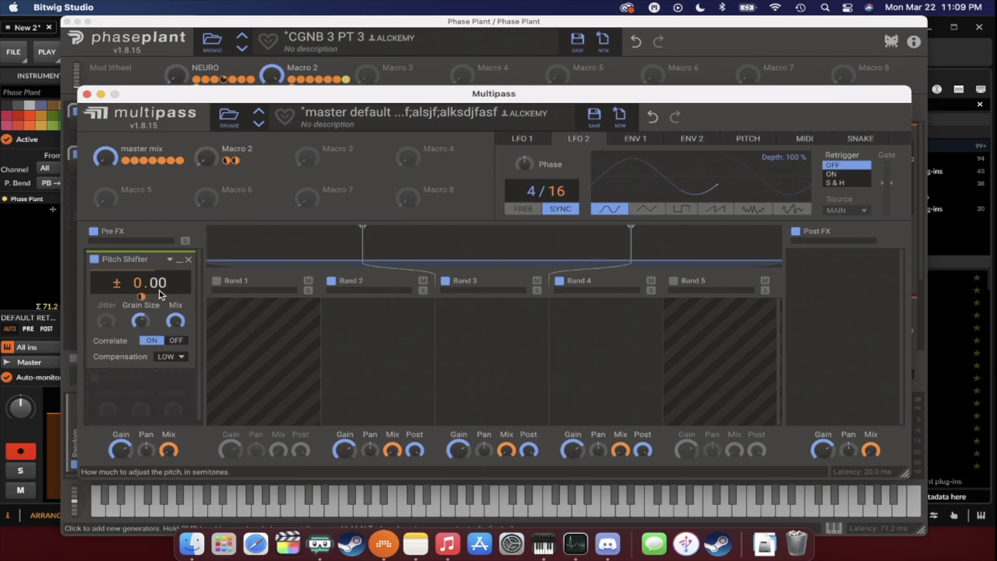
Add a second Pitch Shifter to Pre FX and modulate its pitch with LFO 1 at about -45%.
left_click(179, 261)
double_click(139, 414)
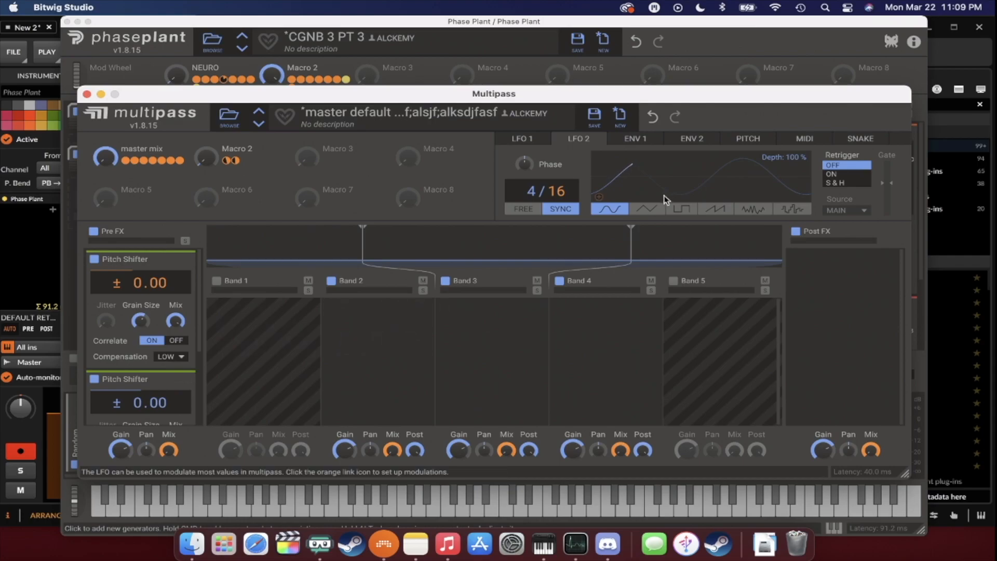
left_click(525, 138)
left_click_drag(610, 200, 141, 422)
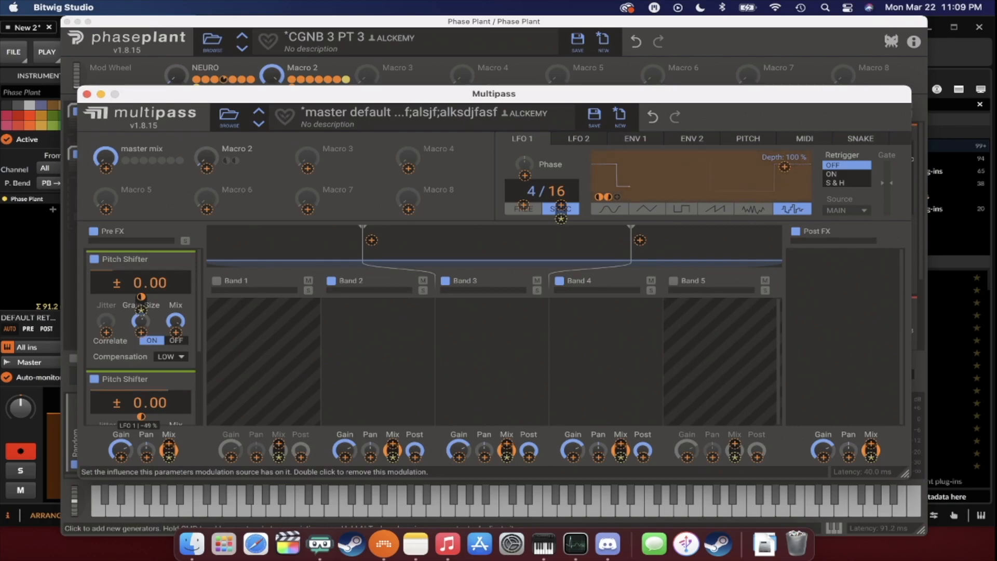
Adjust the grain size of both Pre FX Pitch Shifters, setting the second one to about 87.2 ms.
left_click(143, 380)
scroll(143, 384, "down", 2)
scroll(142, 383, "down", 2)
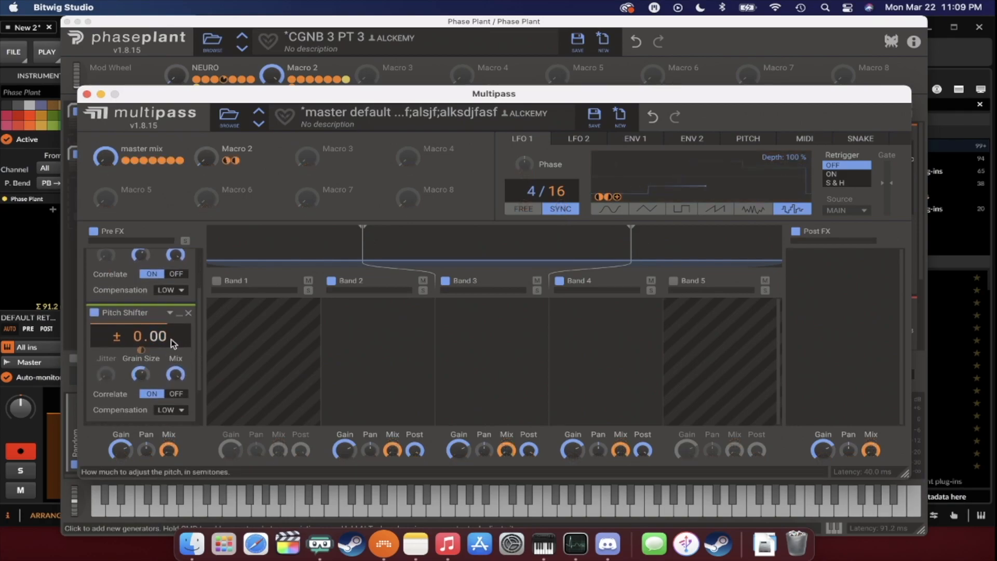
scroll(142, 370, "up", 2)
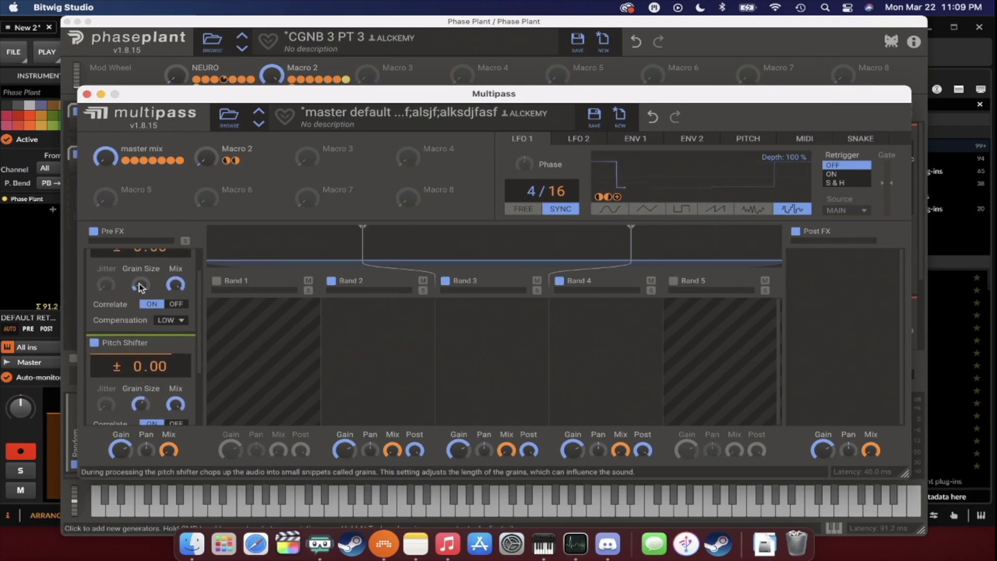
mouse_move(141, 285)
left_mouse_down()
mouse_move(141, 267)
mouse_move(141, 286)
left_mouse_up()
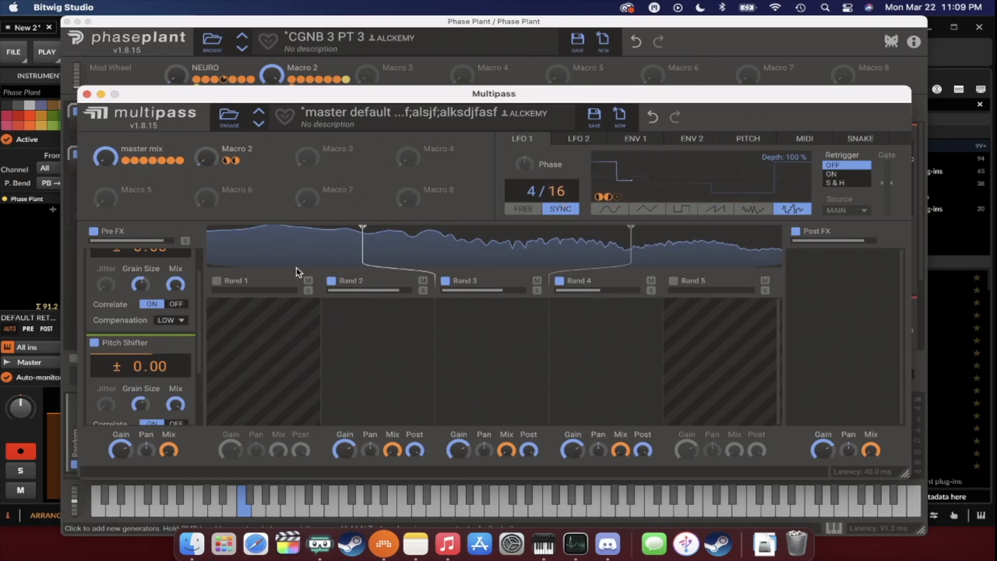
scroll(161, 345, "down", 2)
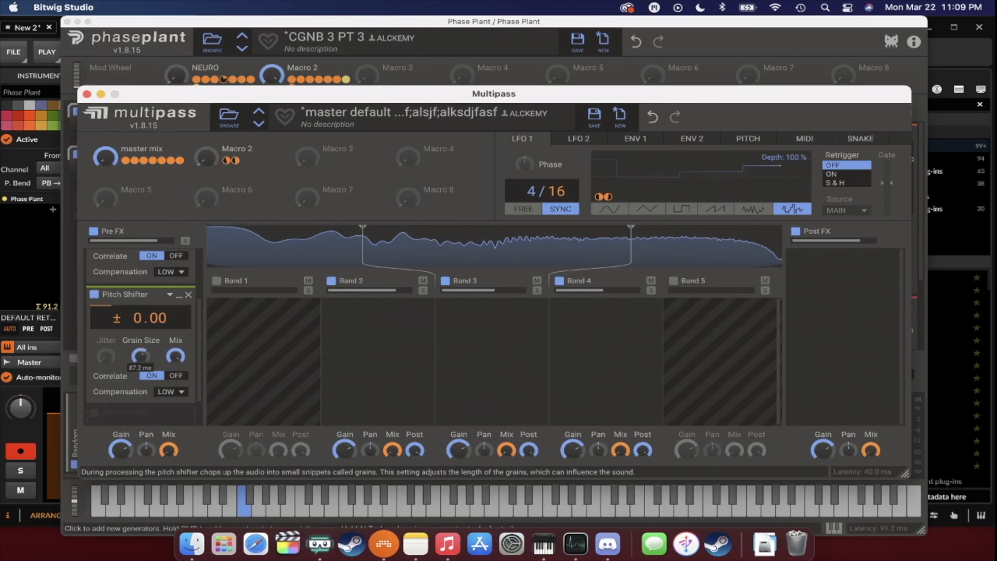
scroll(193, 282, "down", 1)
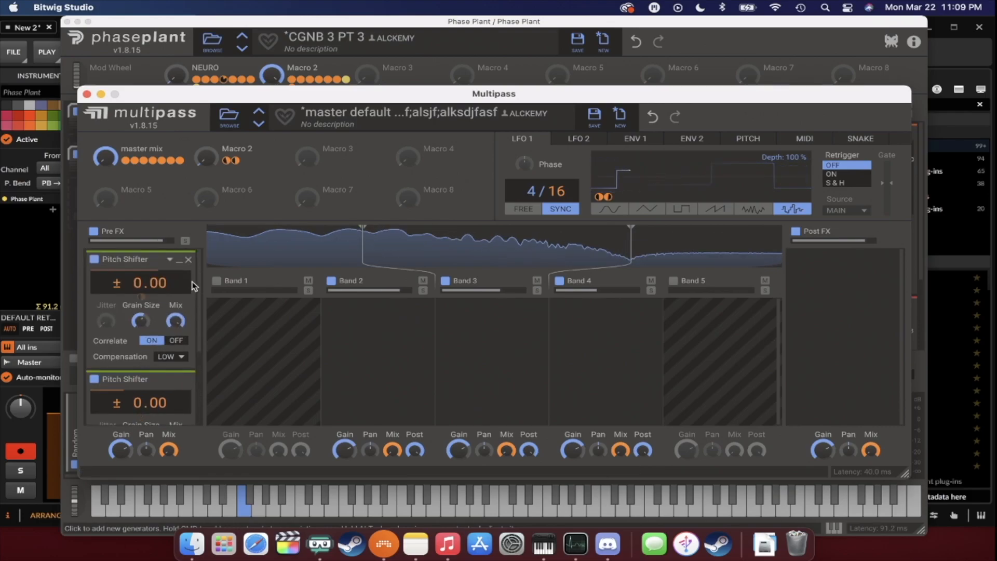
Minimize both Pitch Shifters in Pre FX and remove the second one.
left_click(179, 261)
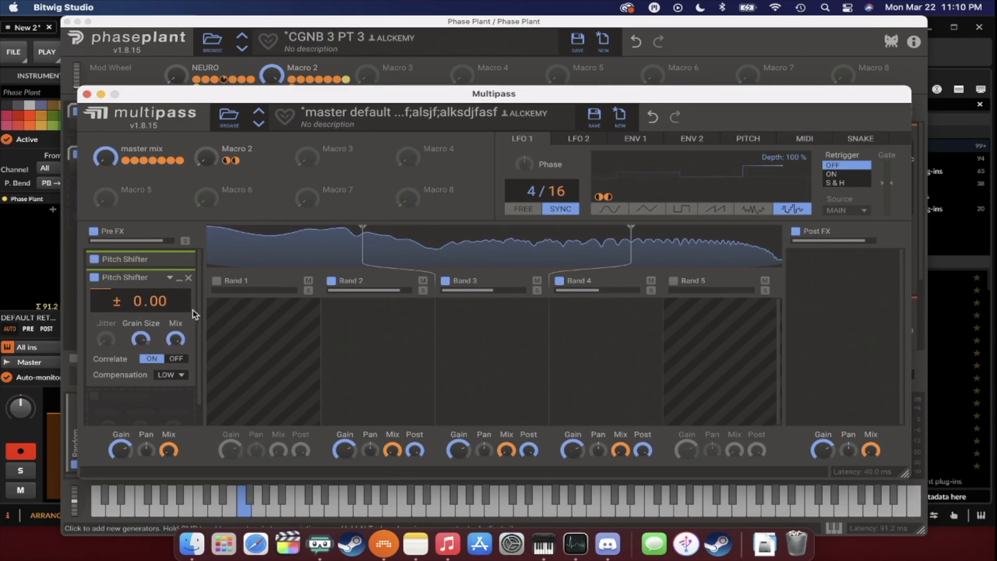
left_click(179, 277)
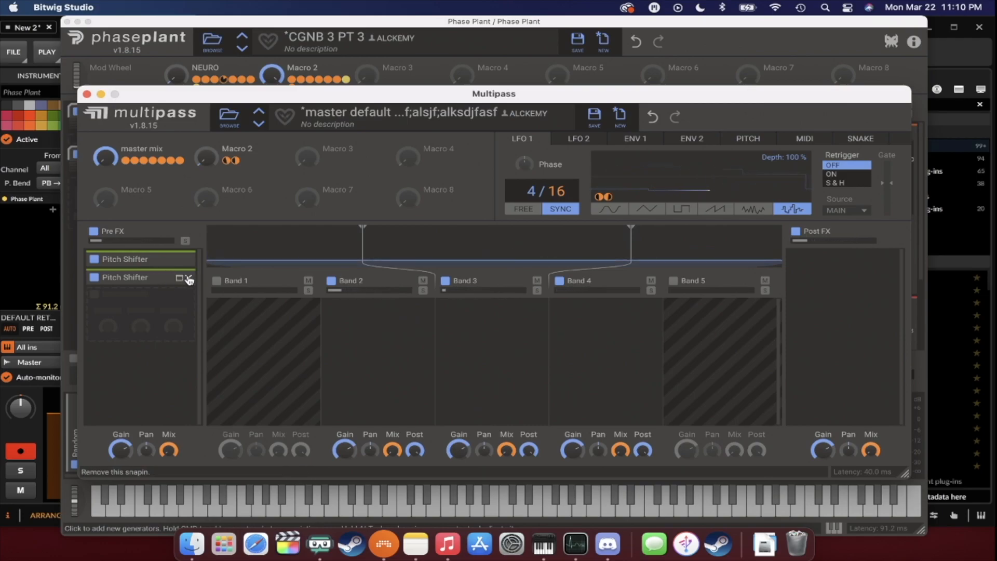
left_click(188, 278)
Add a Comb Filter below the Pitch Shifter in Pre FX and modulate its cutoff with LFO 1.
left_click(145, 288)
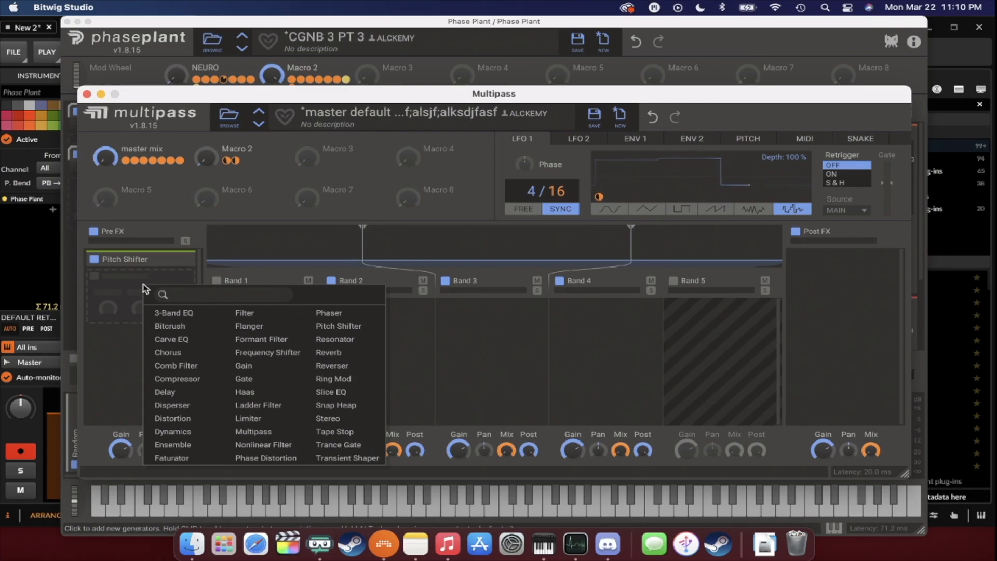
left_click(156, 365)
left_click_drag(145, 311, 146, 343)
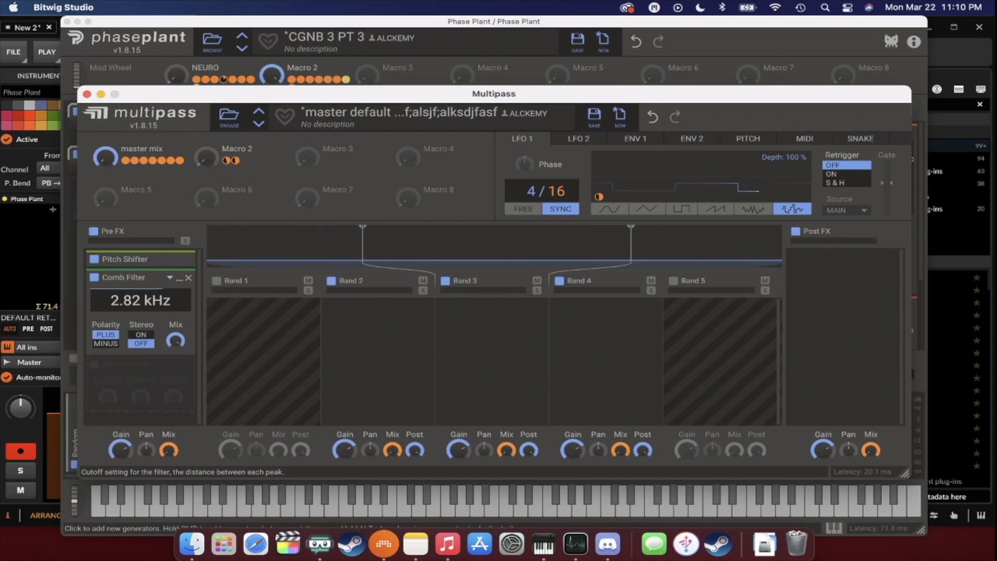
left_click_drag(141, 301, 140, 276)
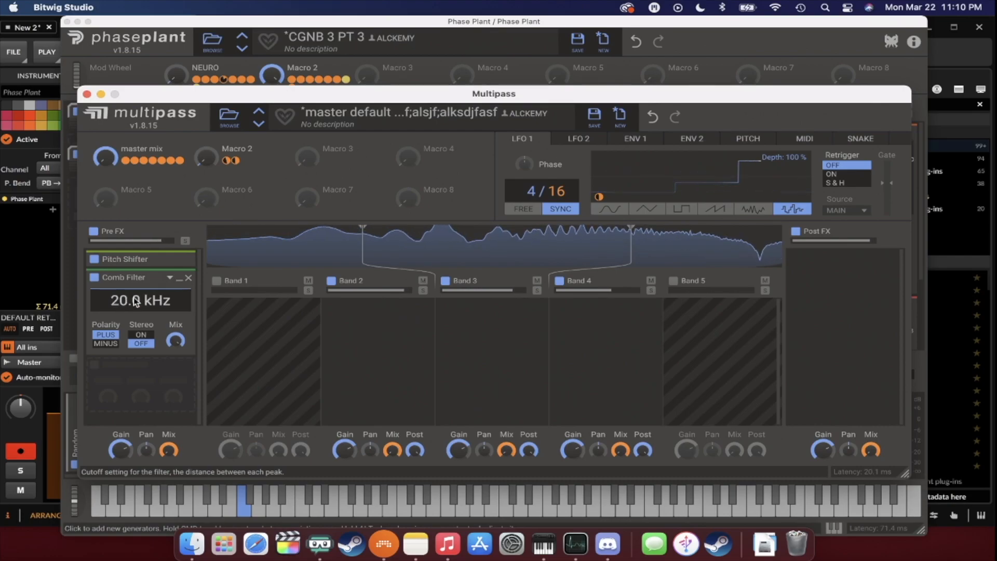
mouse_move(609, 199)
left_mouse_down()
mouse_move(219, 289)
mouse_move(144, 316)
left_mouse_up()
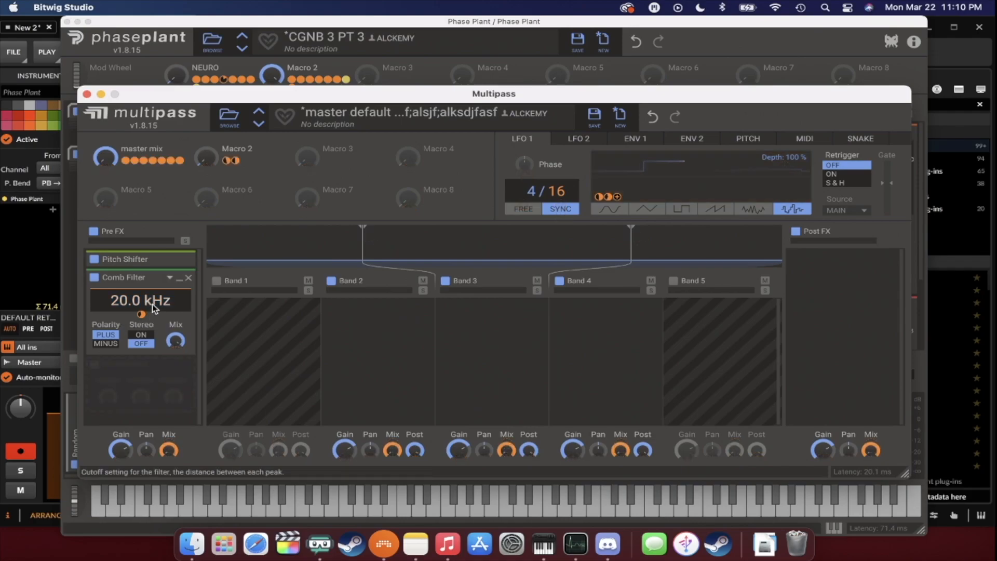
Set the Comb Filter's cutoff to 7.07 kHz, polarity to Minus and Stereo to On, and minimize it.
left_click(106, 344)
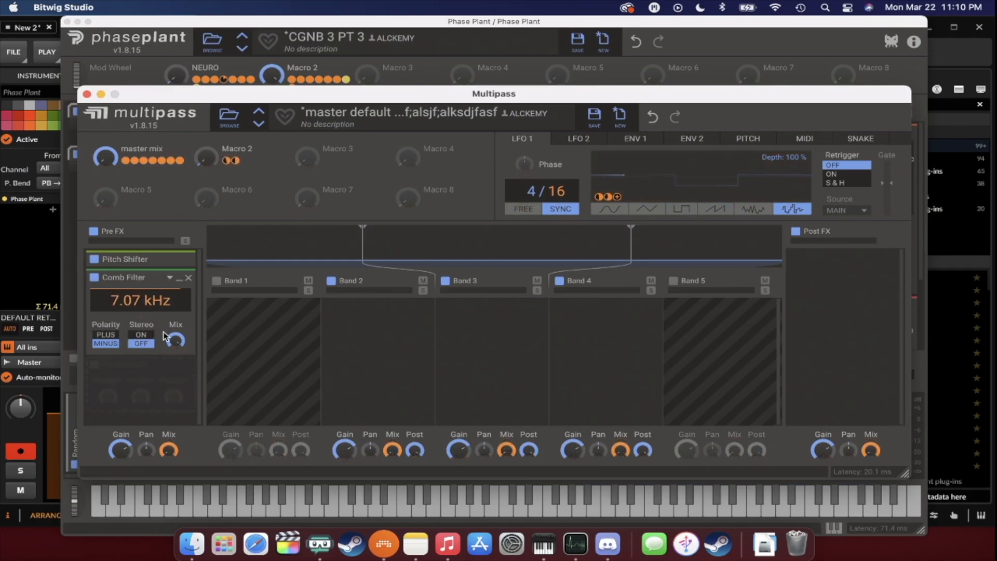
left_click(145, 335)
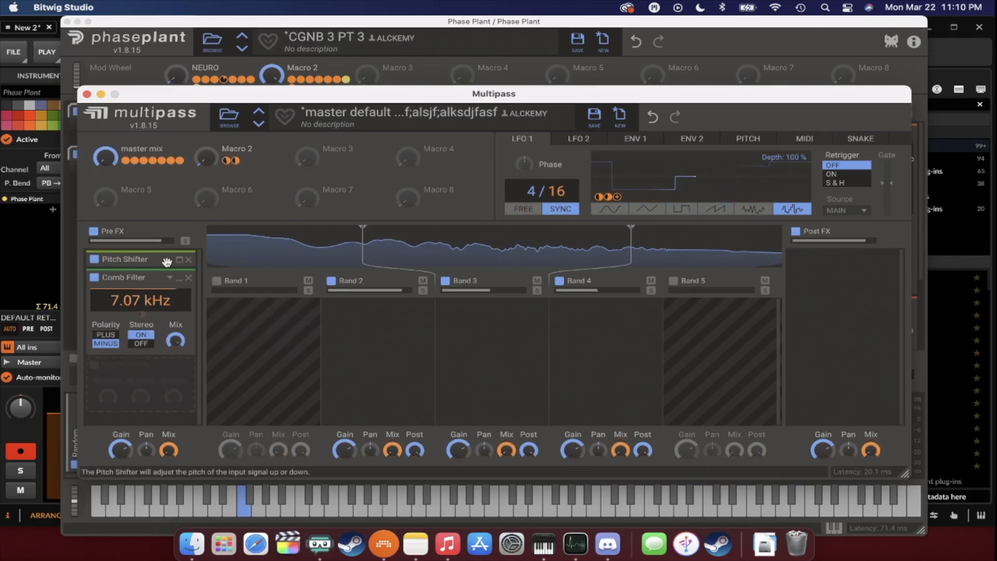
left_click(180, 283)
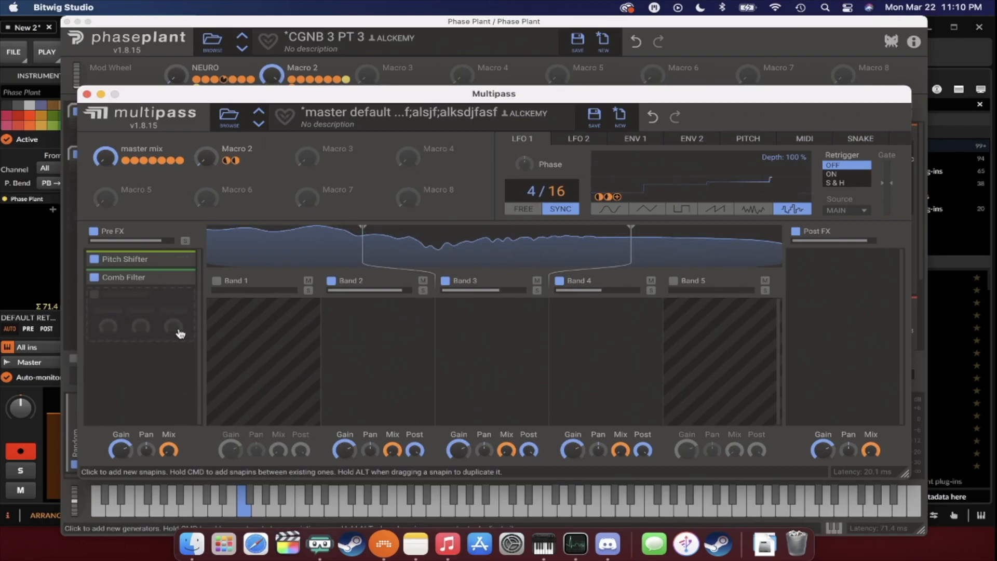
Add an Overdrive Distortion after the Comb Filter, modulate its Drive with LFO 1 and minimize it.
left_click(119, 313)
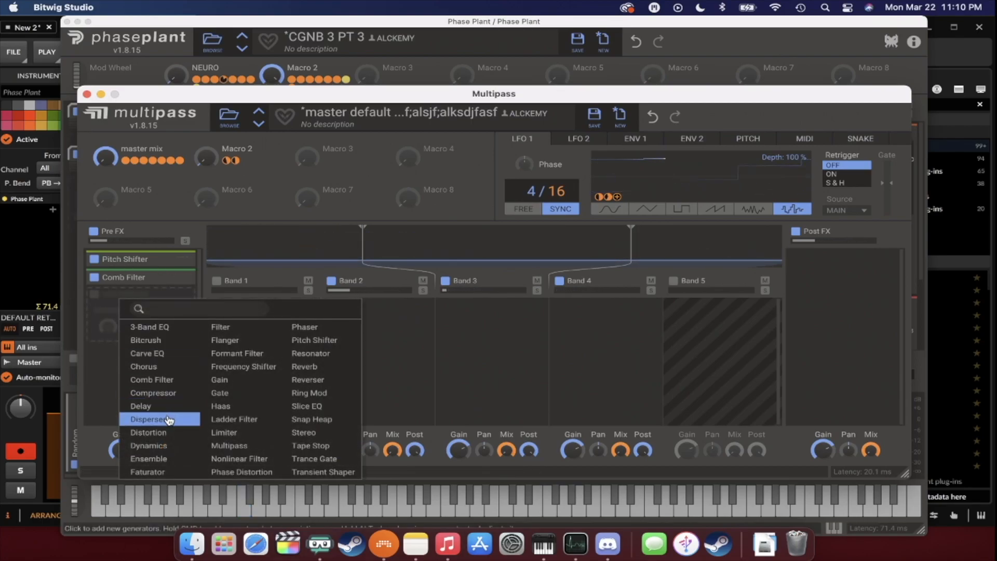
left_click(163, 432)
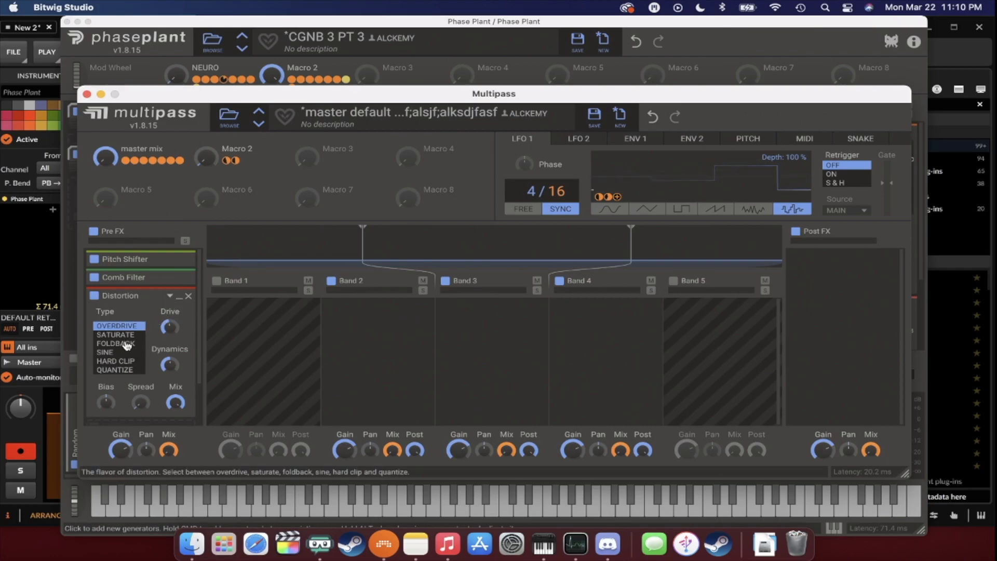
left_click_drag(617, 197, 170, 329)
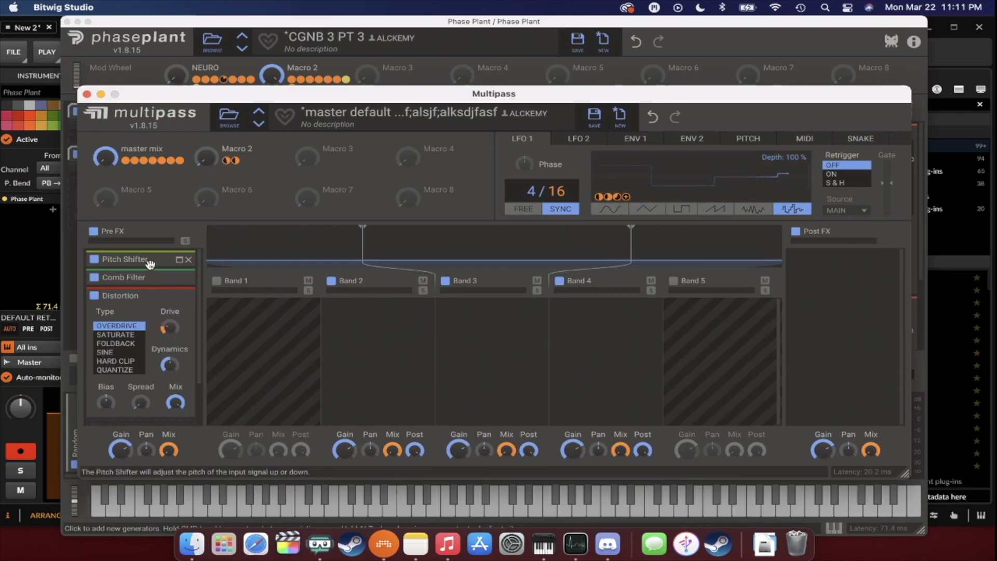
left_click(179, 295)
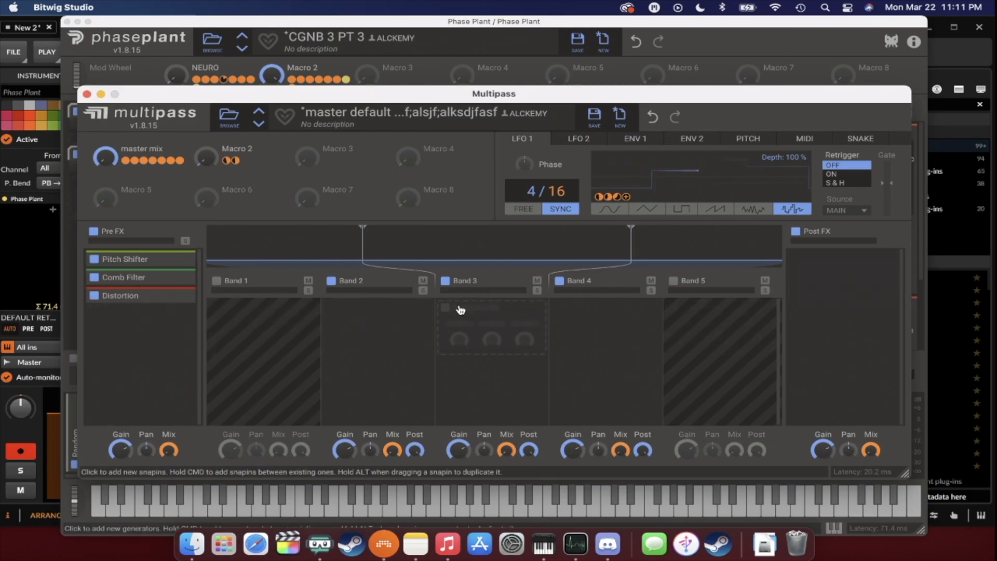
Add a Delay of 22.5 ms to Band 3, modulate its Mix with LFO 1 at 100% and minimize it.
left_click(463, 314)
left_click(491, 406)
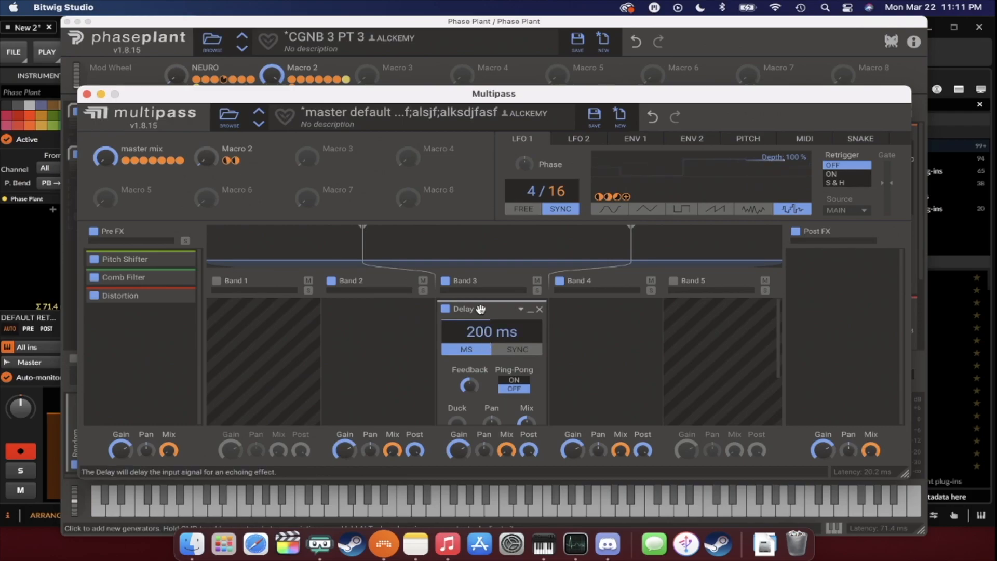
left_click_drag(481, 310, 486, 301)
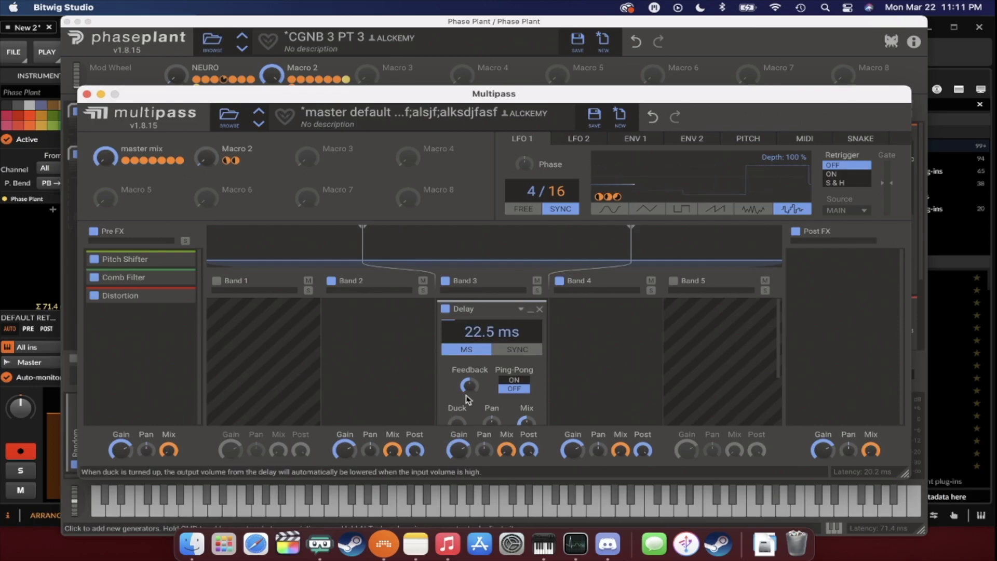
left_click_drag(627, 198, 525, 402)
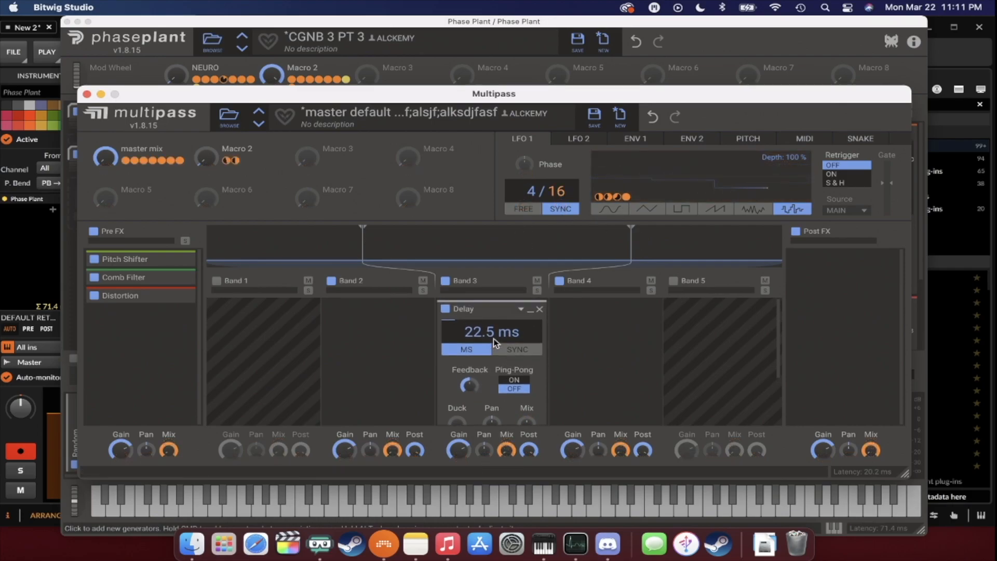
left_click(531, 312)
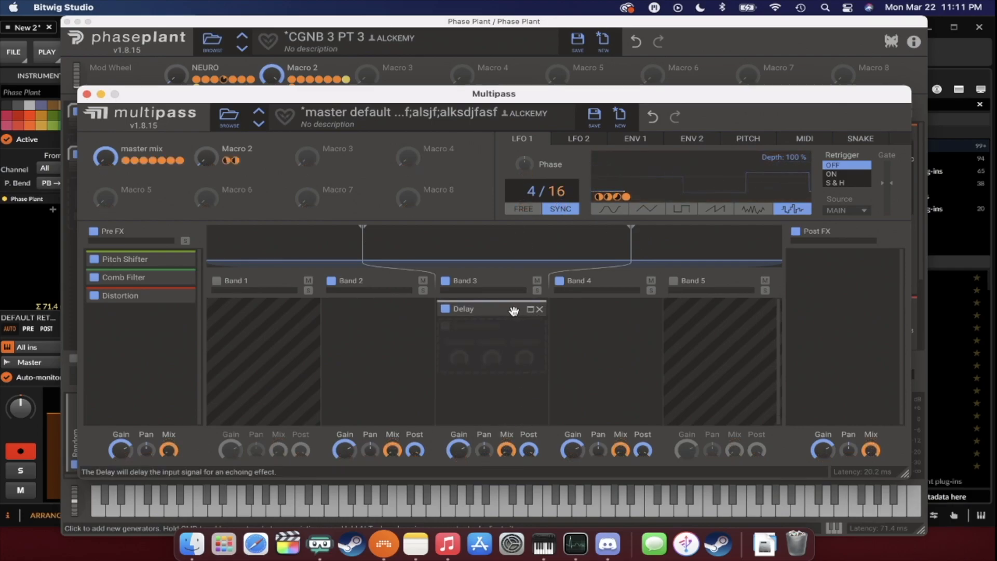
Duplicate the Delay within Band 3 and set the copy's delay time to 200 ms.
left_click_drag(507, 311, 510, 330)
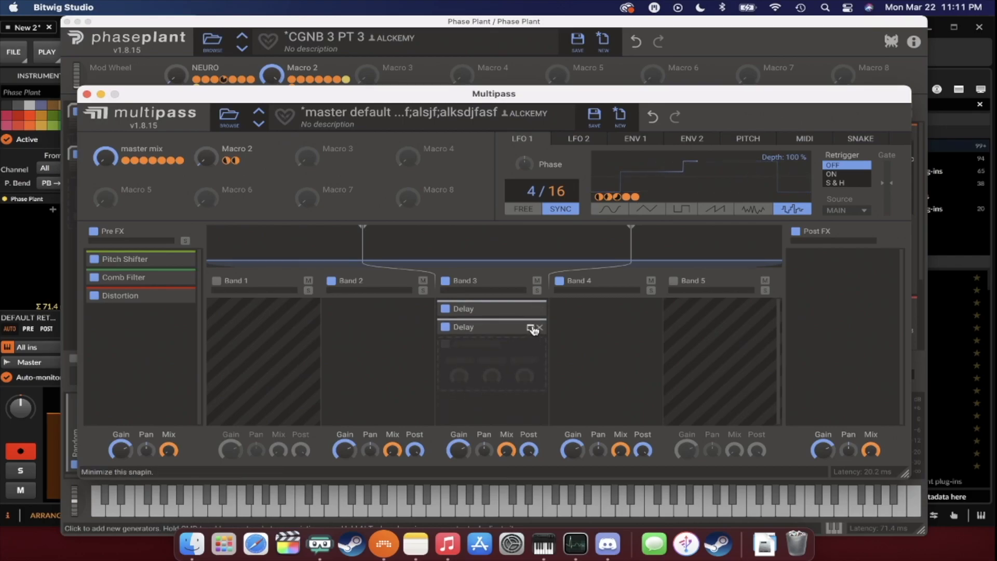
left_click(531, 328)
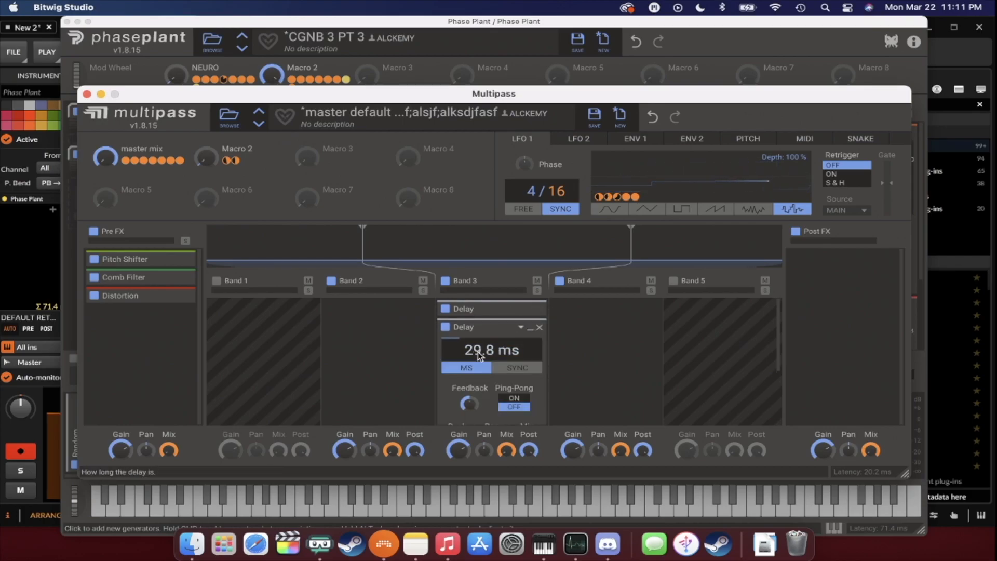
double_click(478, 351)
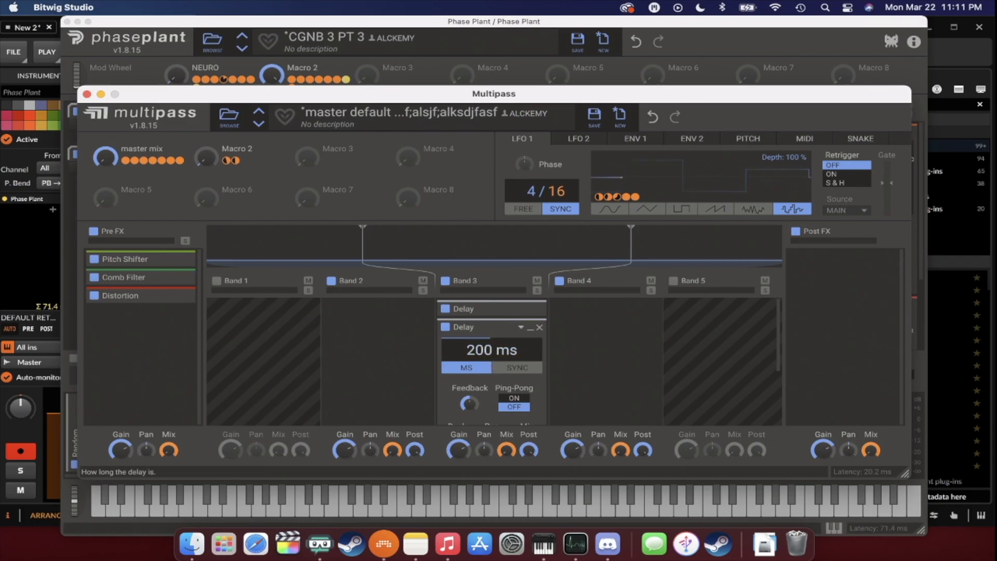
Replace the second Delay's LFO 1 Mix modulation with LFO 2 using a stepped random wave, and minimize the Delay.
scroll(482, 354, "down", 3)
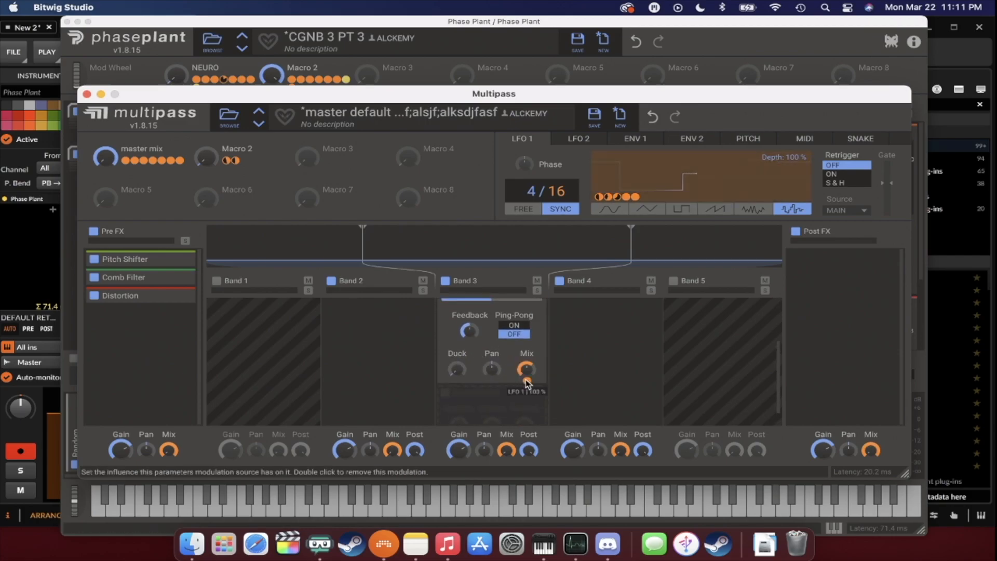
left_click(576, 139)
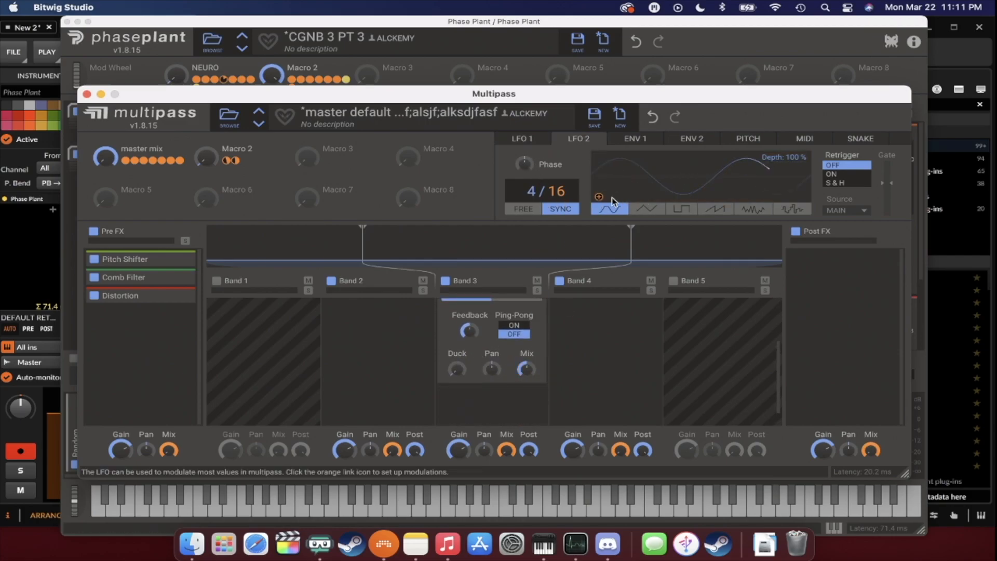
left_click(790, 209)
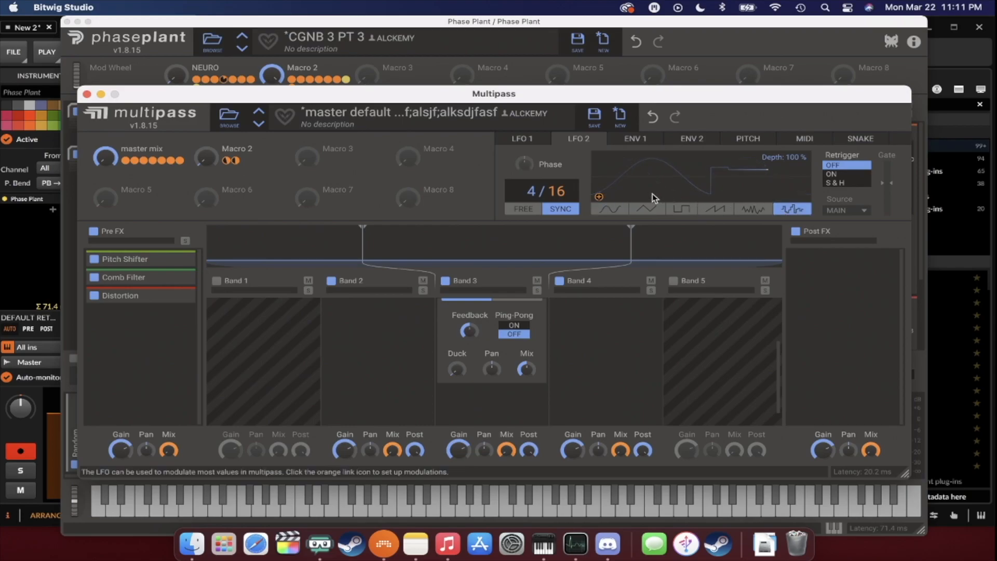
left_click(599, 196)
left_click(525, 369)
left_click_drag(527, 381, 525, 340)
left_click(513, 361)
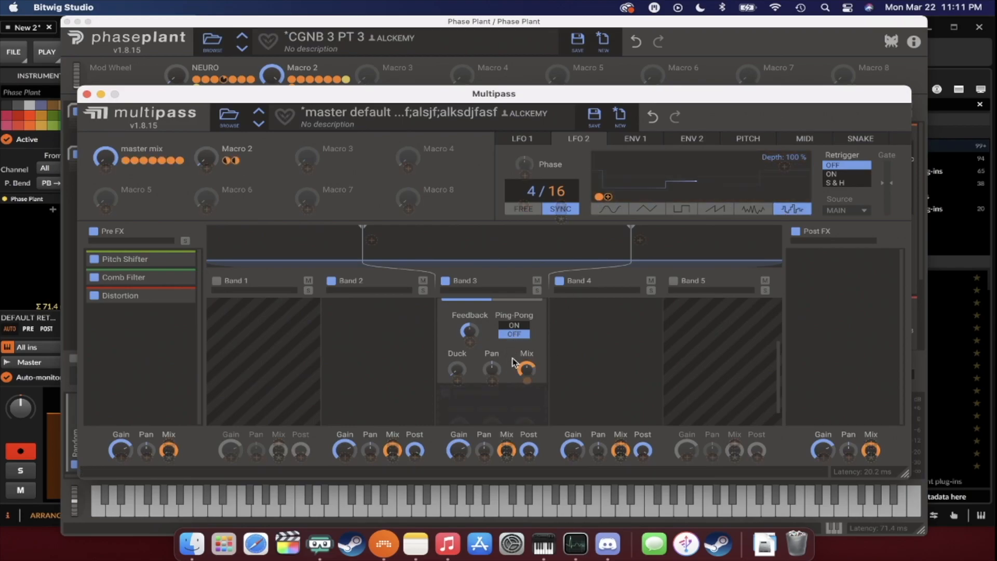
scroll(513, 362, "up", 3)
left_click(531, 328)
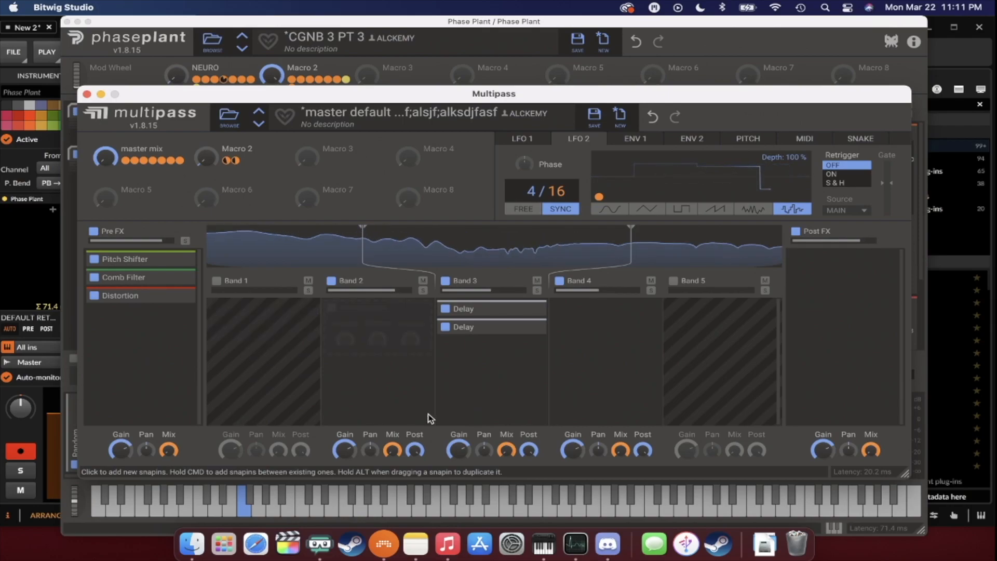
Add a Stereo snapin to Post FX, modulate its Width with LFO 2 and minimize it.
left_click(837, 266)
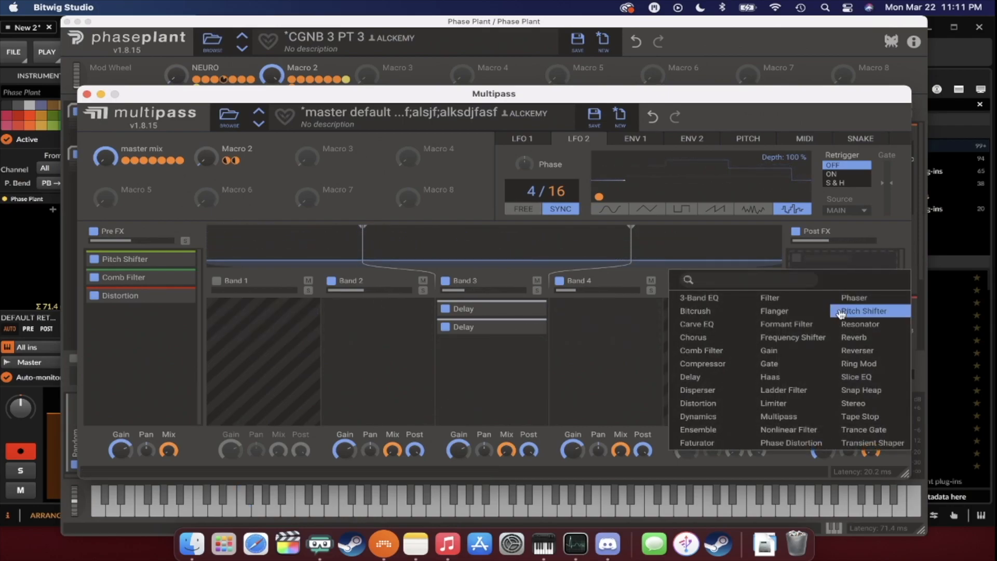
left_click(854, 403)
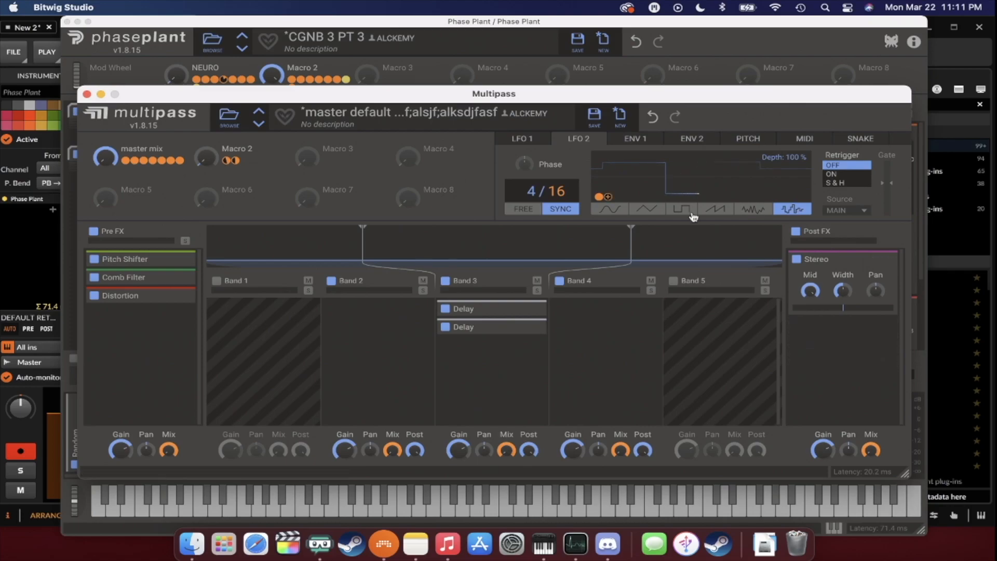
left_click_drag(606, 196, 843, 303)
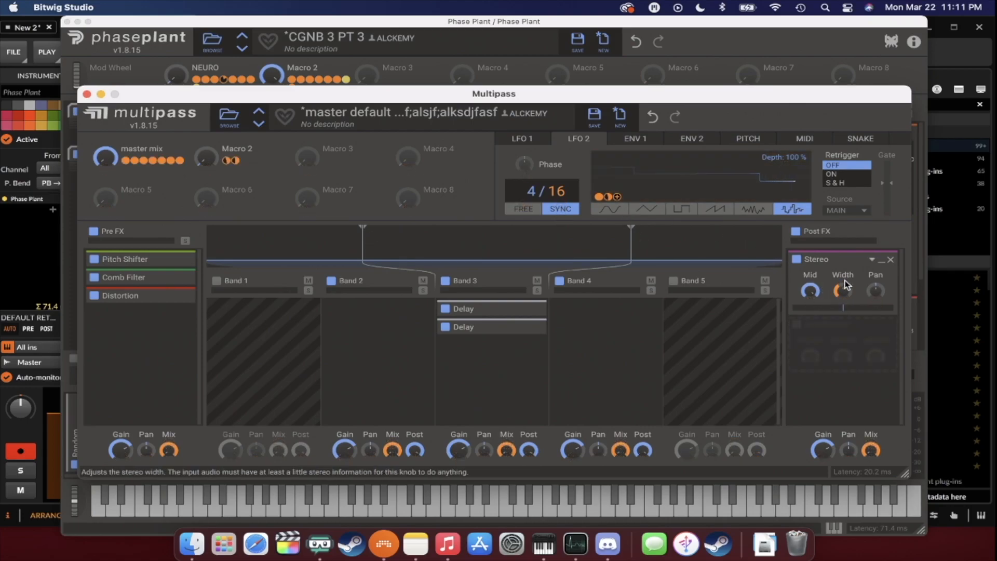
left_click(881, 260)
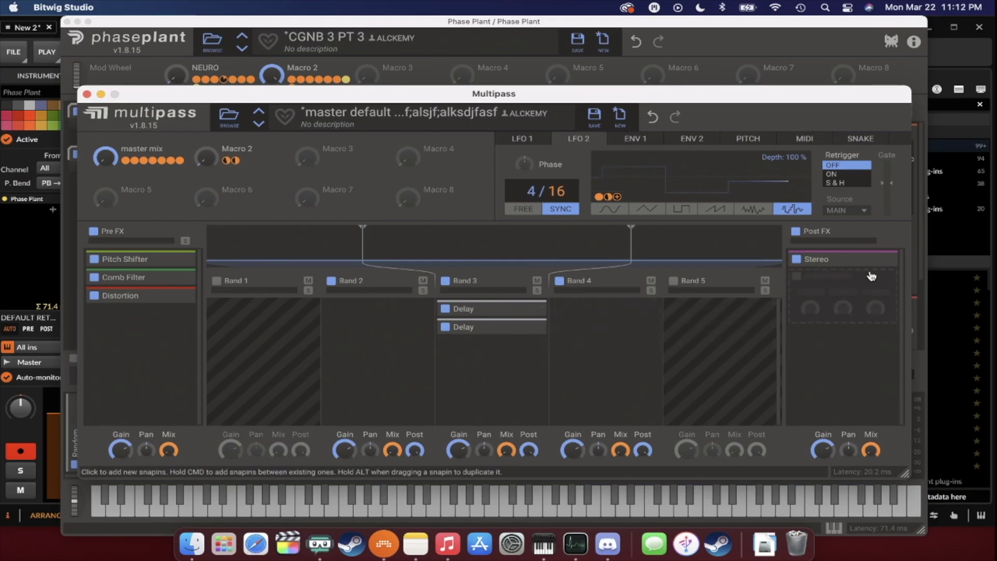
Add a Faturator below the Stereo snapin in Post FX.
left_click(819, 296)
left_click(697, 466)
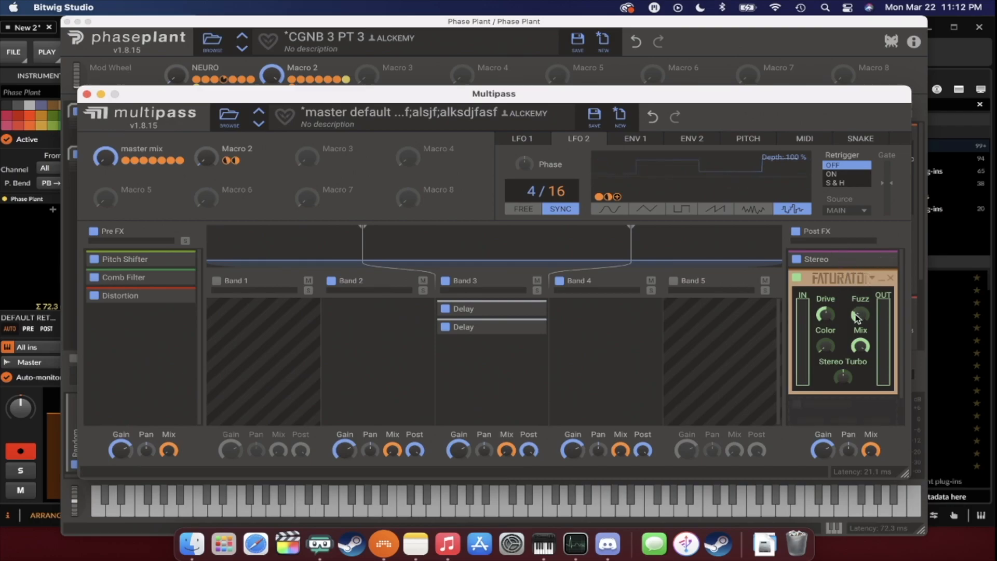
Modulate the Faturator's Fuzz with LFO 2, lower its Drive, and minimize the snapin.
left_click_drag(622, 196, 859, 327)
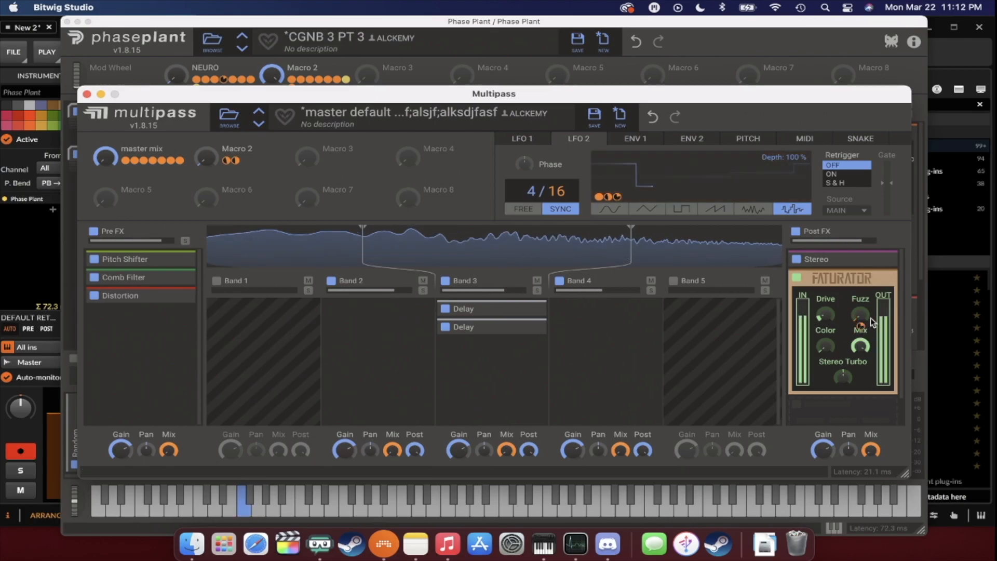
left_click(873, 280)
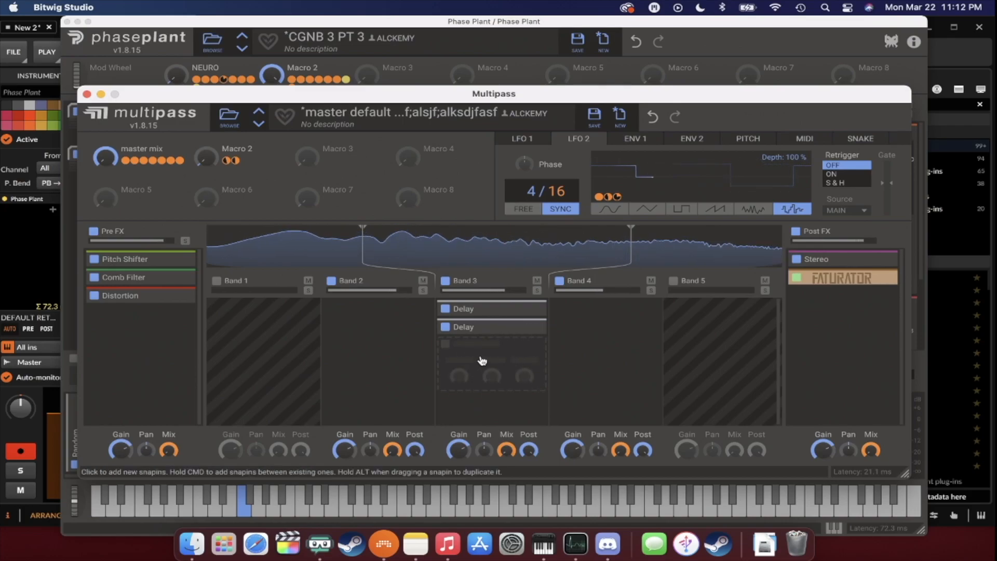
Add a Slice EQ below the delays in Band 3 with boosts near 55 Hz and 4 kHz and a cut near 600 Hz.
left_click(479, 356)
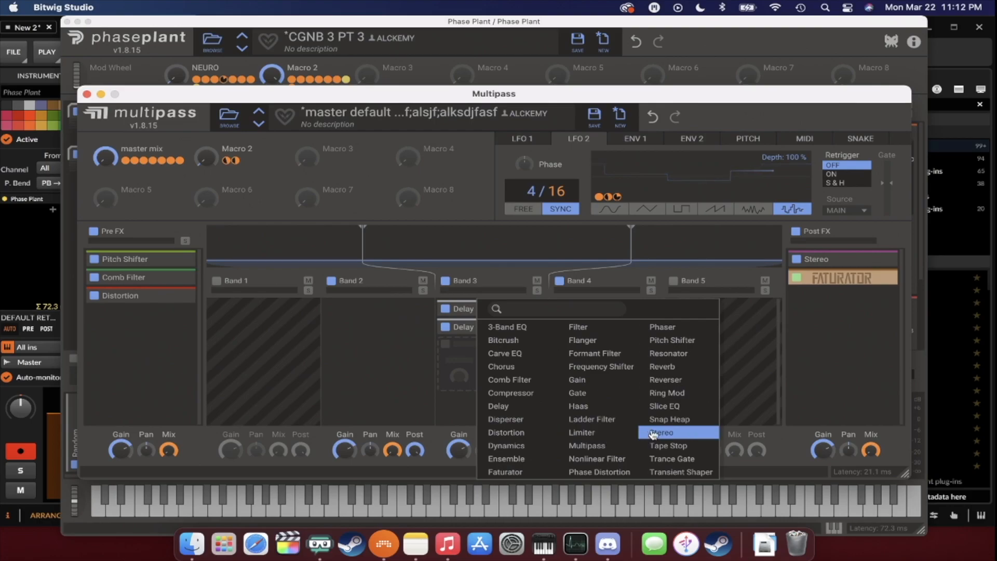
left_click(665, 406)
left_click(503, 374)
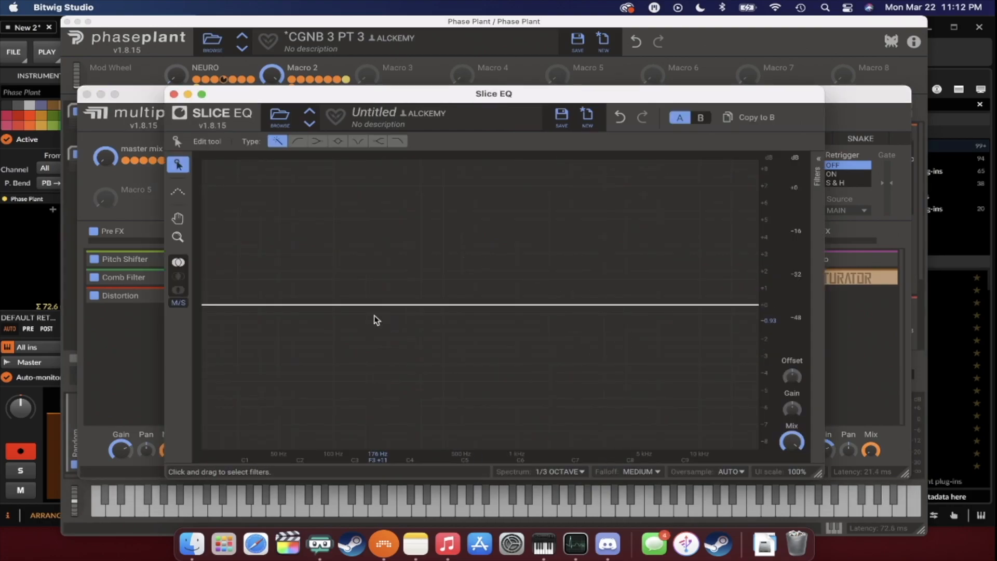
left_click(362, 305)
left_click_drag(363, 304, 287, 184)
left_click_drag(473, 304, 478, 429)
left_click_drag(591, 318, 630, 202)
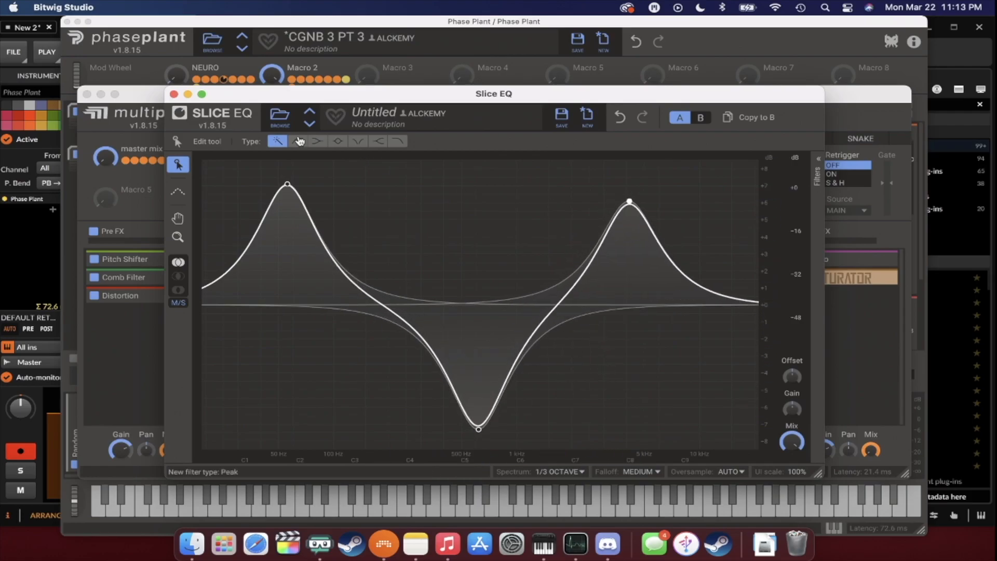
left_click(173, 94)
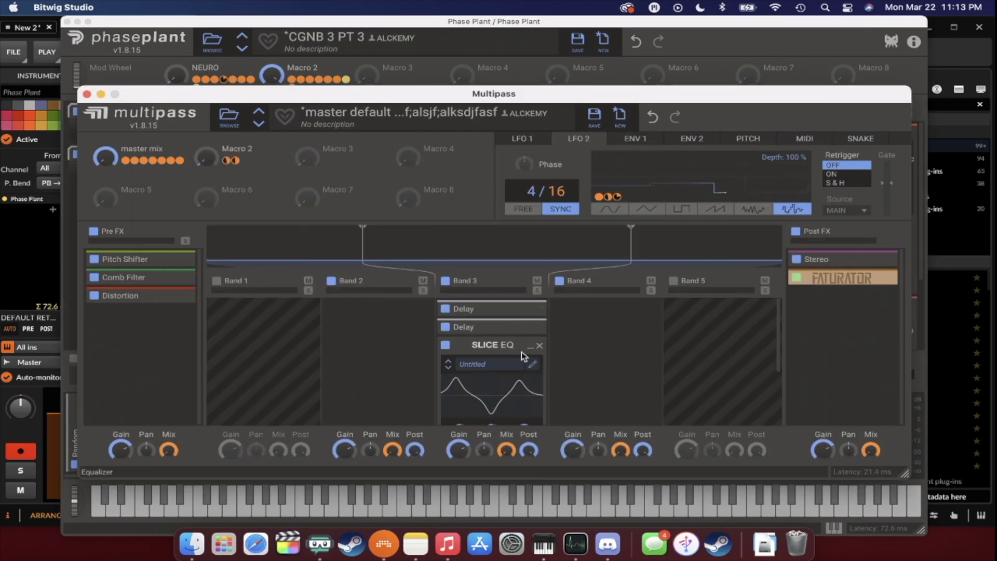
Move the Slice EQ's highest-frequency peak down to about 1.5 kHz and close the editor.
left_click(533, 364)
left_click_drag(624, 208, 545, 201)
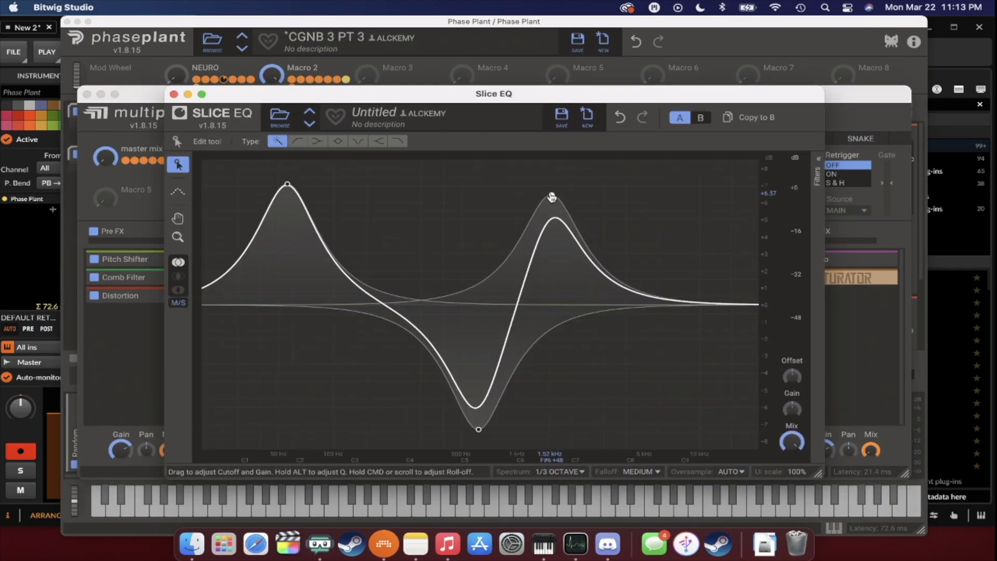
left_click(174, 94)
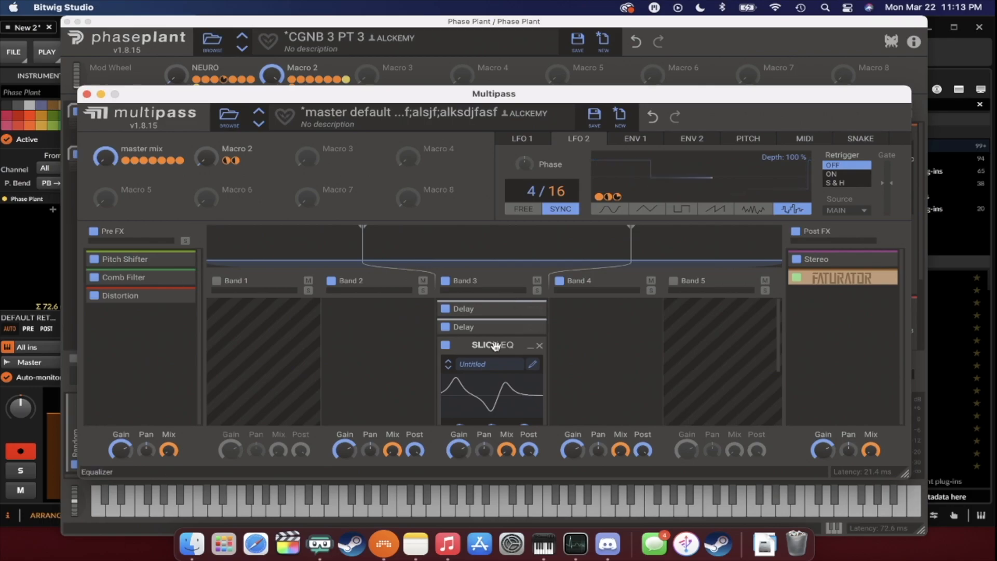
Modulate the Slice EQ's Mix with LFO 2 and its Offset with LFO 1.
scroll(495, 346, "down", 3)
left_click_drag(626, 198, 525, 436)
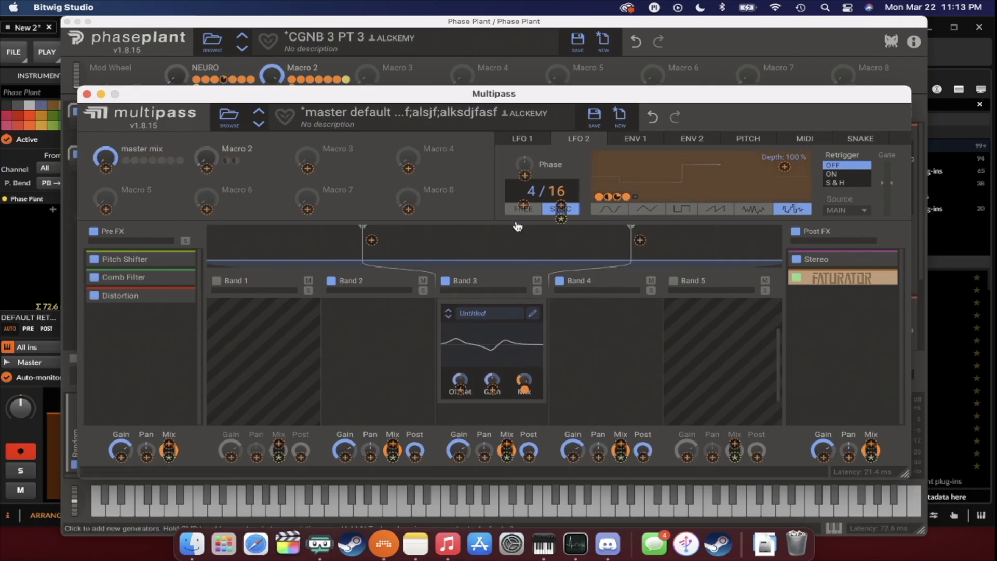
left_click(523, 139)
left_click(635, 197)
left_click_drag(462, 391, 460, 389)
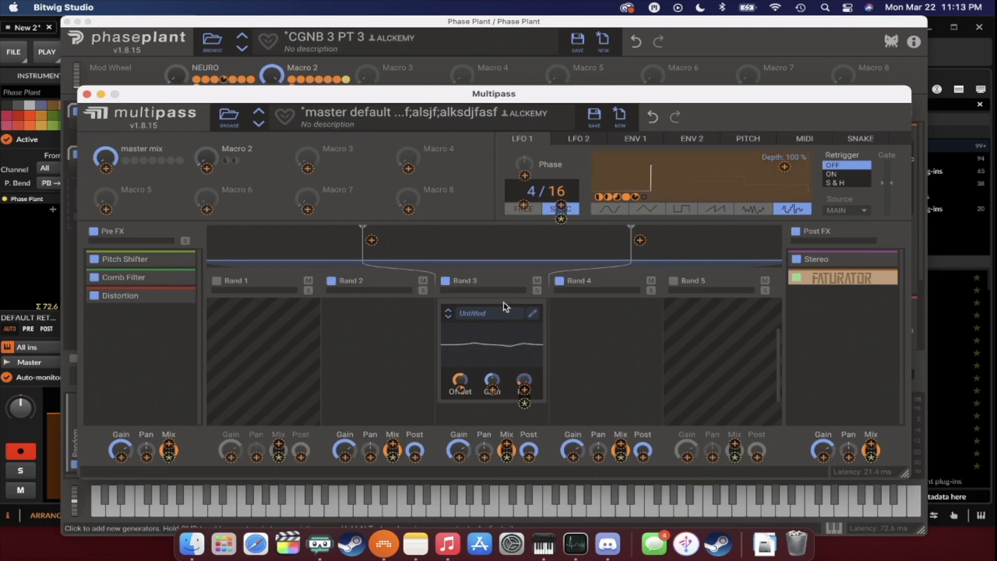
left_click(496, 282)
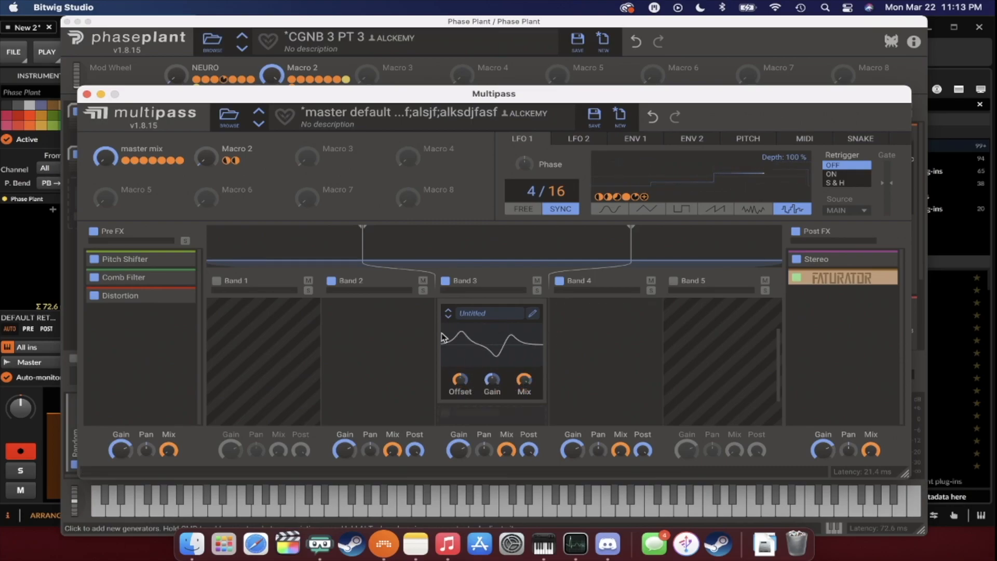
Audition Band 3 in solo, release the solo, and minimize the Slice EQ.
left_click(538, 291)
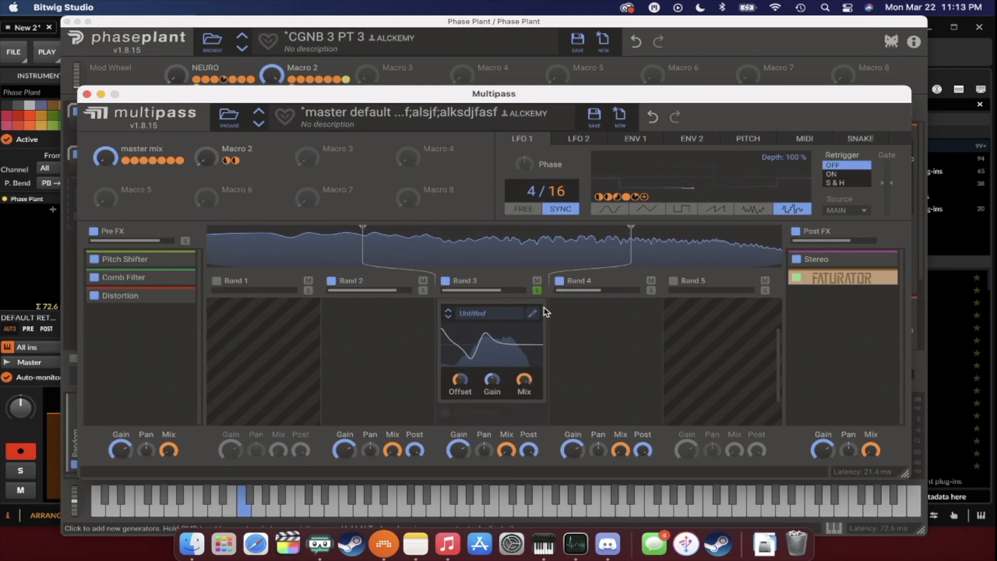
left_click(538, 291)
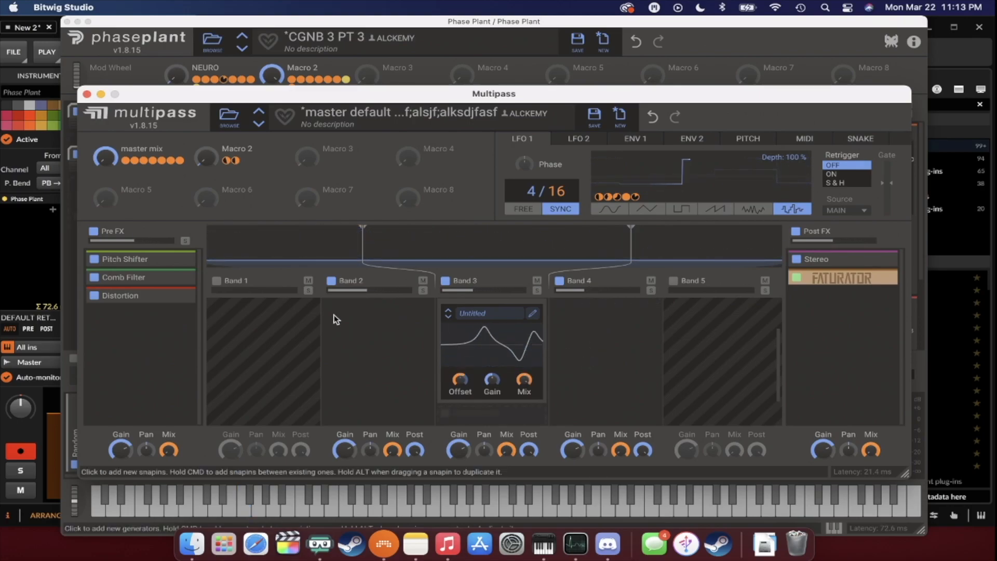
scroll(425, 338, "up", 3)
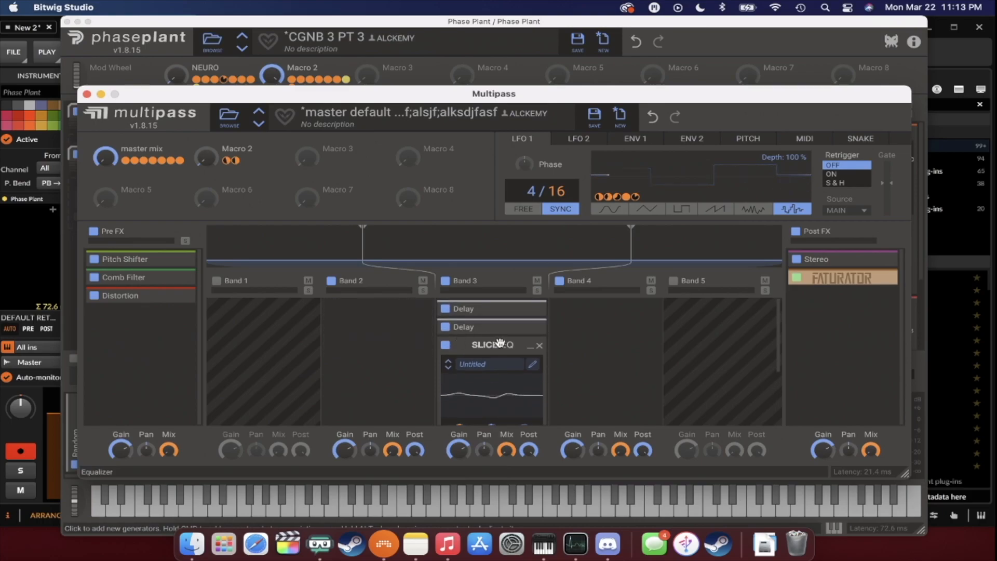
left_click(530, 347)
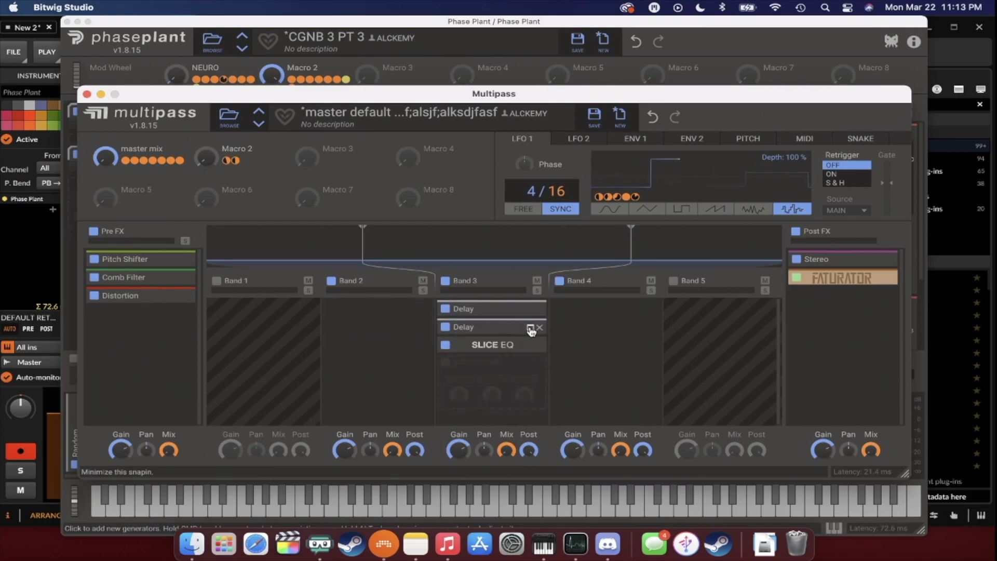
Lower the second Delay's Feedback in Band 3, adjust the first Delay's Feedback, and minimize both delays.
left_click(530, 330)
scroll(514, 343, "down", 2)
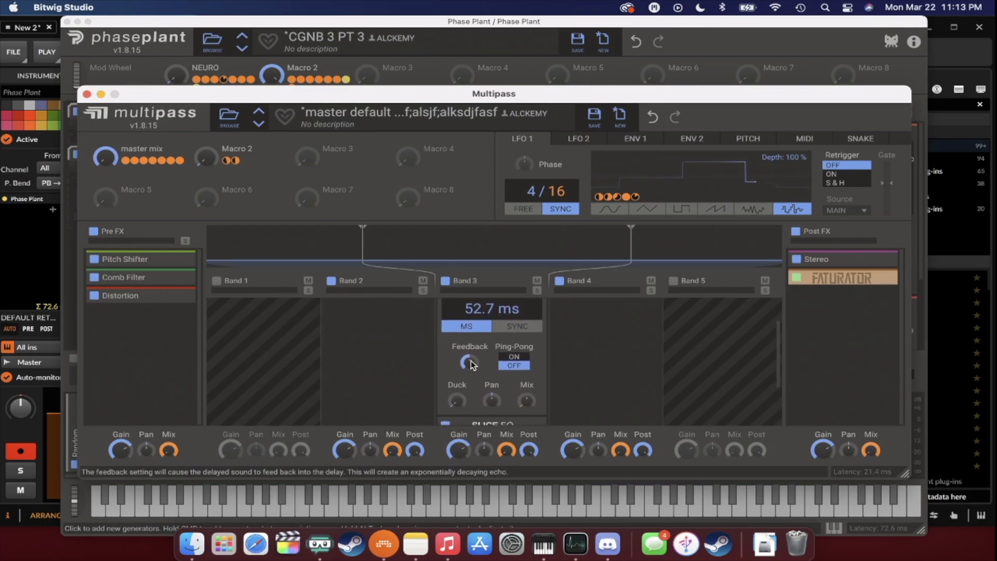
scroll(470, 365, "up", 2)
left_click(530, 309)
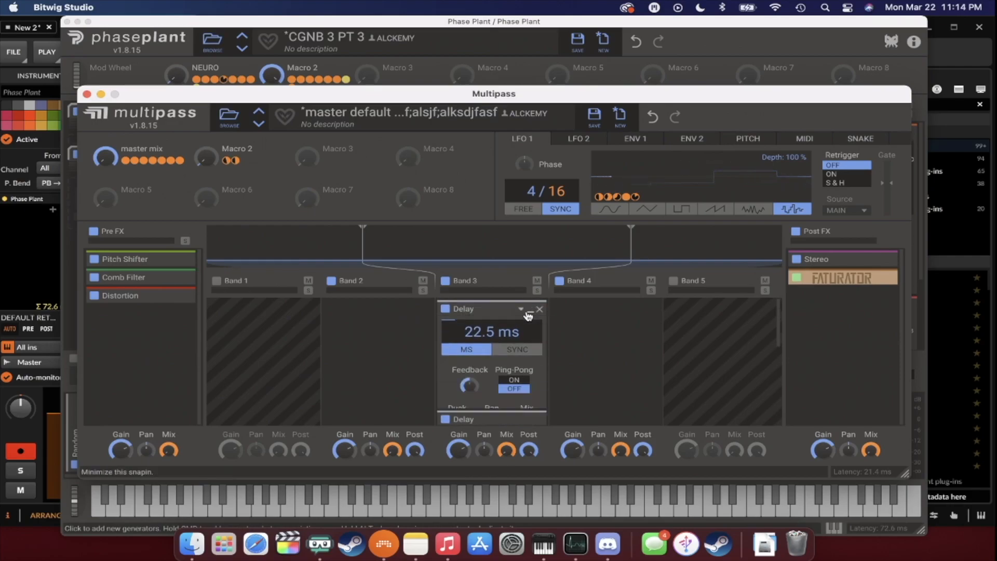
scroll(469, 387, "down", 2)
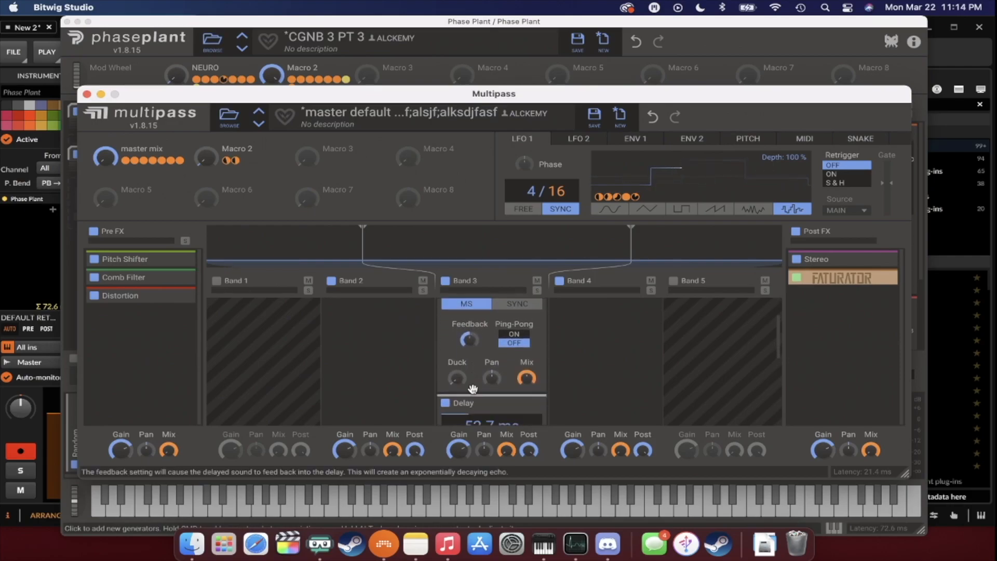
scroll(483, 354, "up", 2)
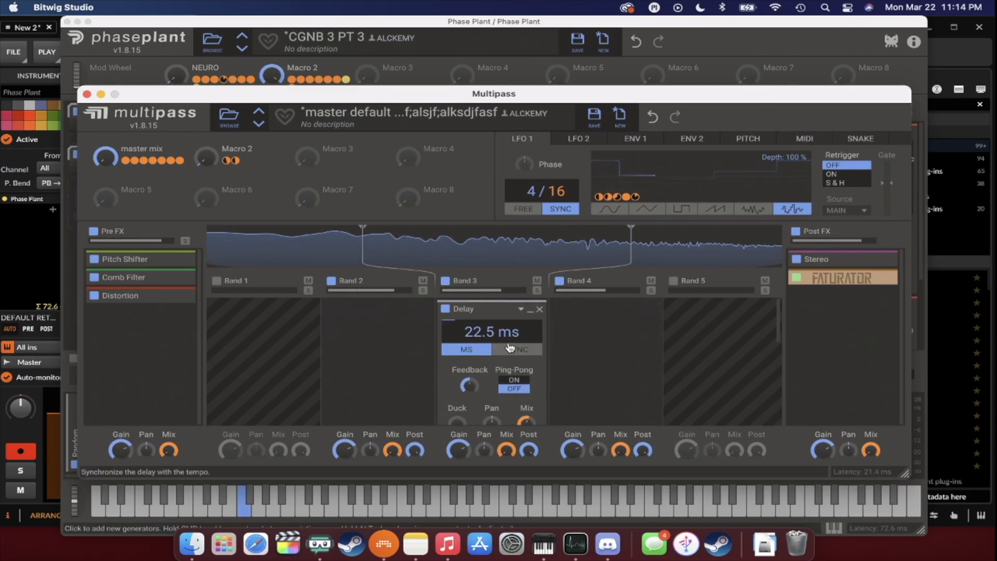
left_click(530, 310)
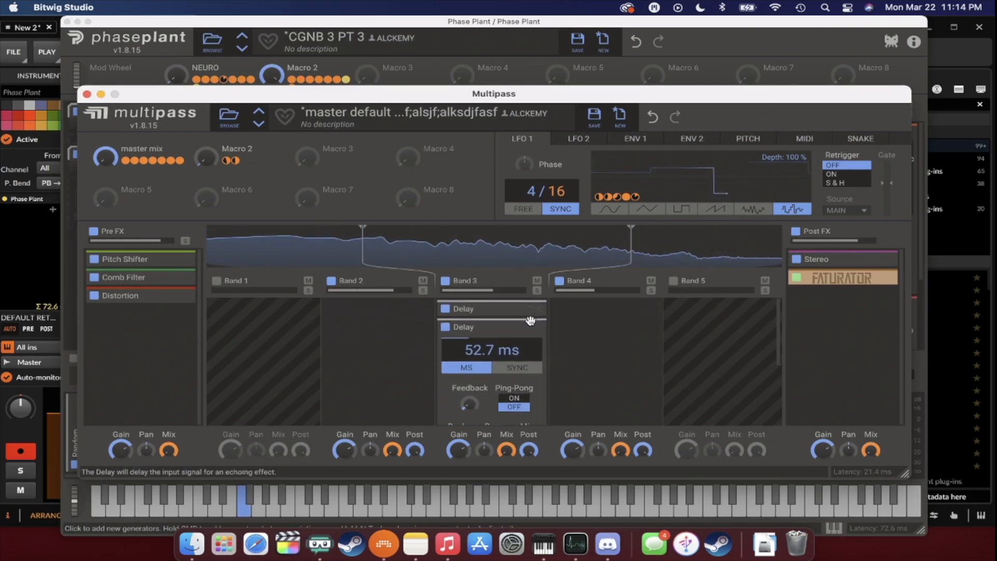
left_click(533, 328)
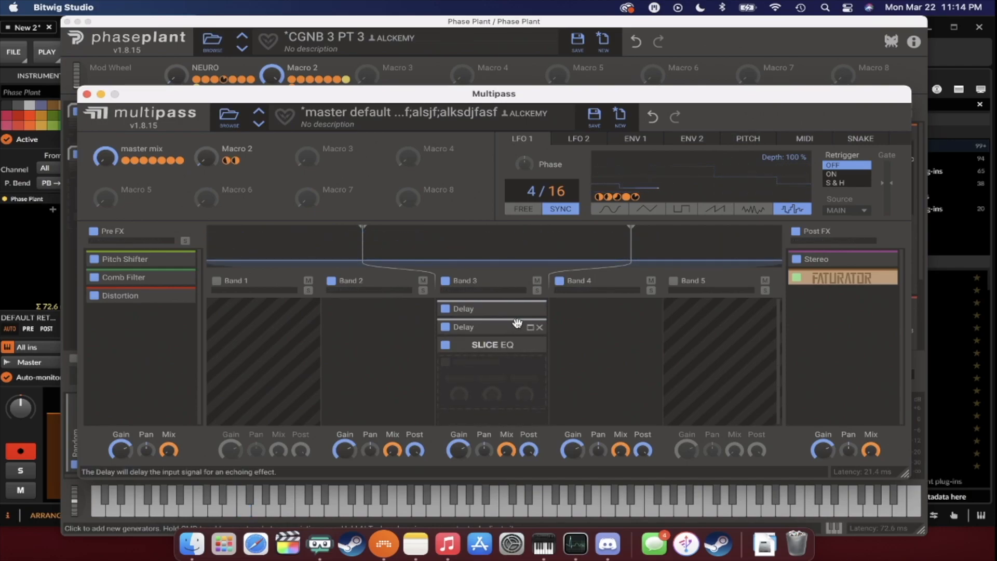
left_click(530, 310)
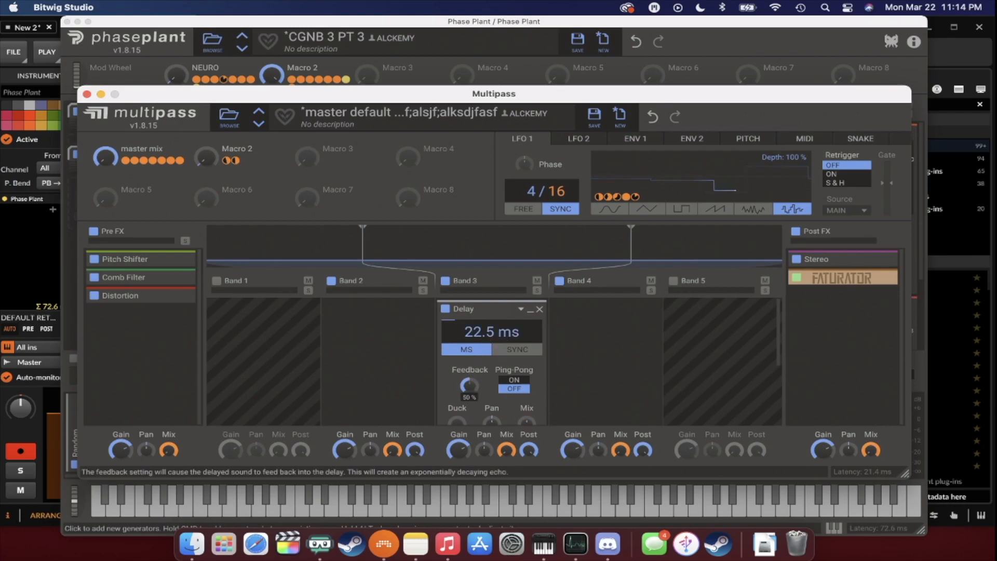
left_click(531, 310)
Add an Ensemble below the Slice EQ in Band 3 and modulate its Mix with LFO 1.
left_click(520, 390)
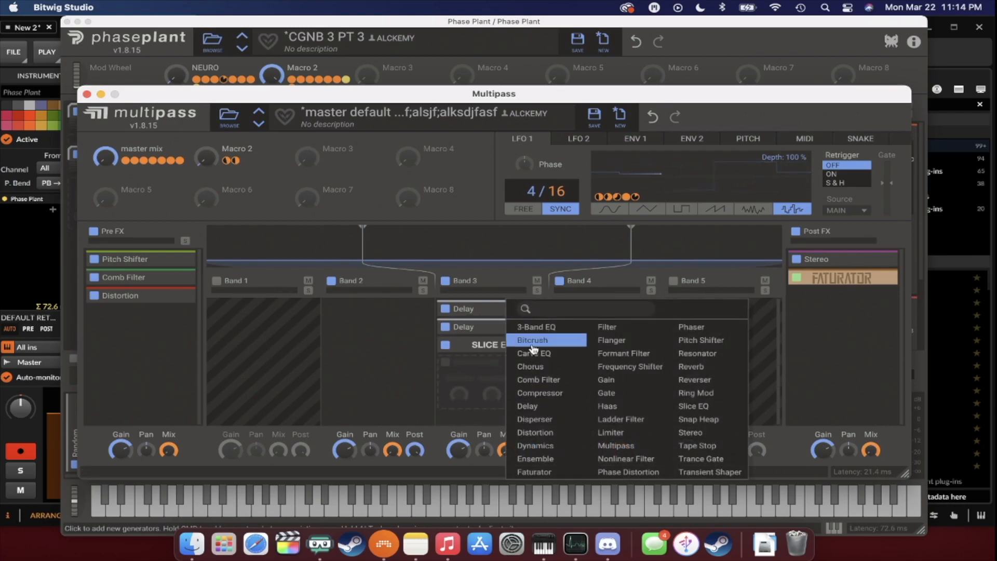
left_click(535, 459)
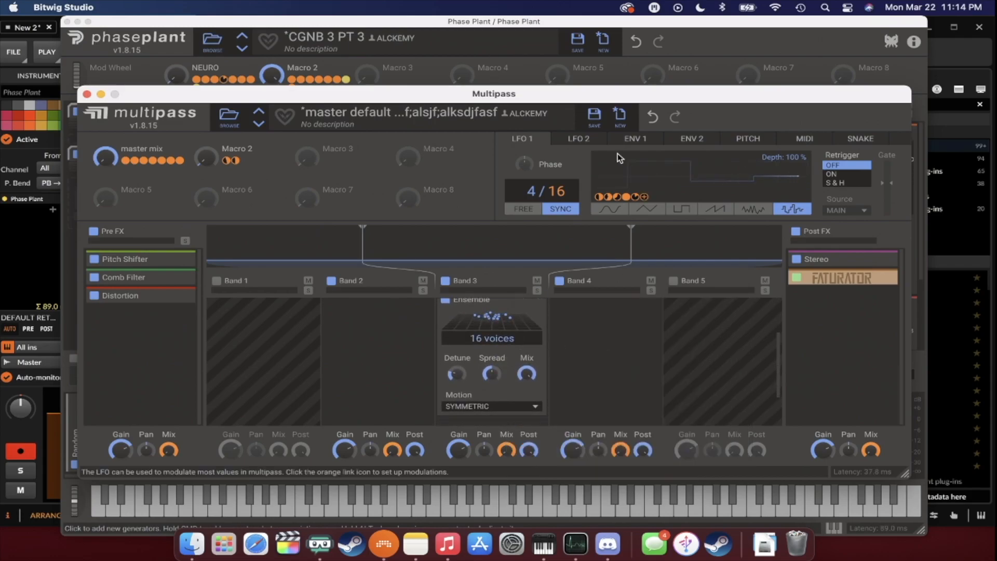
left_click(646, 196)
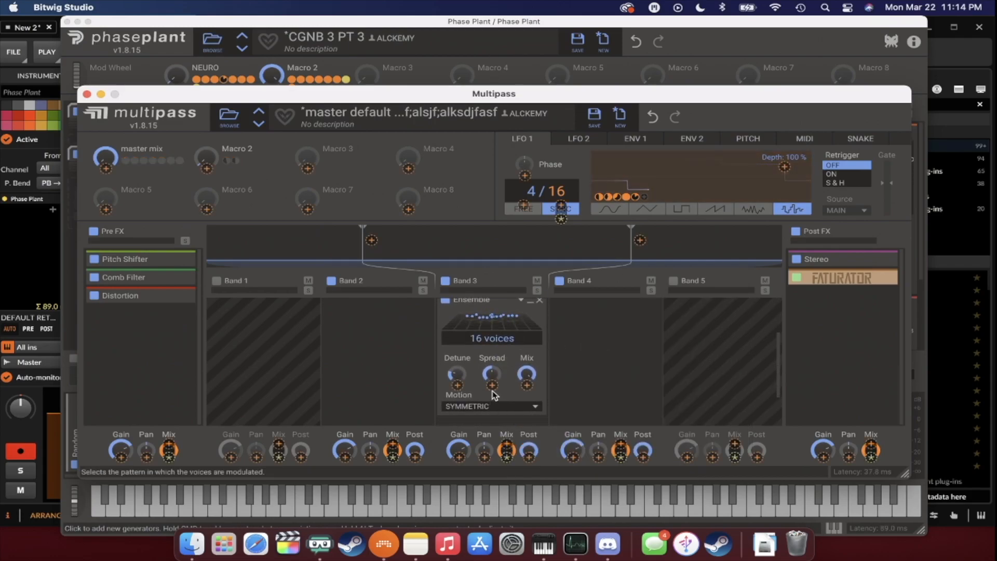
left_click(527, 385)
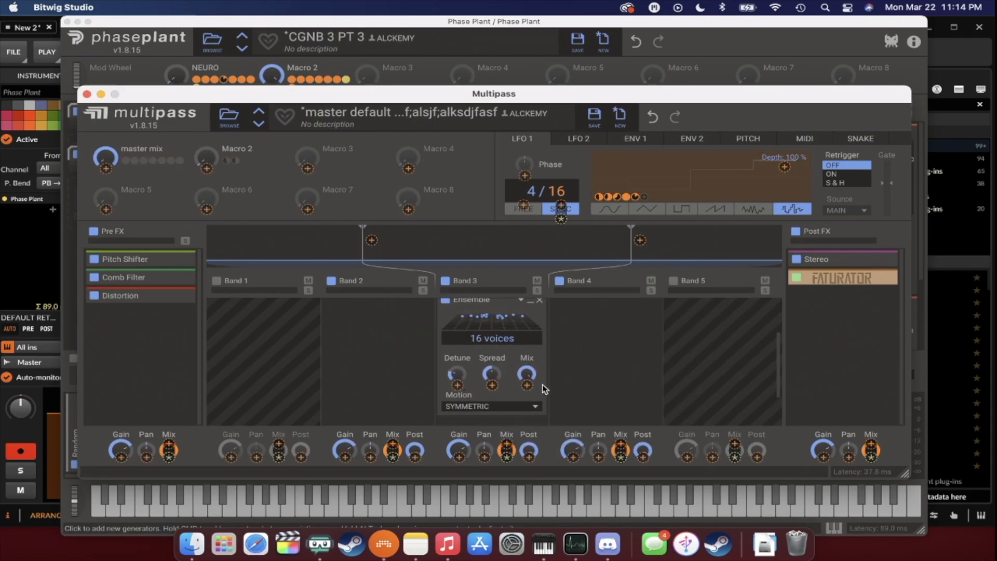
left_click(508, 319)
Set the Ensemble to 6 voices, lower its Spread, and minimize it.
left_click(584, 142)
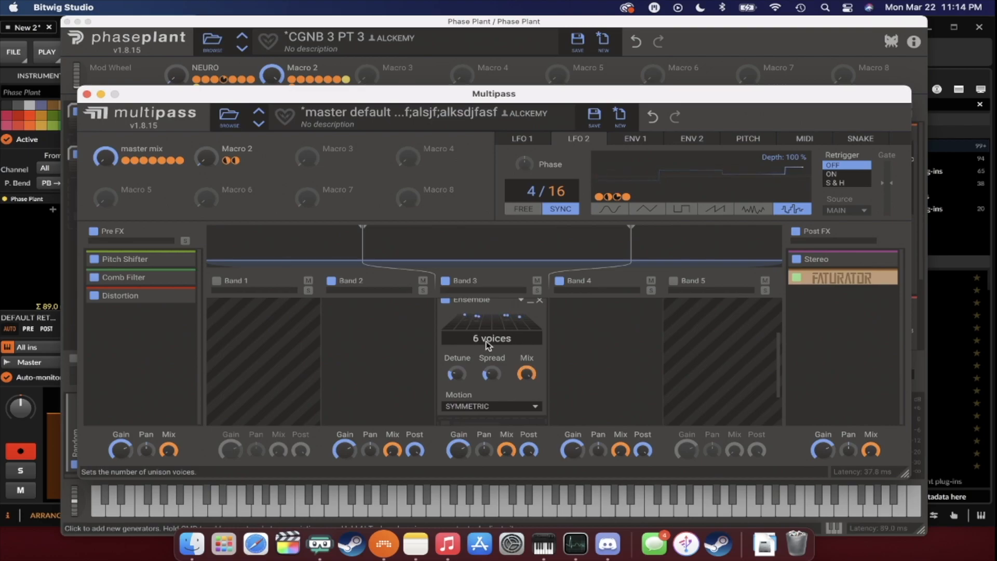
scroll(469, 362, "up", 3)
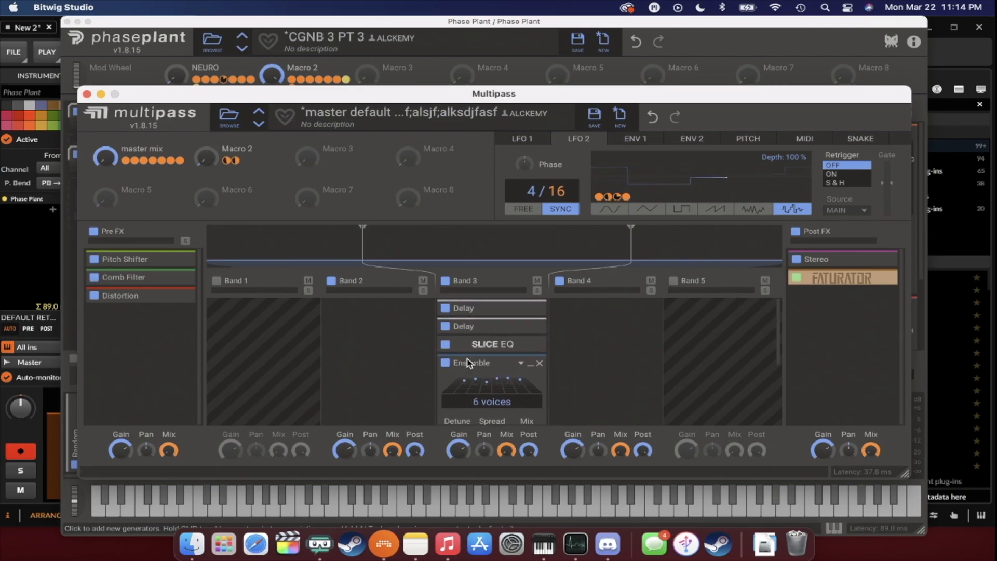
left_click(531, 369)
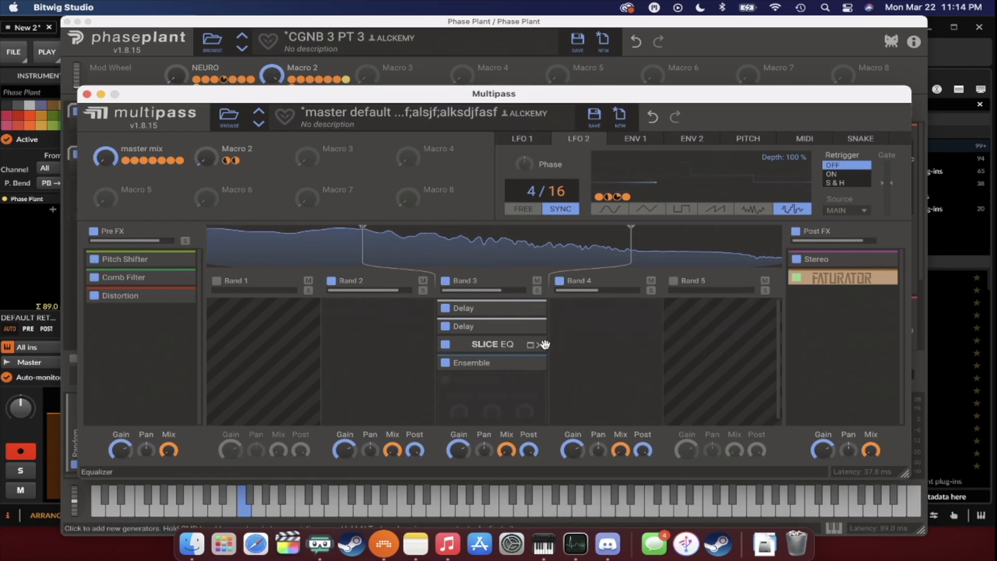
Add a Chorus to Band 4 and modulate its Mix with LFO 2.
left_click(575, 309)
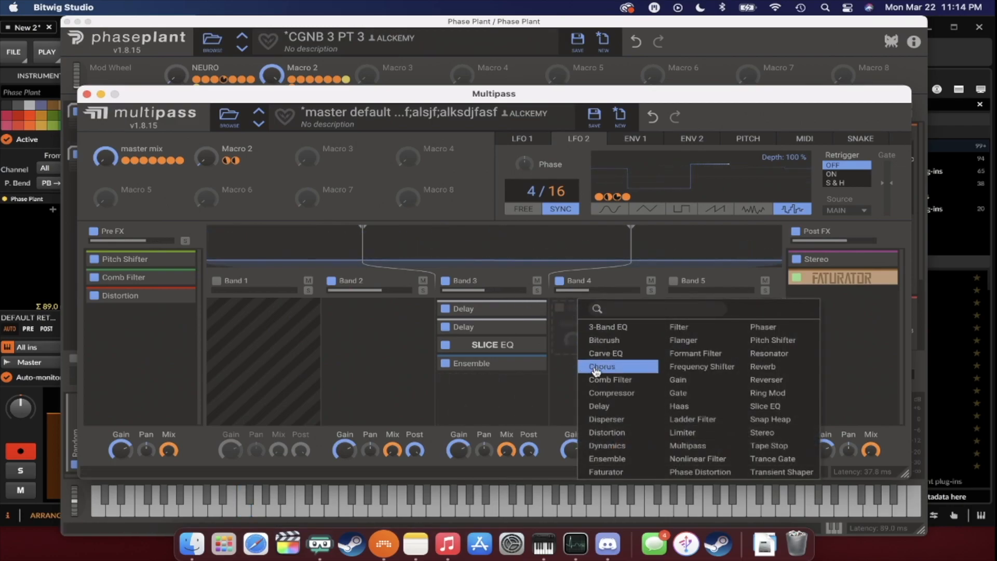
left_click(601, 367)
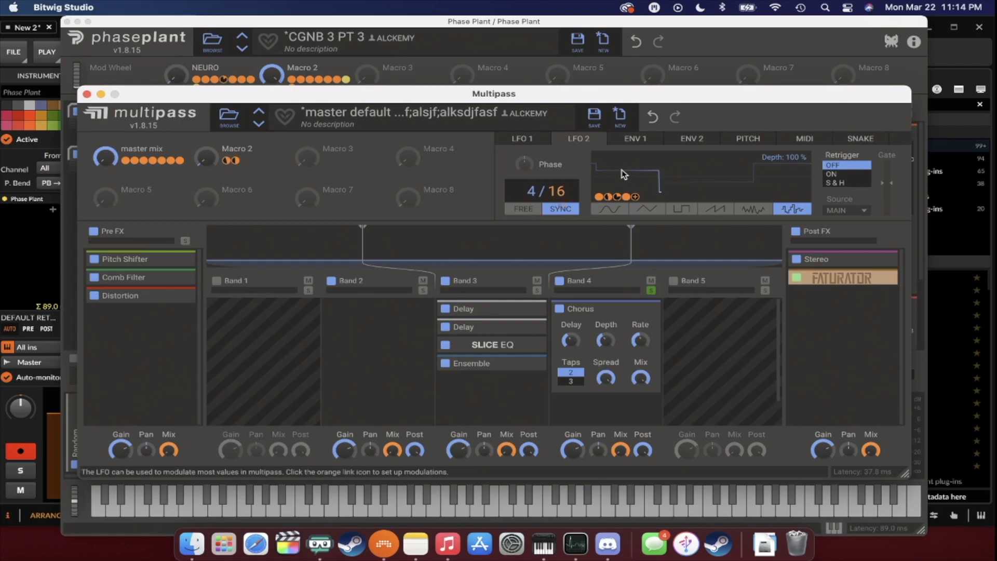
left_click_drag(638, 195, 640, 377)
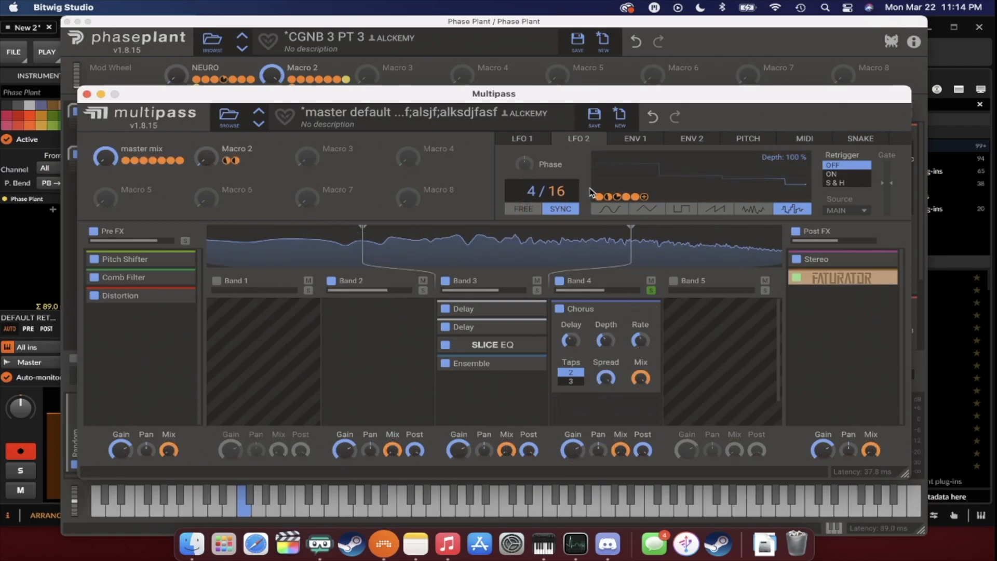
Modulate the Chorus's Delay with LFO 1, lower its Mix and Spread, and minimize it.
left_click(524, 138)
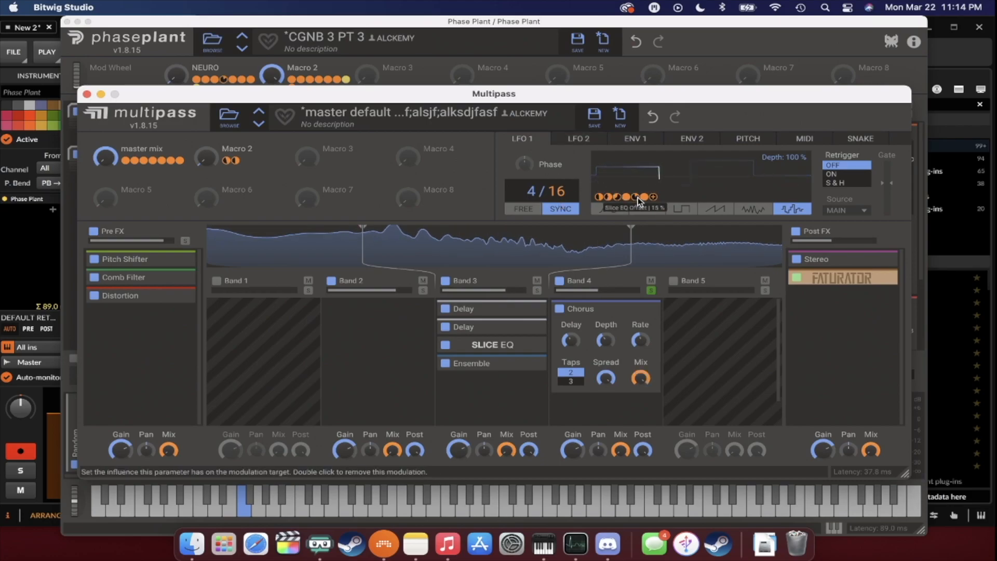
left_click_drag(654, 198, 583, 342)
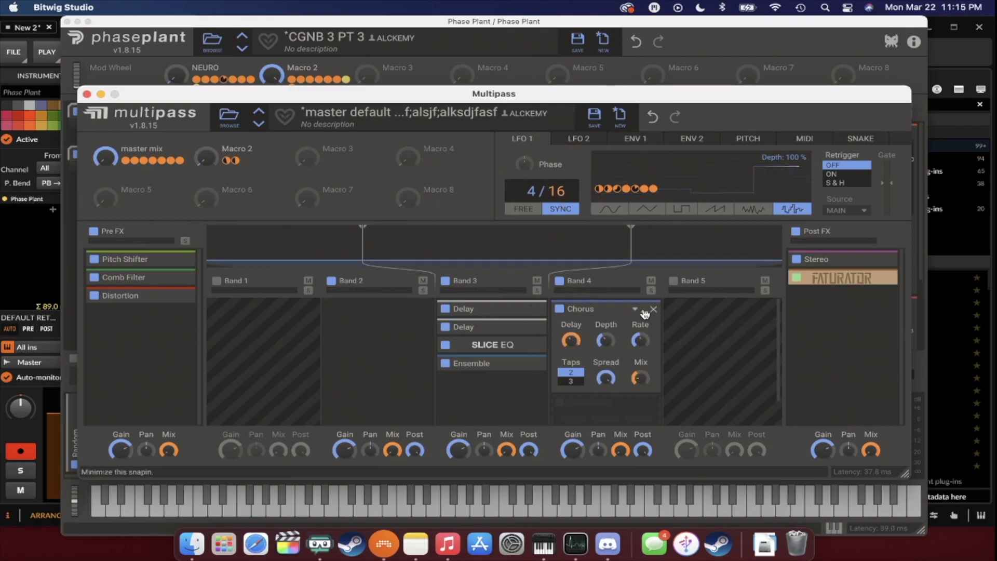
left_click_drag(606, 379, 606, 422)
left_click(634, 309)
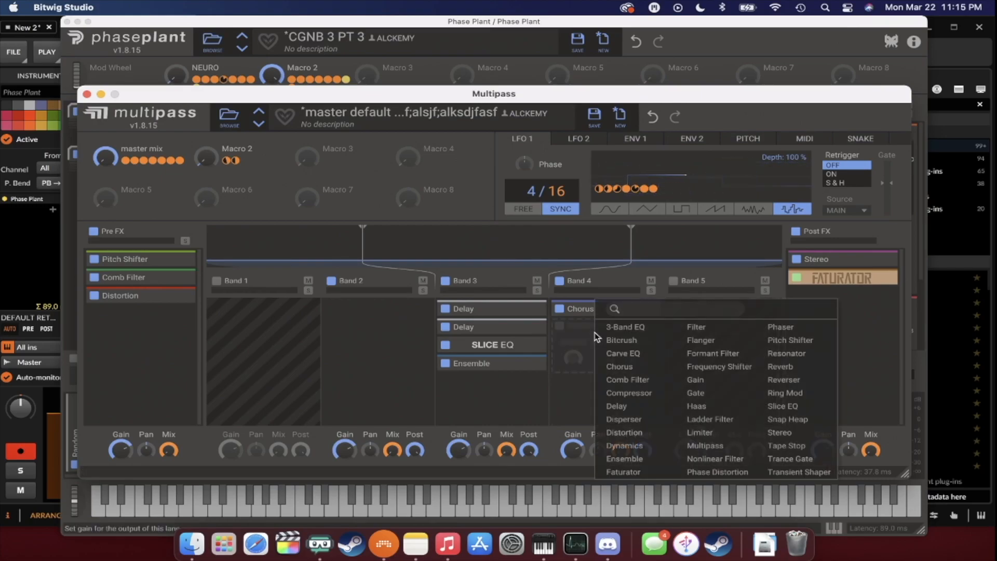
Add a Reverb below the Chorus in Band 4, modulate its Mix with LFO 2, and minimize it.
left_click(781, 367)
left_click(578, 138)
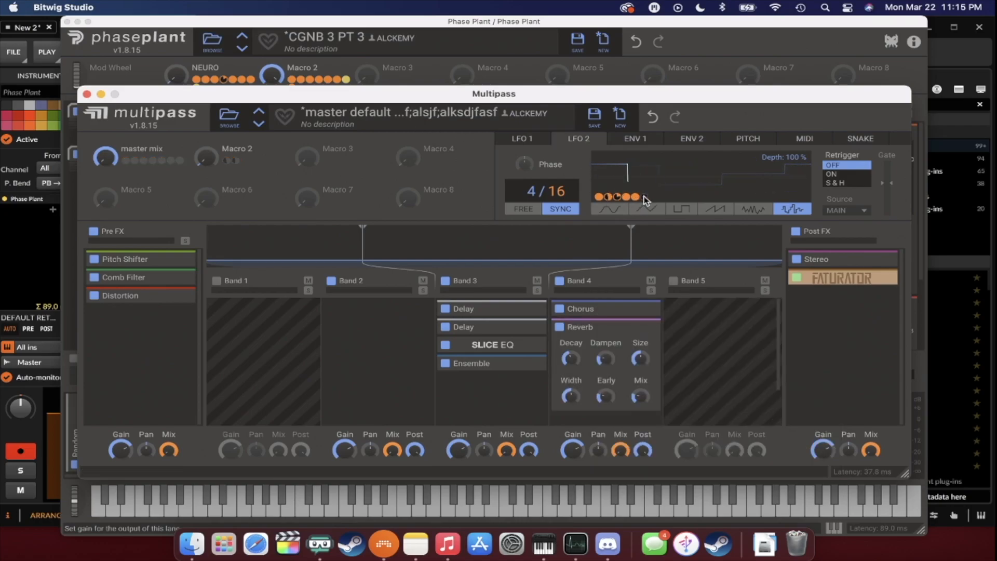
left_click_drag(644, 197, 646, 396)
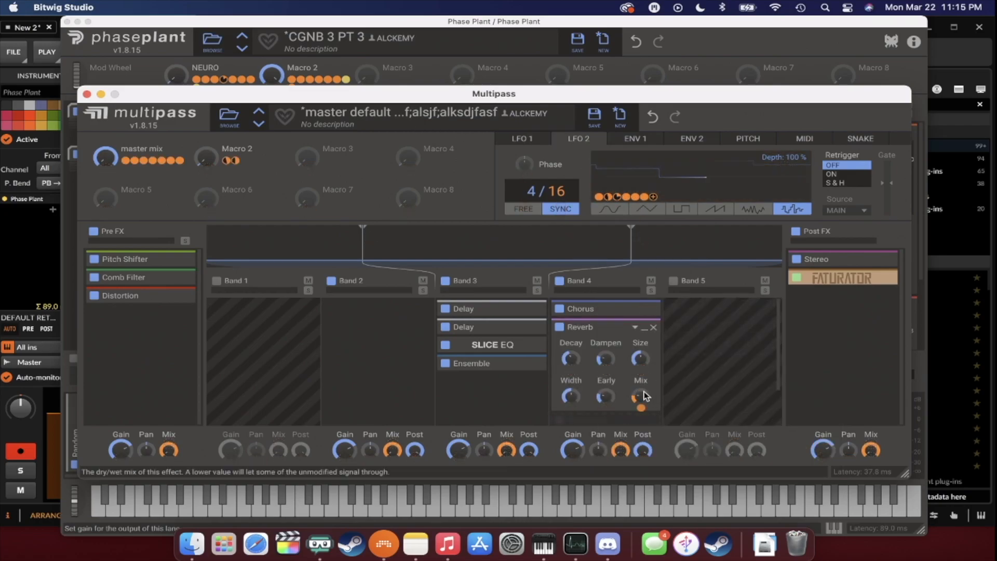
left_click(645, 332)
Add a Nonlinear Filter below the Reverb in Band 4 and set it to the notch shape in Digital mode.
left_click(605, 344)
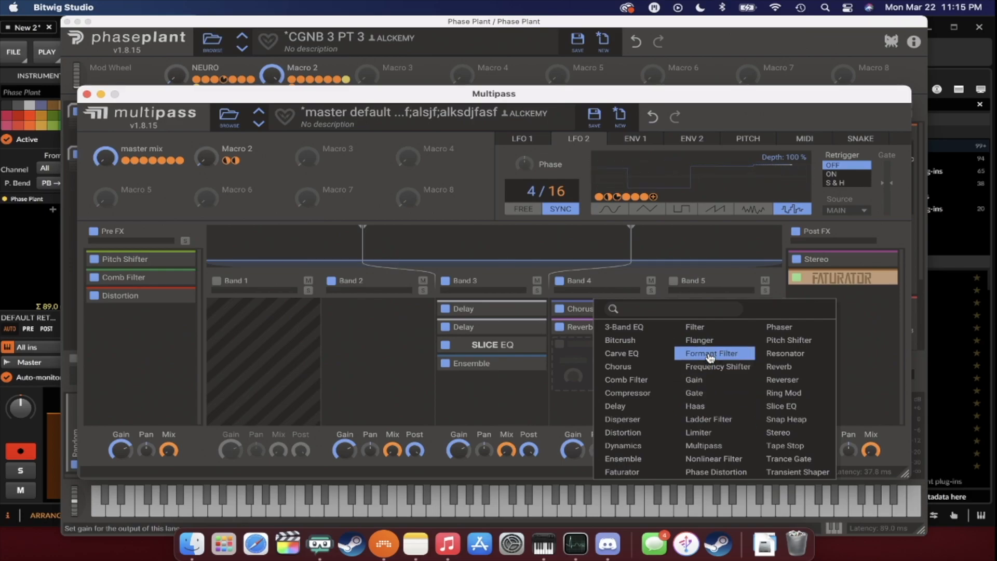
left_click(712, 470)
scroll(635, 365, "down", 2)
left_click(646, 354)
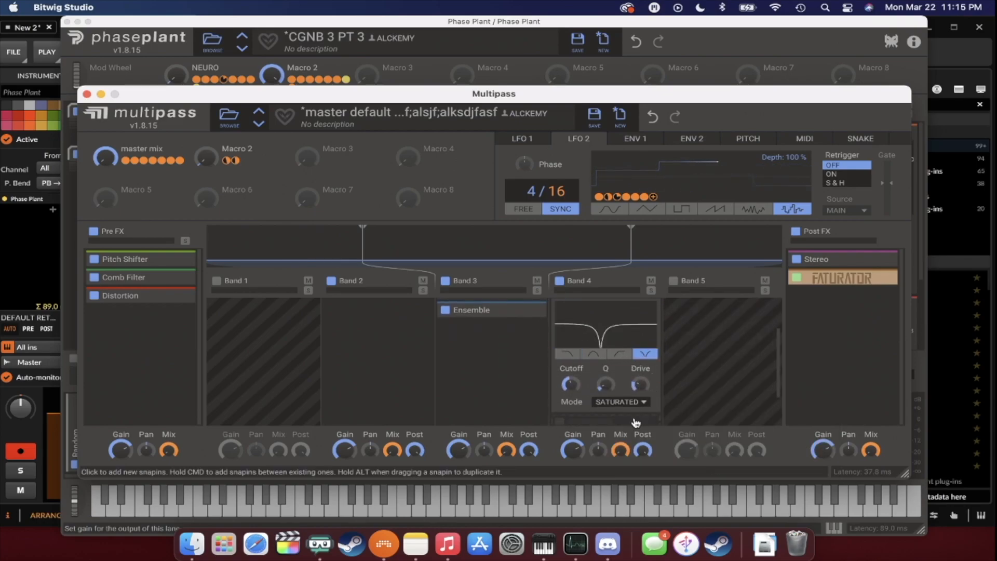
left_click(618, 401)
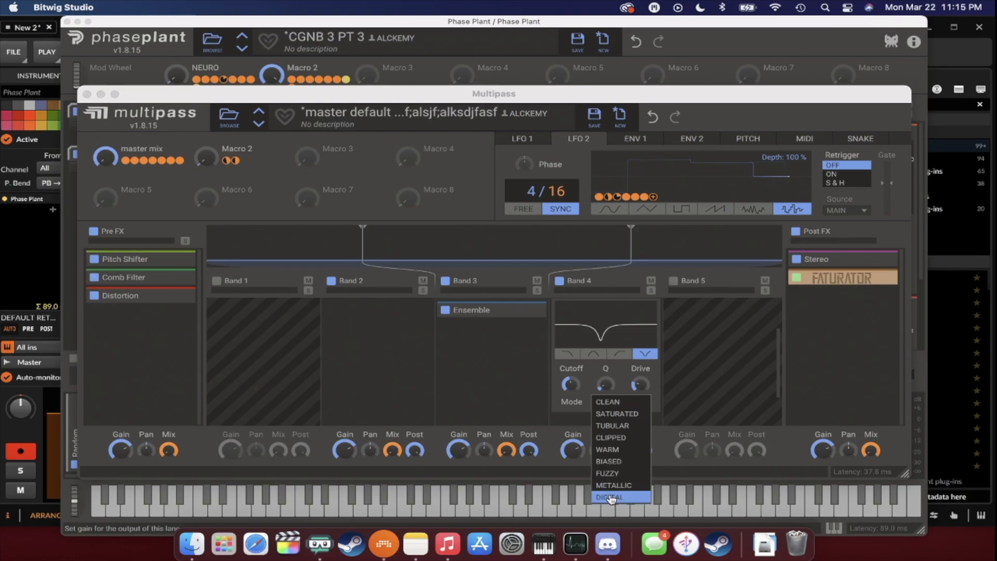
left_click(611, 497)
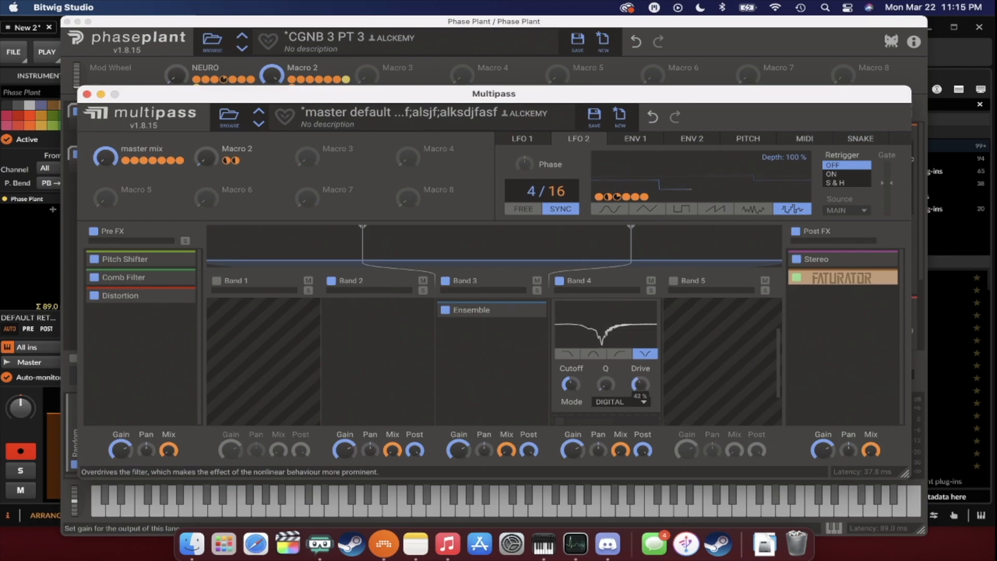
Modulate the Nonlinear Filter's Drive with LFO 1 at a depth of about 19%.
left_click(530, 146)
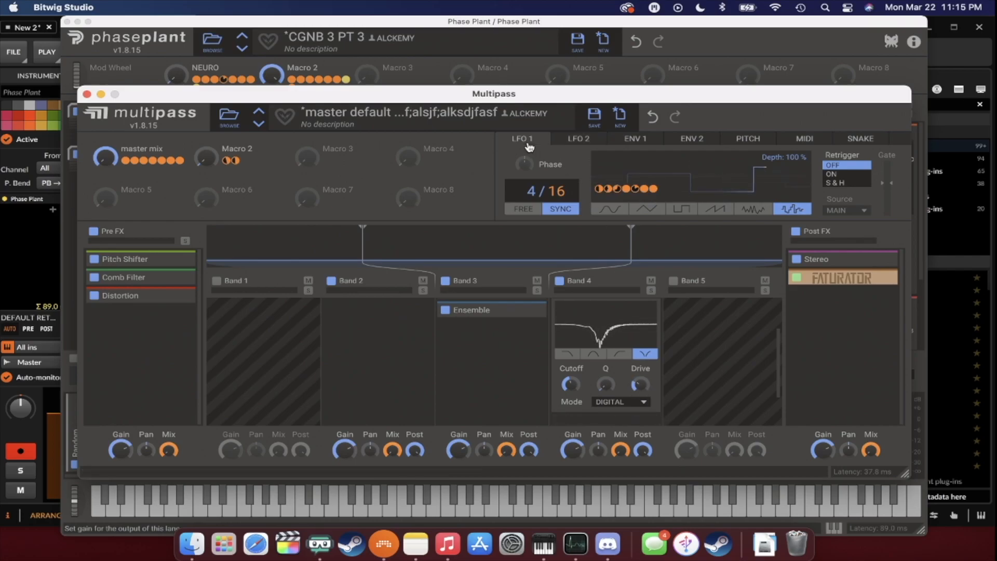
left_click(599, 198)
left_click_drag(641, 396, 641, 383)
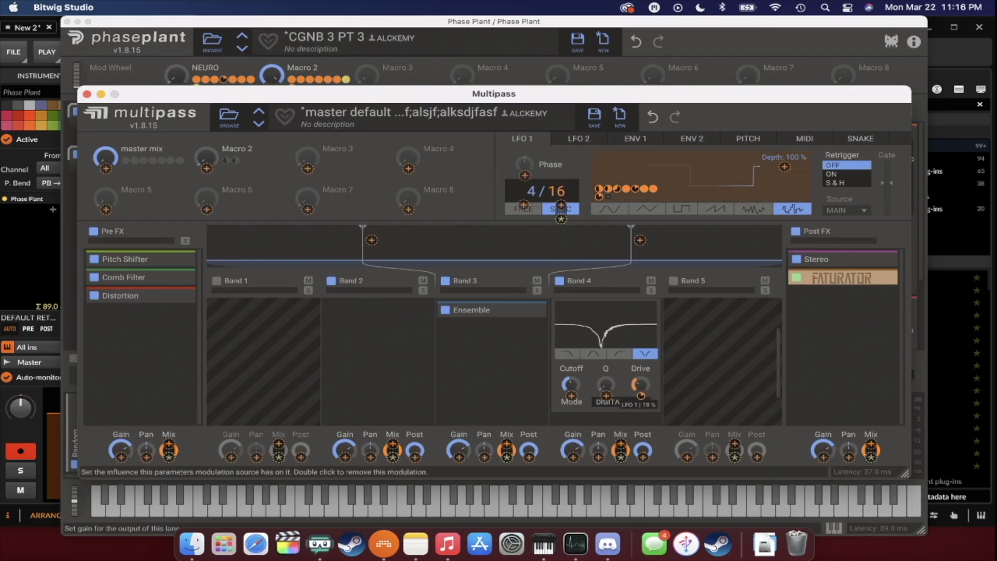
left_click(622, 378)
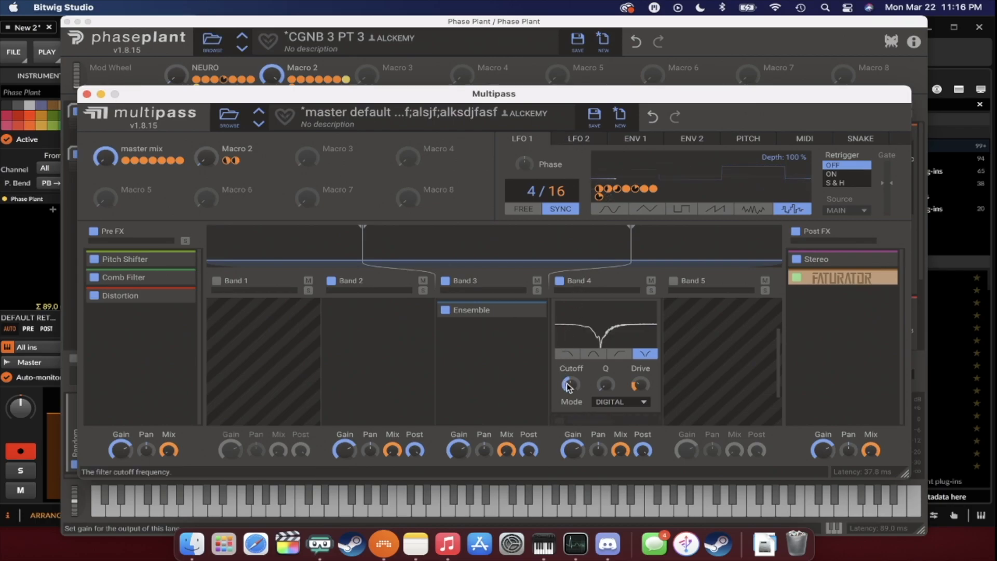
Raise the Nonlinear Filter's Cutoff, modulate it with LFO 2, and minimize the filter.
left_click(578, 139)
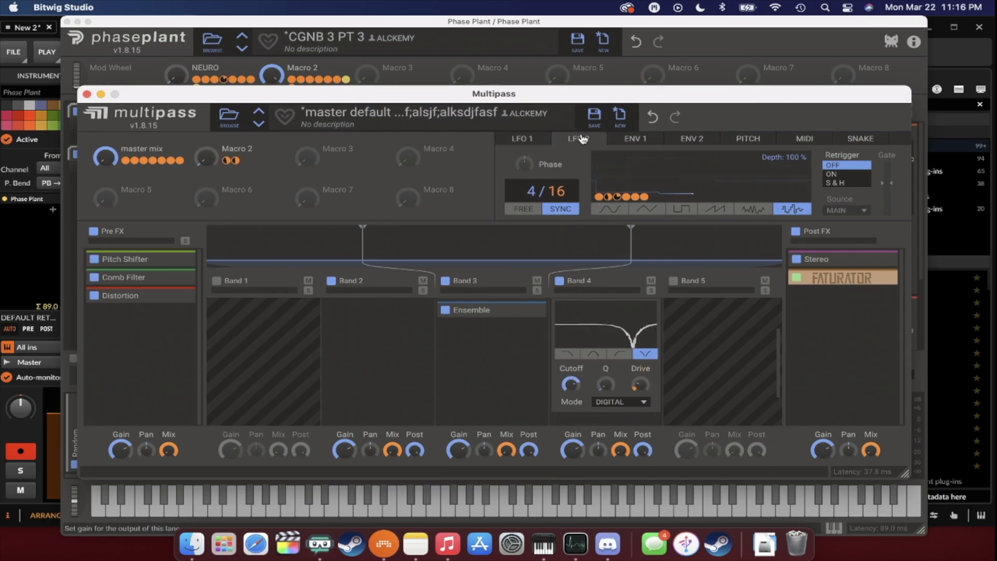
left_click(654, 198)
left_click(571, 386)
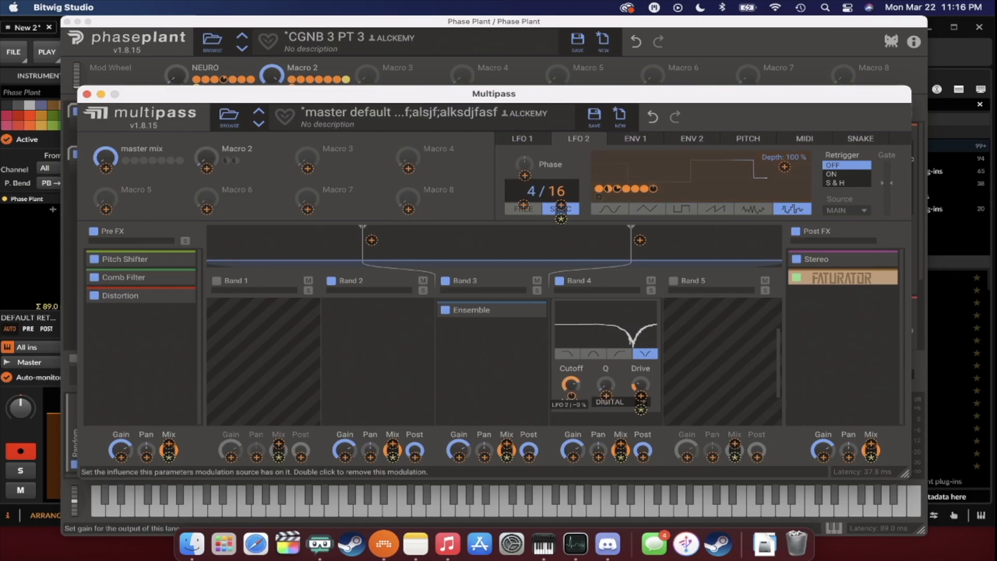
left_click_drag(571, 395, 572, 390)
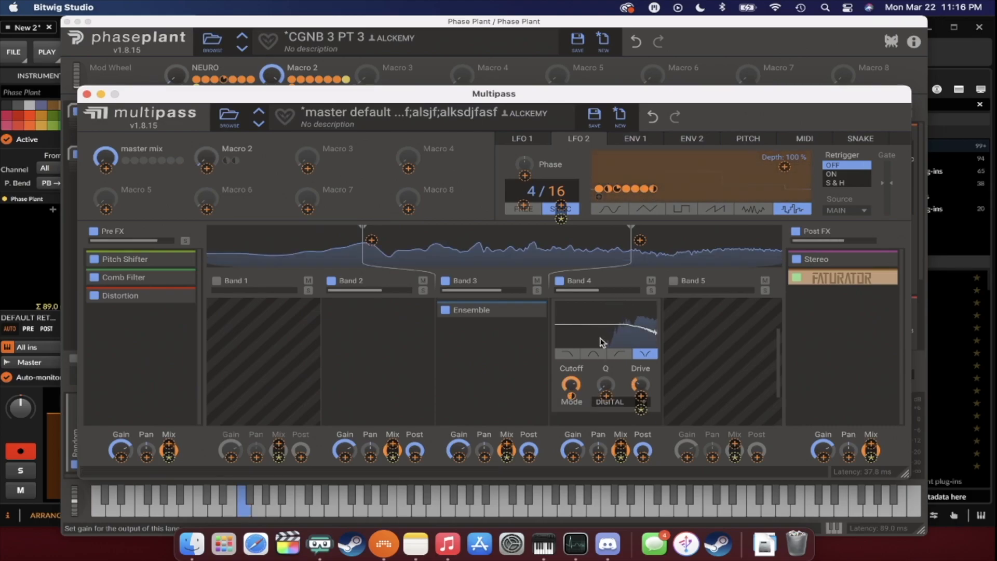
left_click(623, 284)
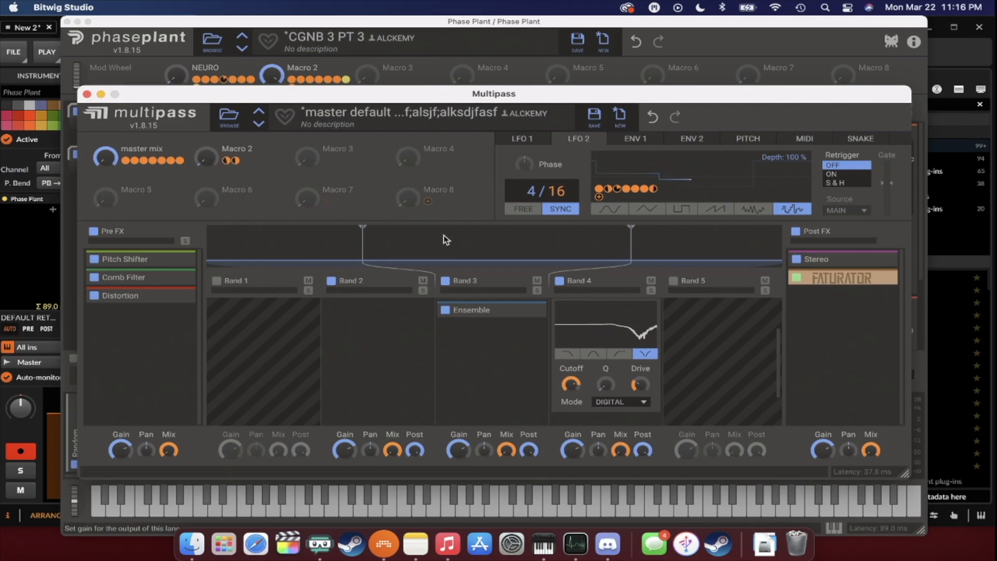
scroll(649, 319, "up", 3)
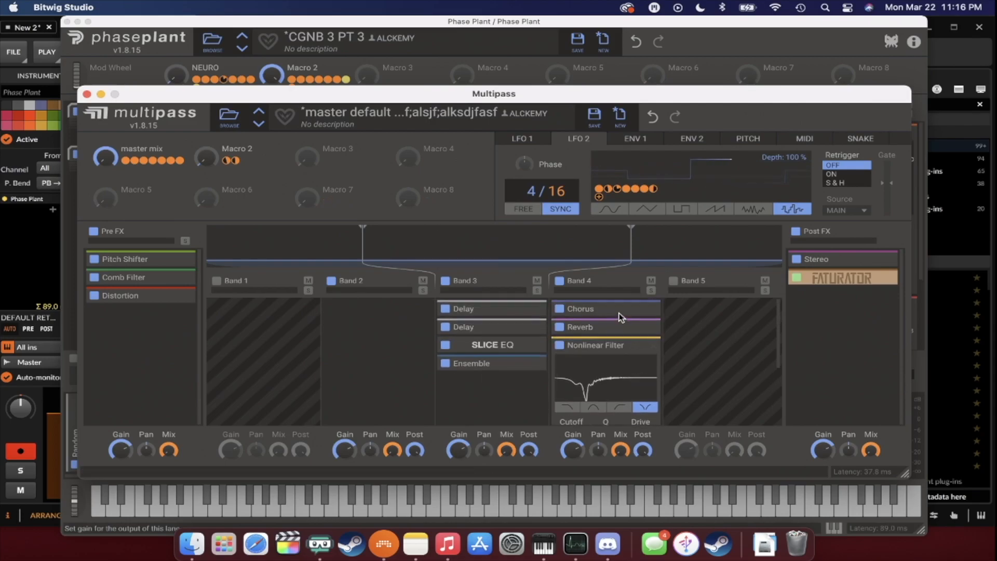
left_click(645, 350)
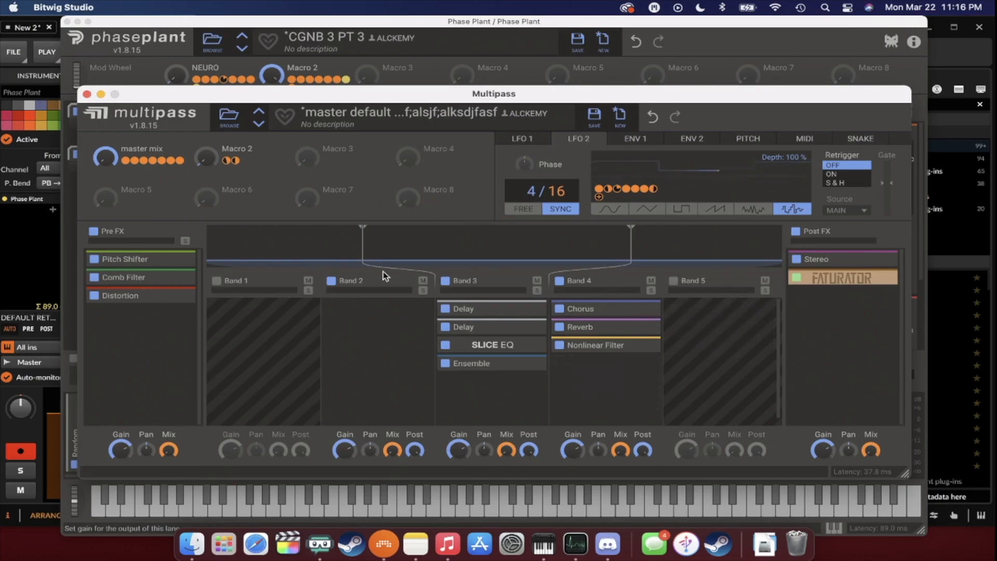
Add a Delay synced to 3/16 above the Stereo in Post FX, modulate its Mix with LFO 2, and minimize it.
left_click(800, 323)
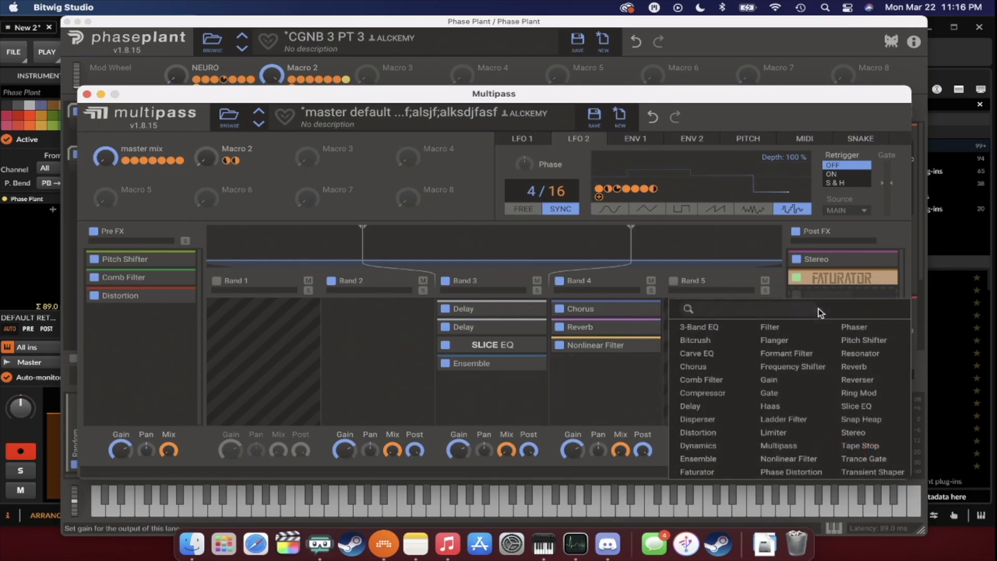
left_click(691, 406)
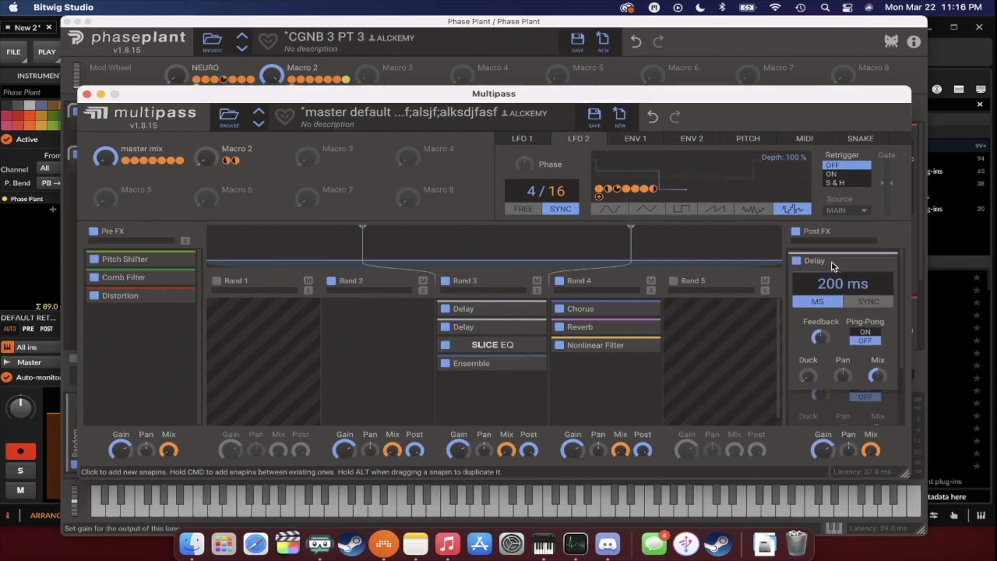
left_click(867, 299)
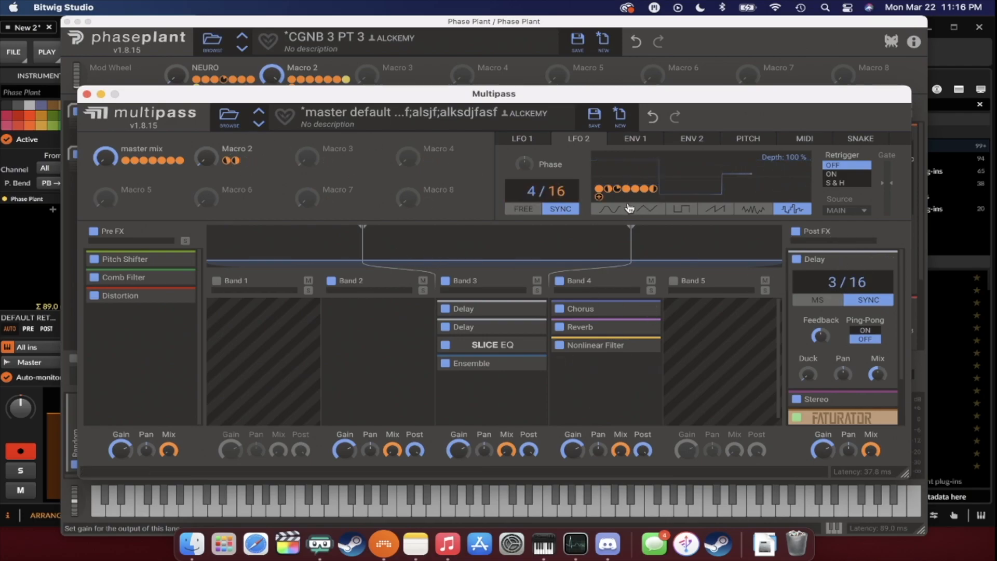
left_click_drag(599, 198, 875, 372)
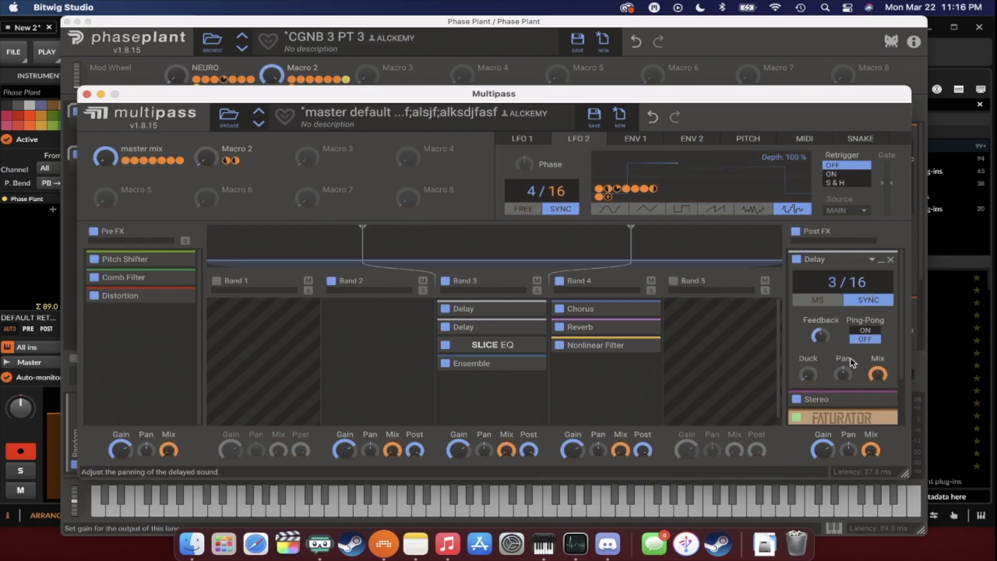
left_click(882, 261)
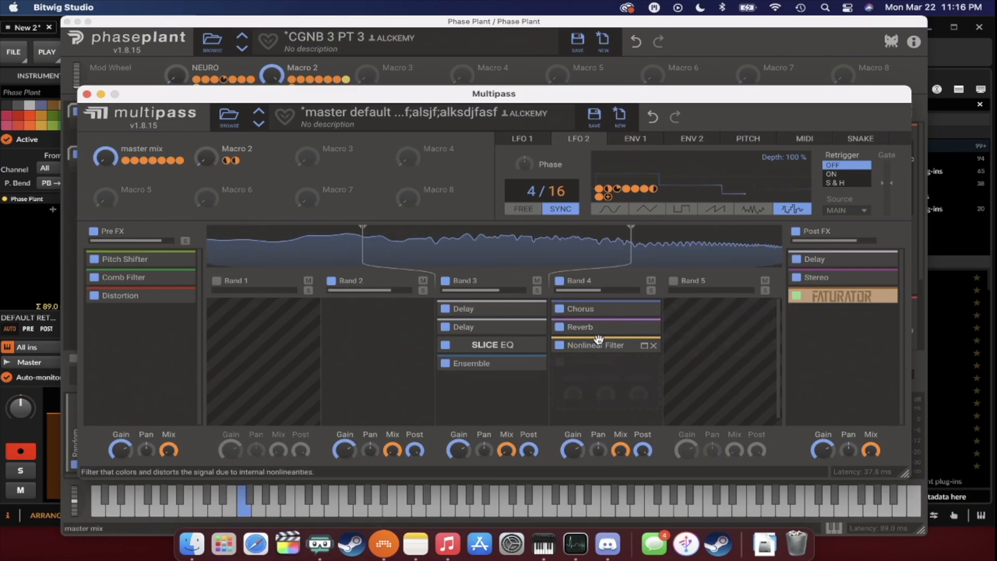
Reduce LFO 2's modulation depth on the Band 4 Chorus's Mix and minimize the Chorus.
left_click(641, 310)
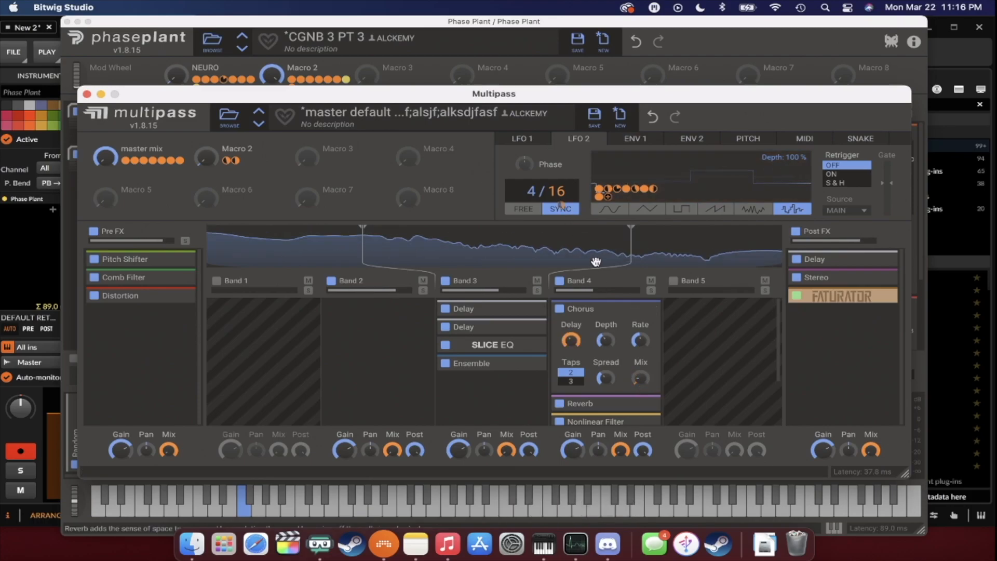
left_click(645, 313)
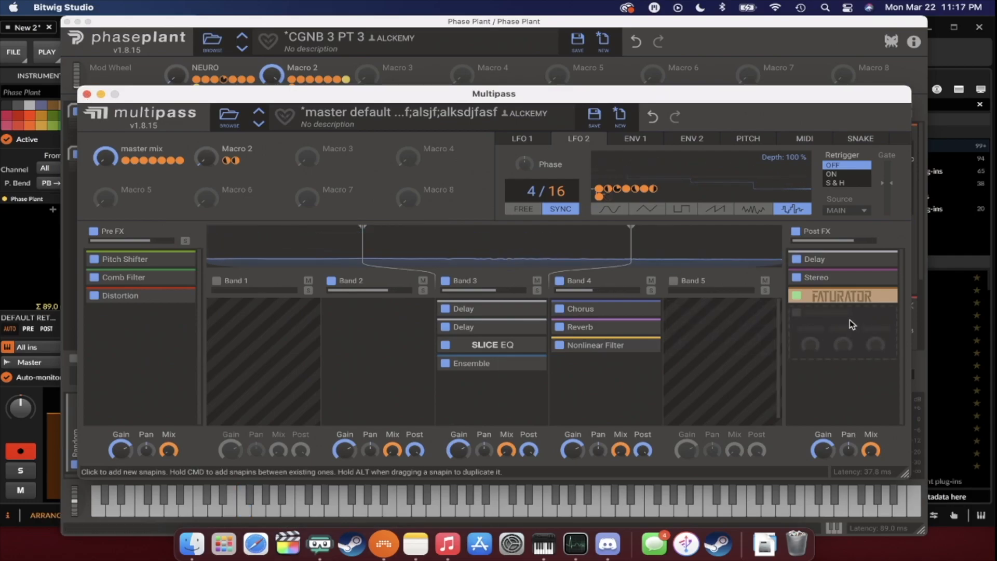
Duplicate the Slice EQ from Band 3 to the end of the Post FX chain, below the Faturator.
left_click(848, 328)
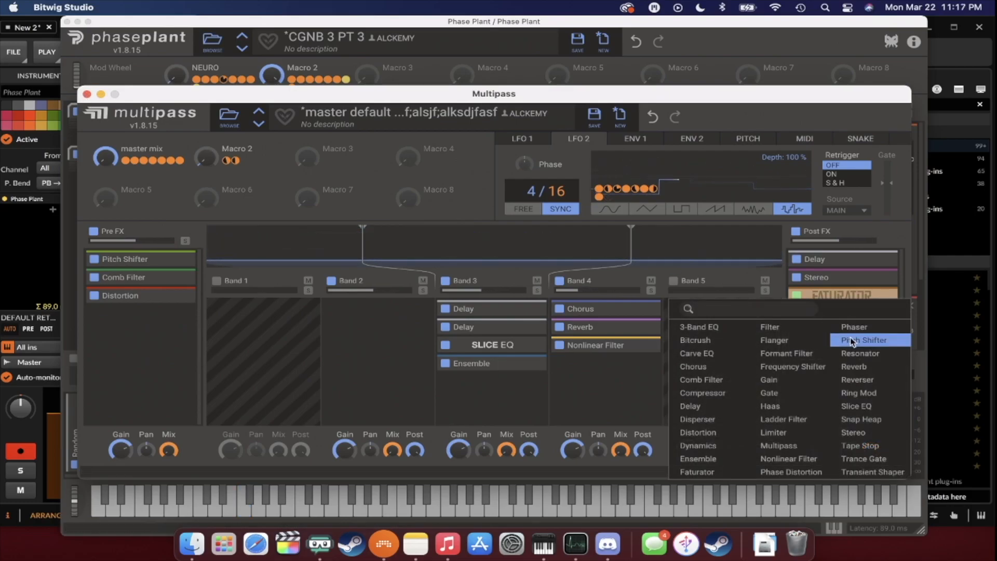
left_click(505, 355)
left_click_drag(488, 345, 869, 319)
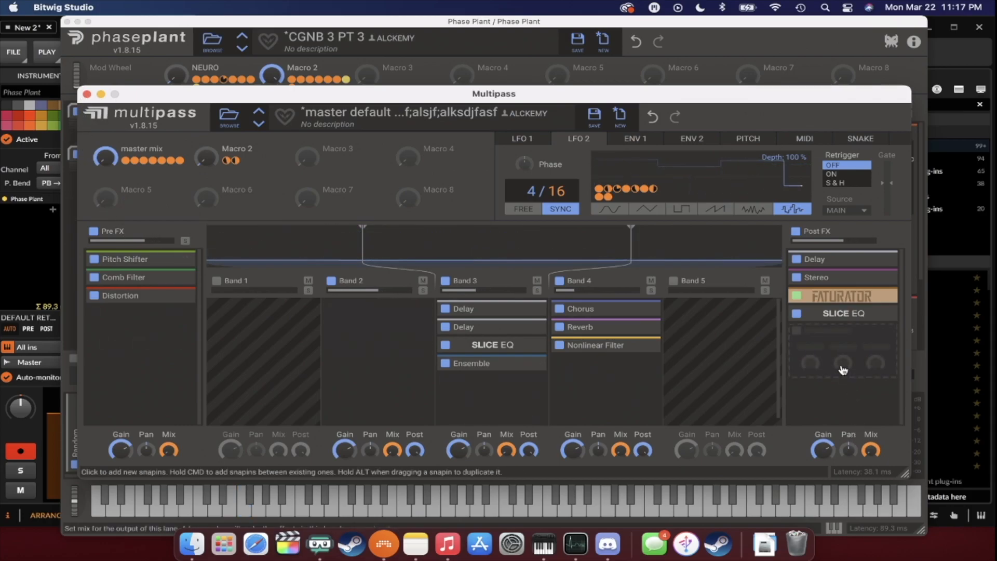
Expand the Post FX Delay, turn on its Ping-Pong, and lower its Feedback.
left_click(837, 349)
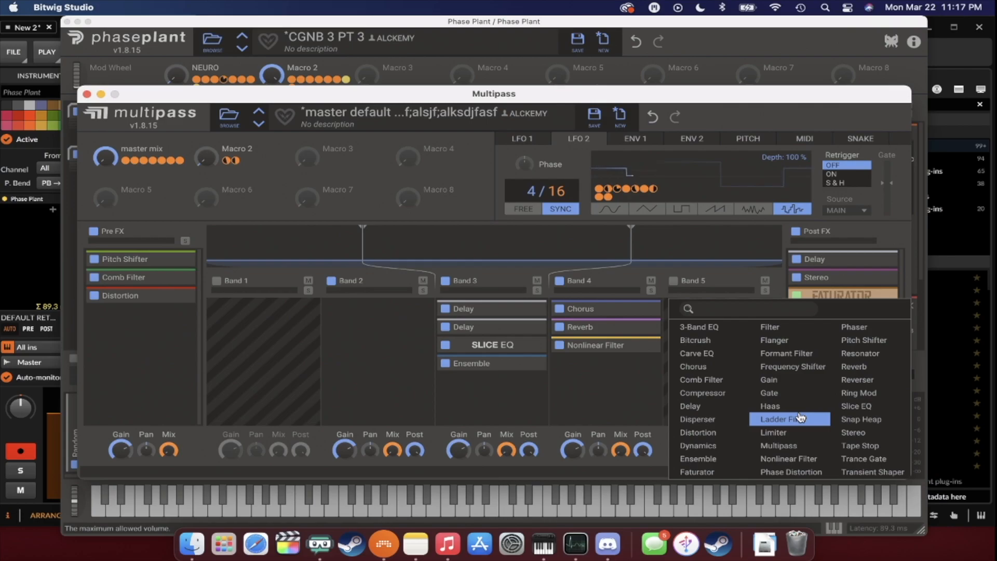
left_click(862, 261)
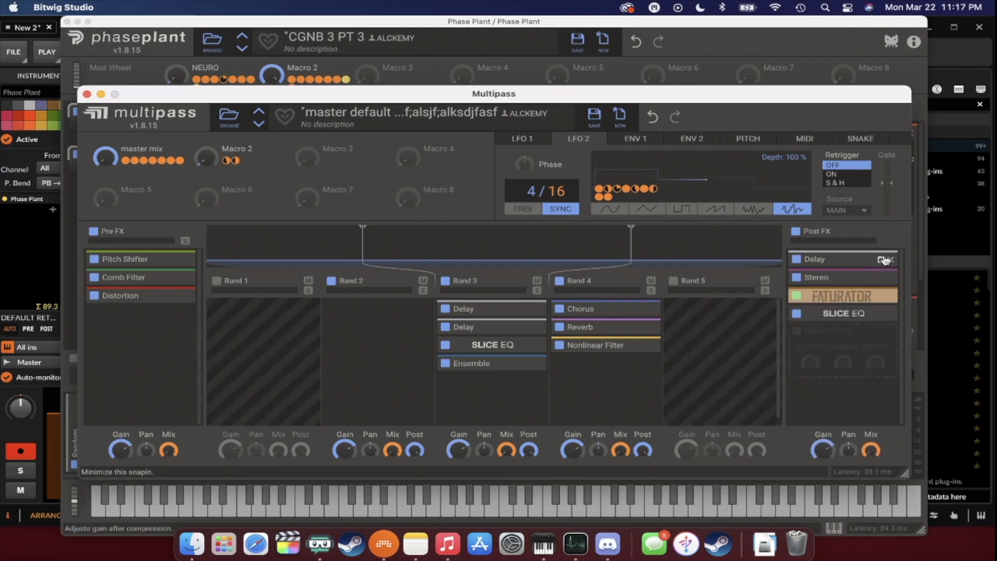
left_click(885, 260)
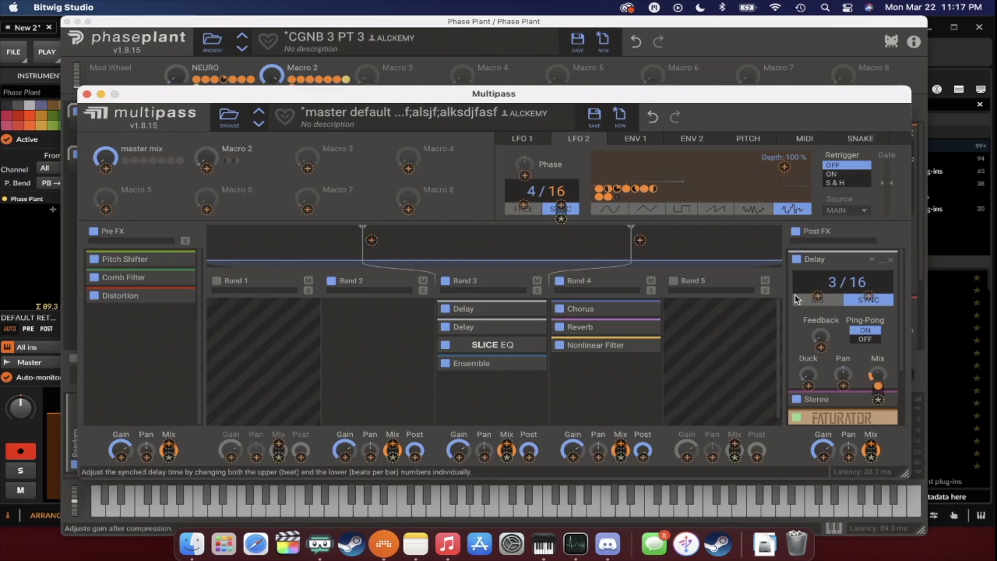
Modulate the Post FX Delay's Feedback with LFO 1 and minimize the Delay.
left_click(533, 141)
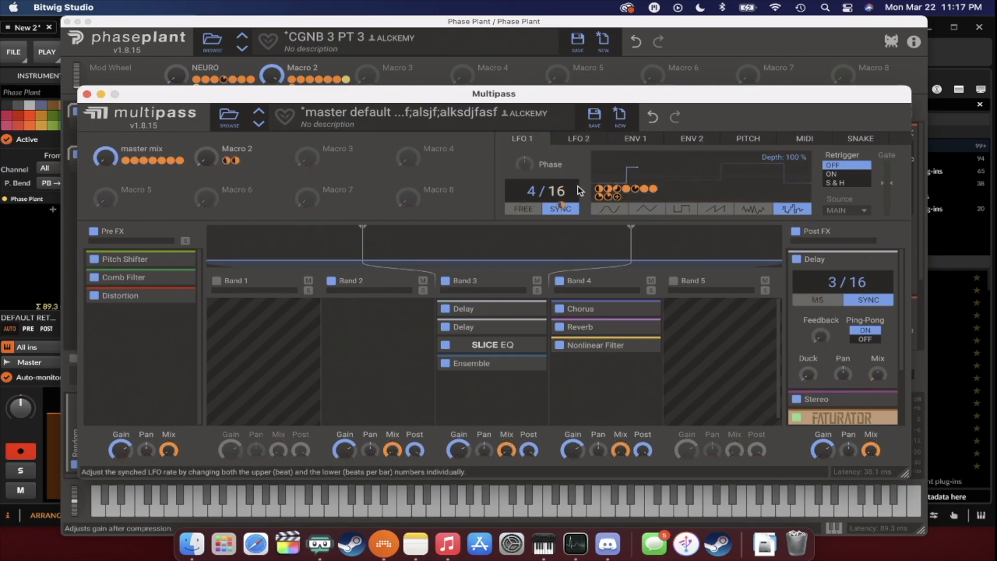
left_click(617, 197)
left_click_drag(820, 347, 820, 317)
left_click(813, 326)
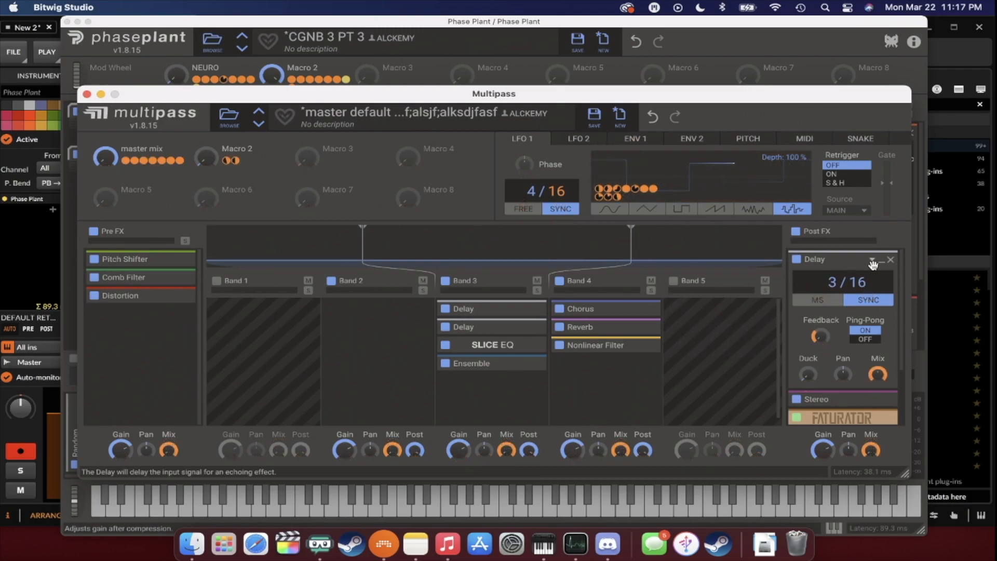
left_click(881, 267)
Add a second Delay below the Slice EQ in Post FX with 0% Feedback and a delay time of 93.9 ms.
left_click(848, 344)
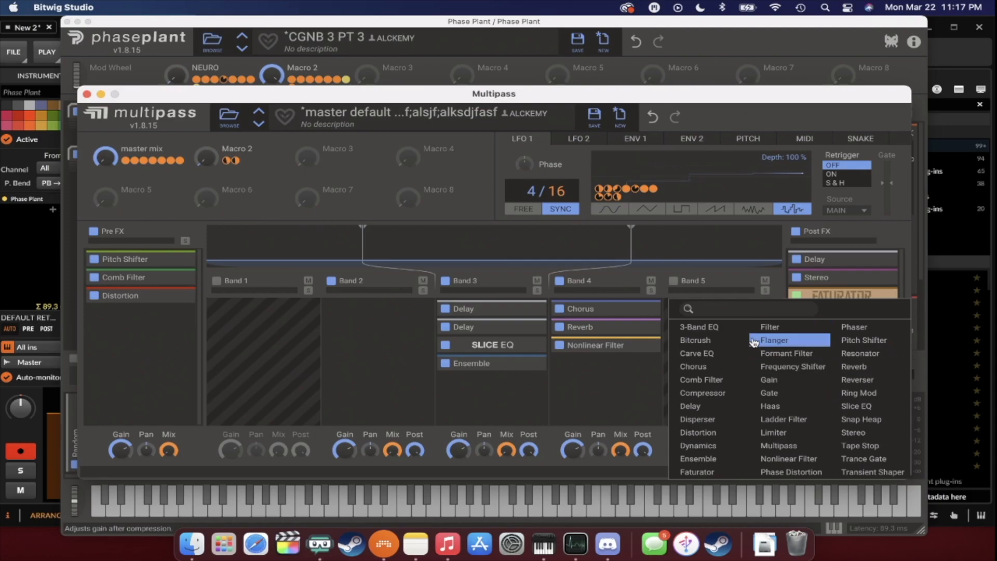
left_click(709, 408)
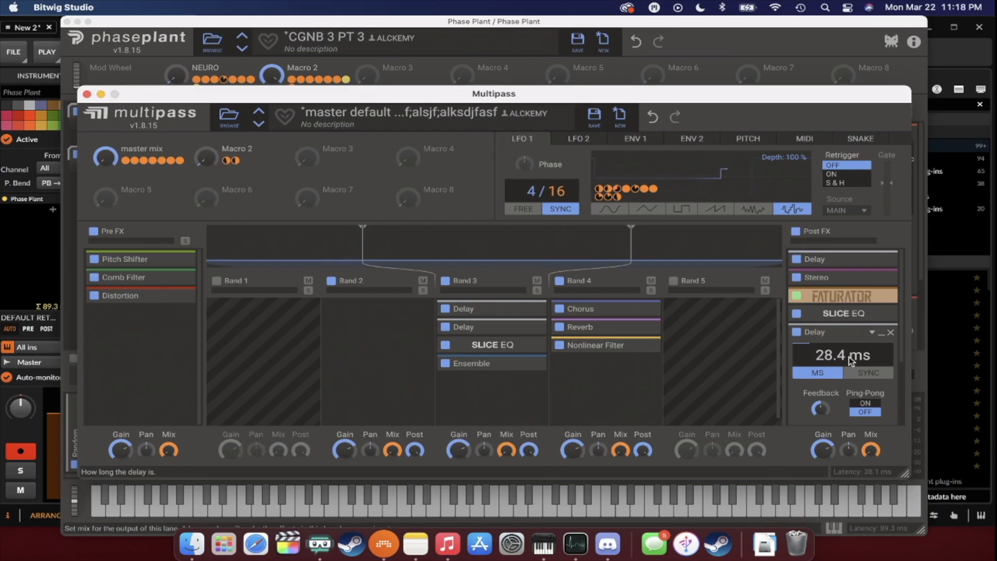
scroll(851, 360, "down", 3)
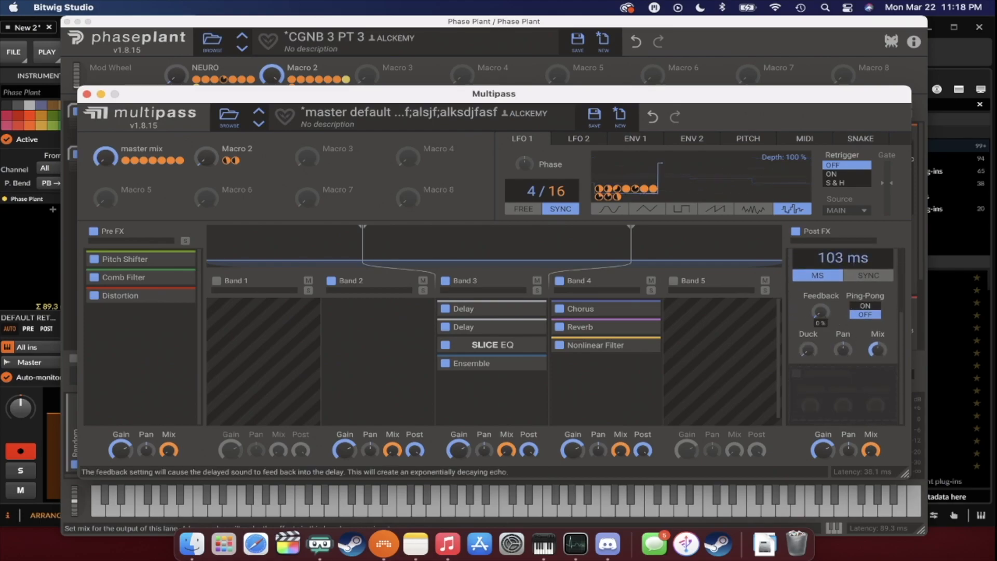
scroll(862, 335, "up", 3)
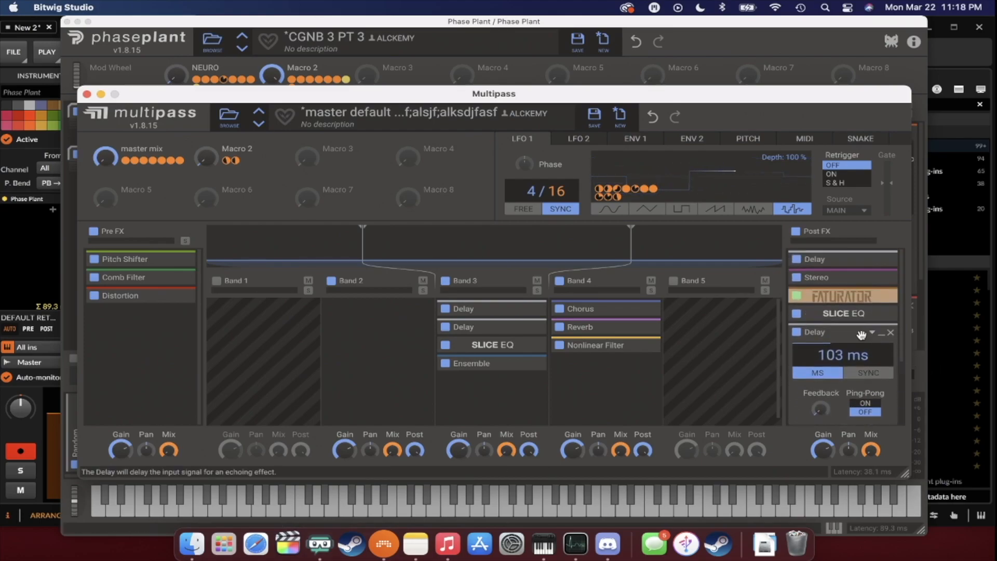
left_click_drag(838, 362, 838, 363)
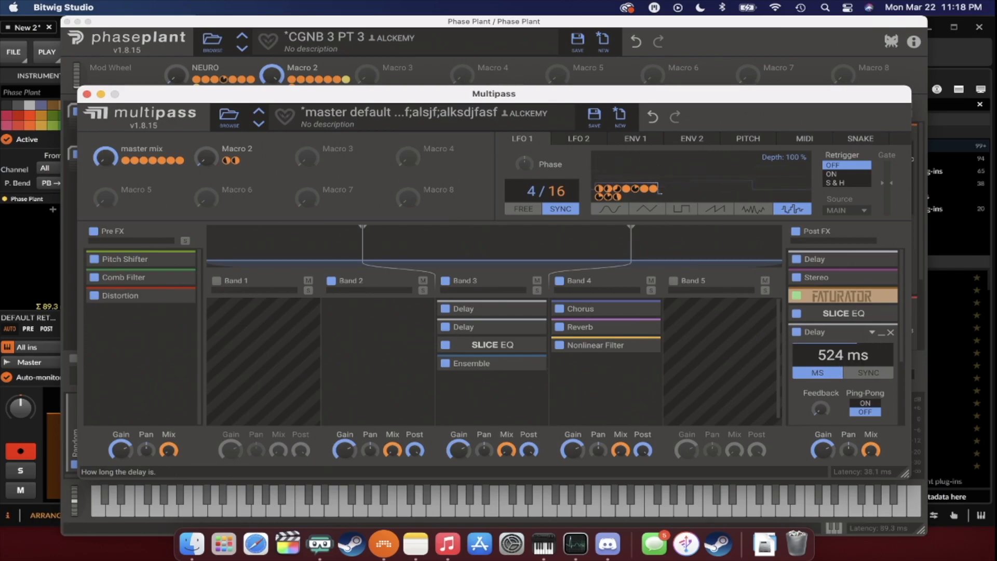
left_click_drag(837, 364, 837, 342)
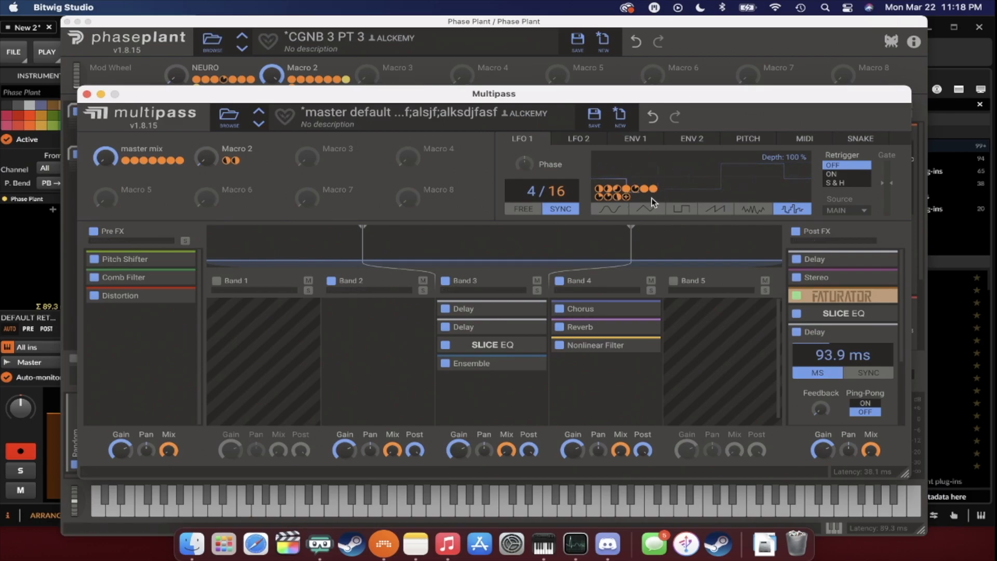
Modulate the last Post FX Delay's time with LFO 1 and its Feedback with LFO 2, and minimize the Delay.
left_click_drag(627, 199, 843, 369)
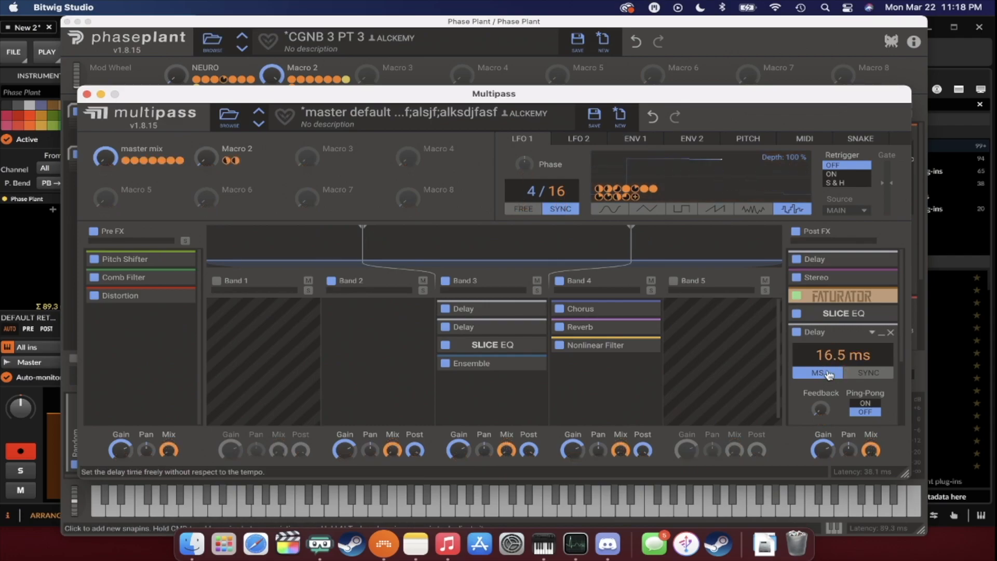
scroll(829, 374, "down", 3)
left_click(577, 138)
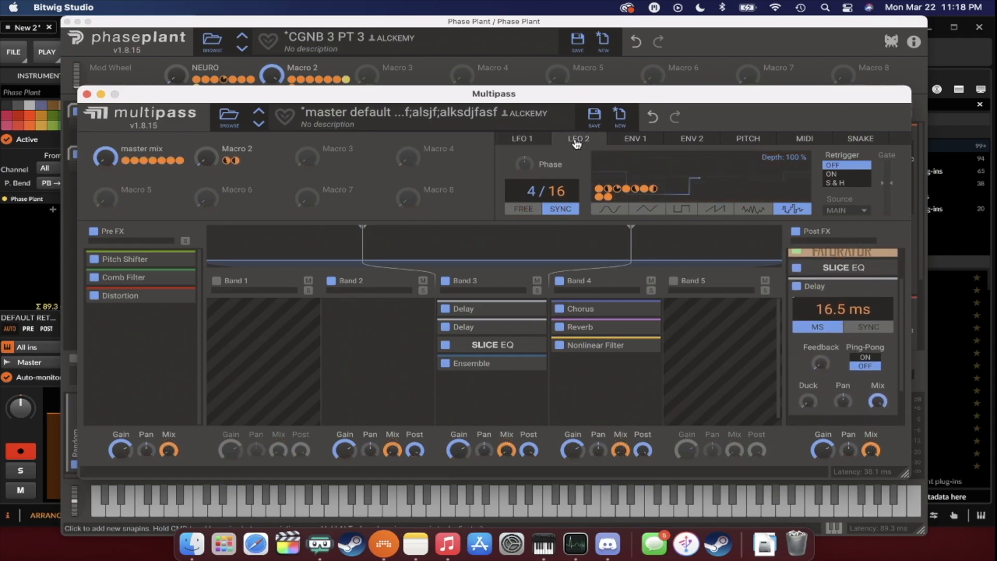
left_click_drag(618, 195, 820, 368)
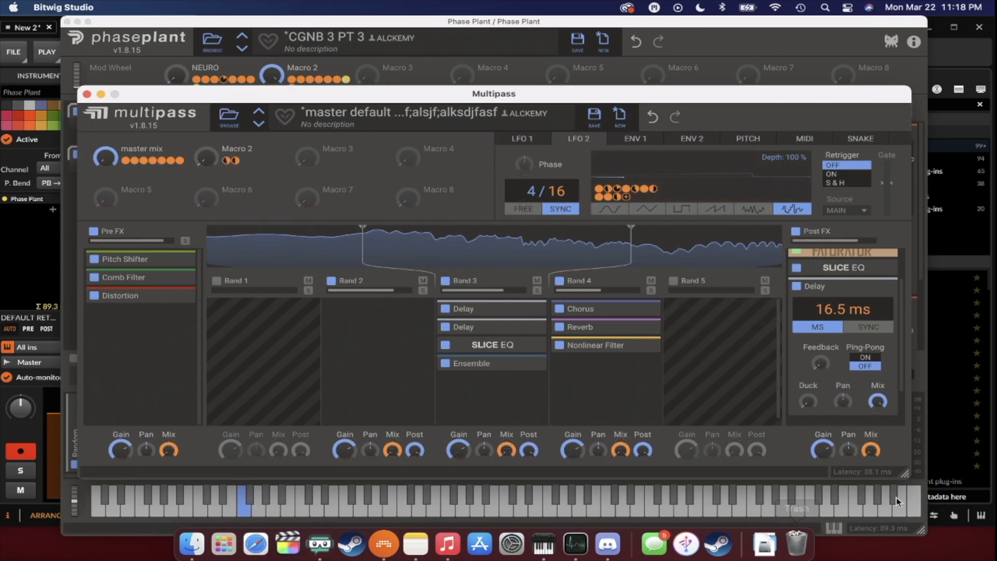
left_click(881, 287)
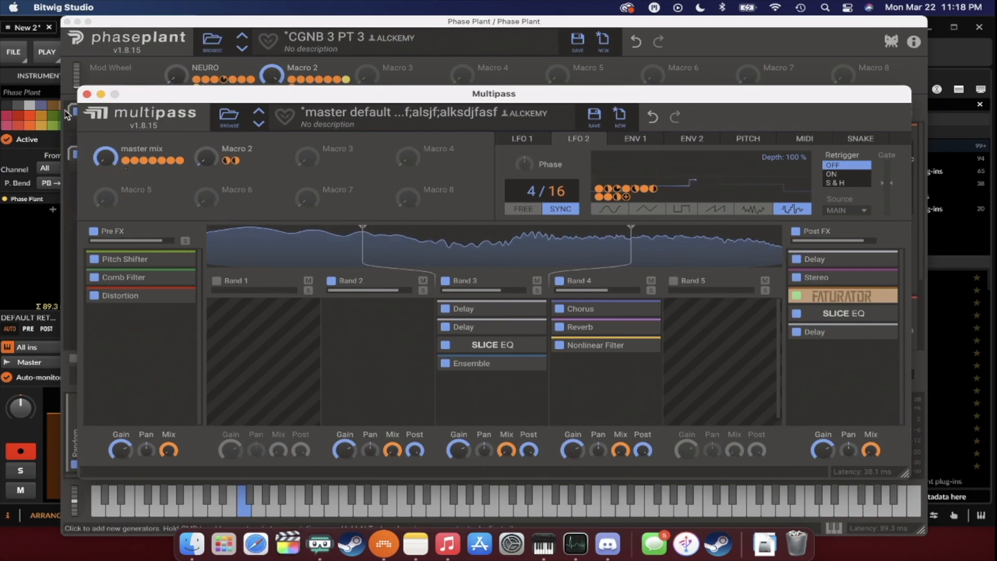
Adjust Macro 2's modulation of the LFO 2 rate denominator to 37%.
mouse_move(207, 157)
left_mouse_down()
mouse_move(207, 89)
mouse_move(206, 160)
left_mouse_up()
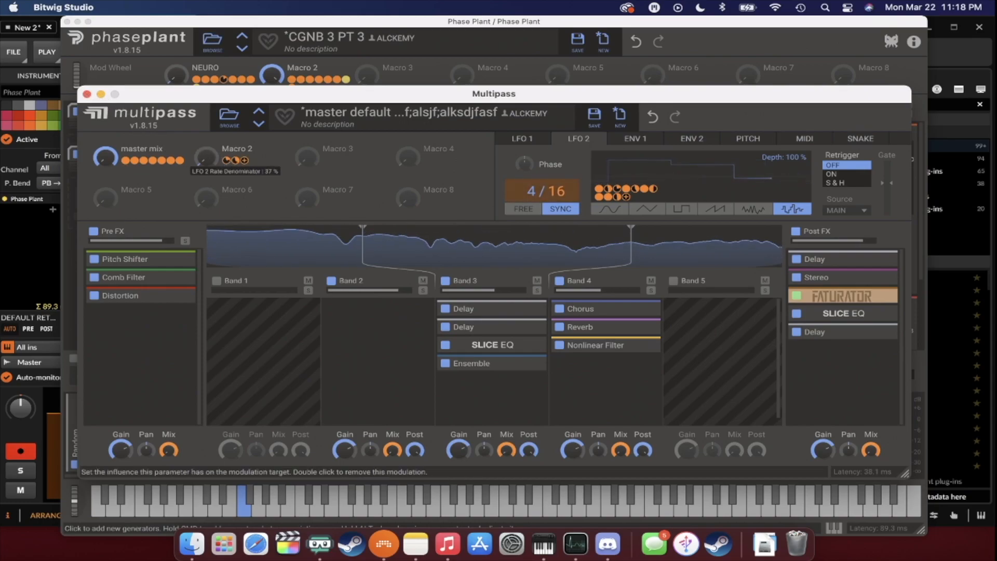
Move the 16.5 ms Delay from the end of Post FX into Band 2, check its settings, and leave it minimized.
left_click_drag(847, 329, 846, 260)
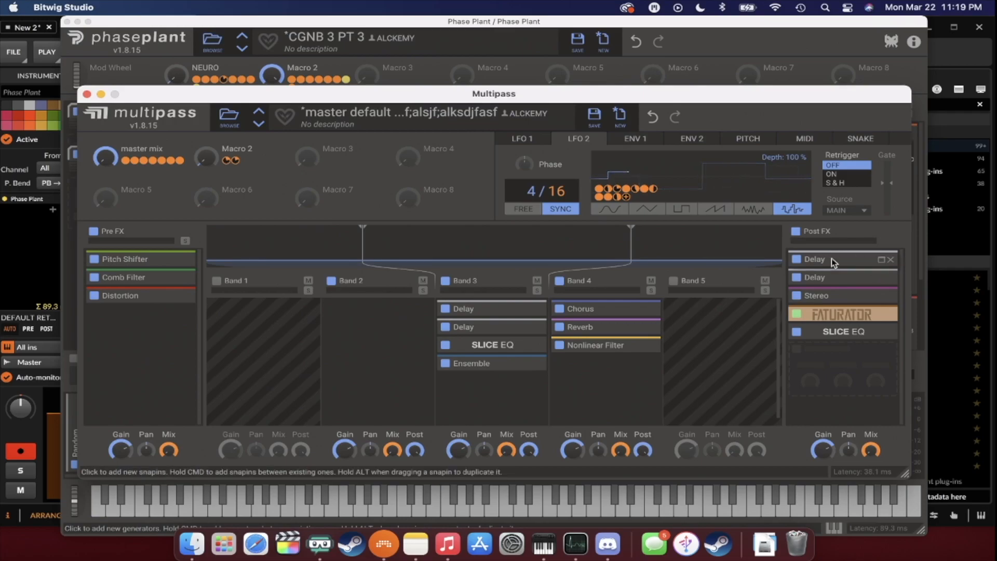
left_click_drag(831, 286, 819, 348)
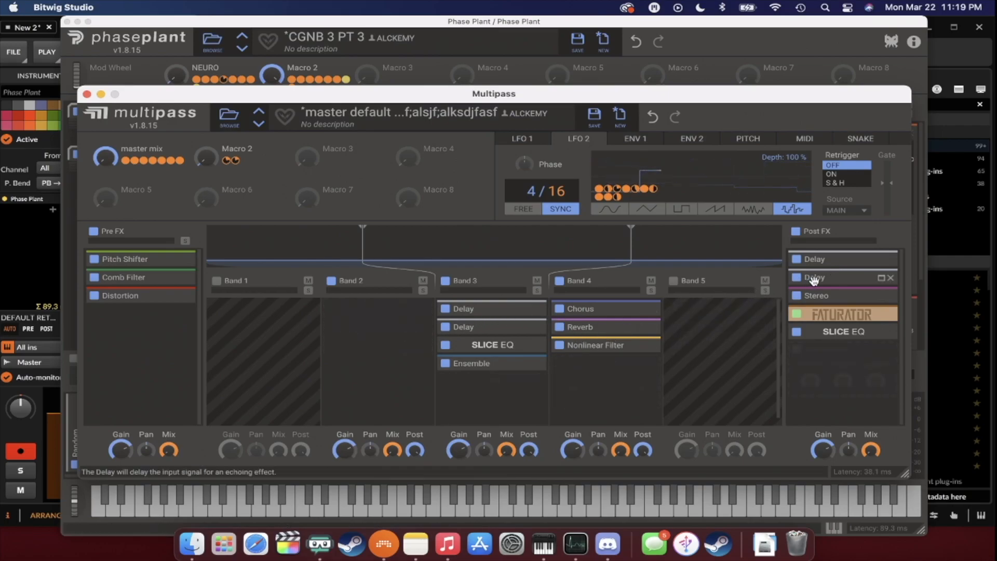
left_click_drag(813, 281, 347, 314)
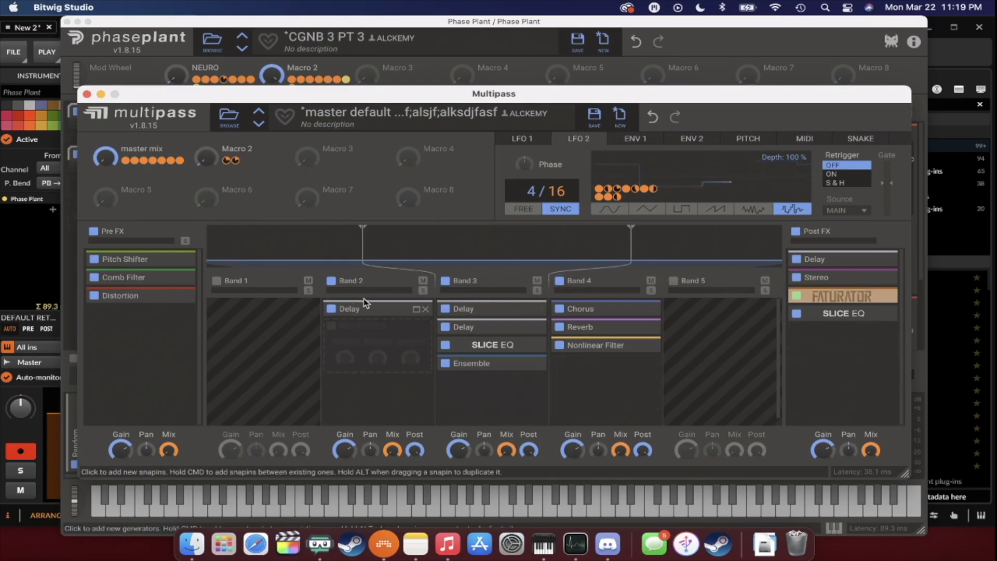
left_click(416, 310)
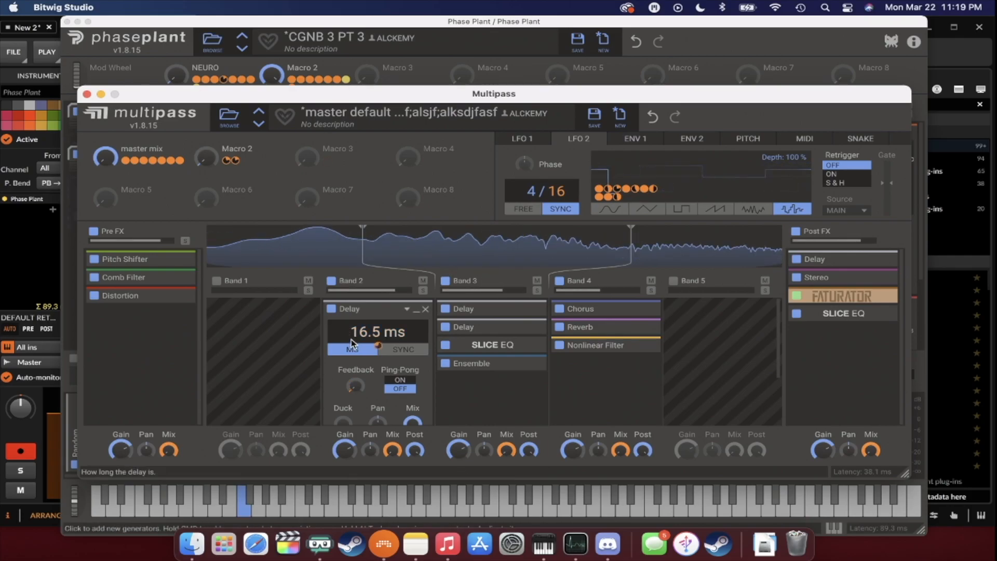
left_click(416, 310)
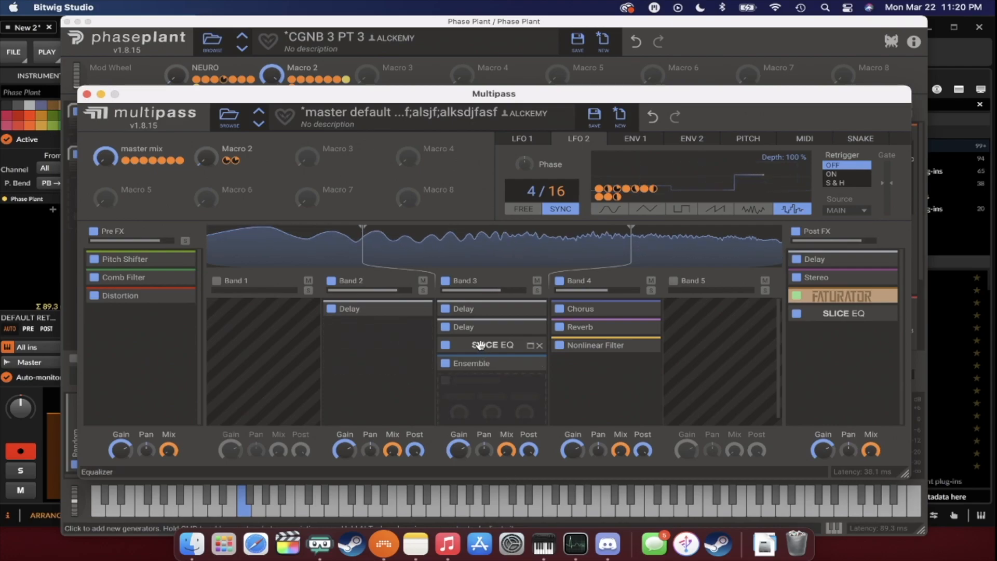
Move the Ensemble to the top of Band 3, try out Macro 2, and close the Multipass editor.
left_click_drag(470, 364, 470, 309)
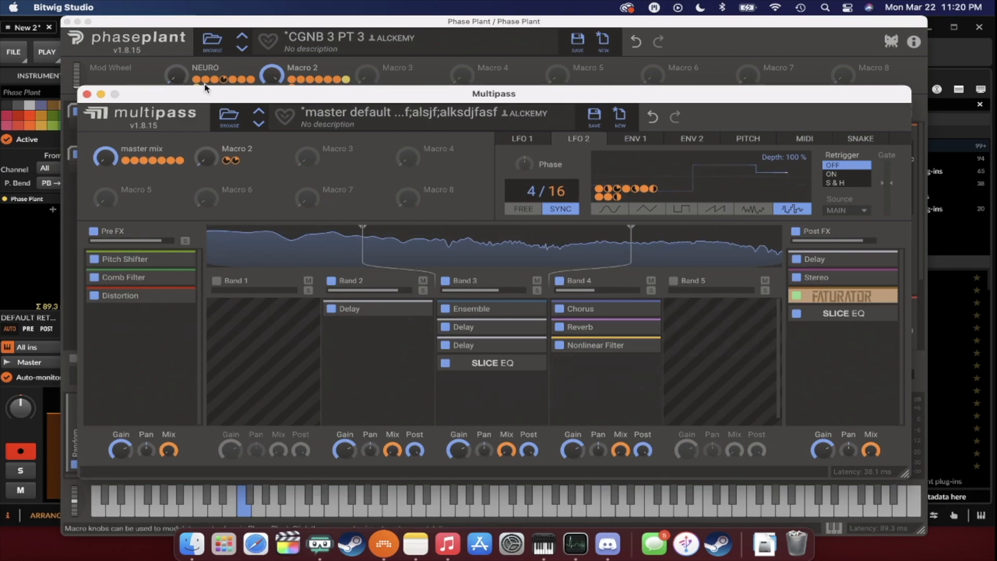
mouse_move(206, 158)
left_mouse_down()
mouse_move(206, 75)
mouse_move(206, 158)
left_mouse_up()
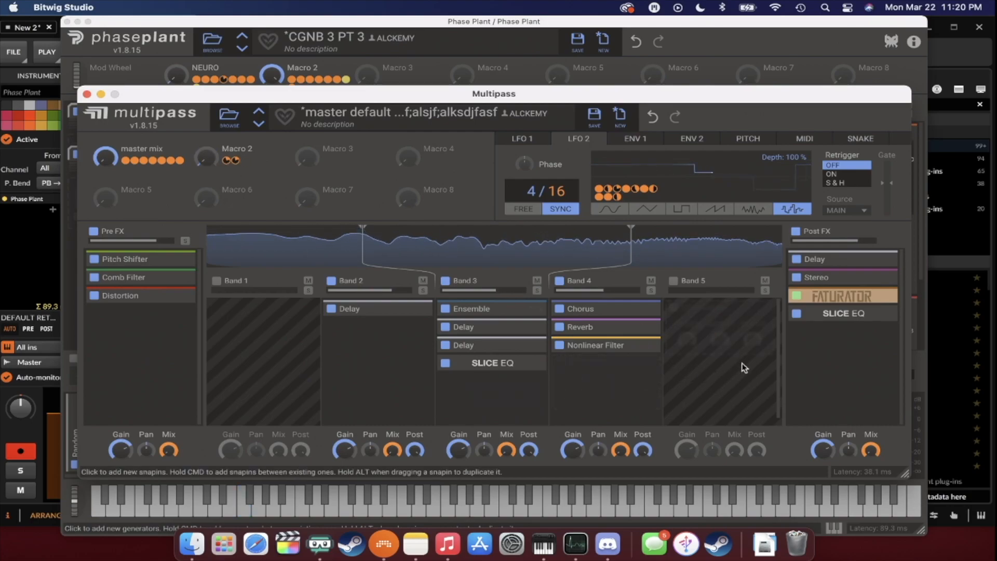
left_click(87, 94)
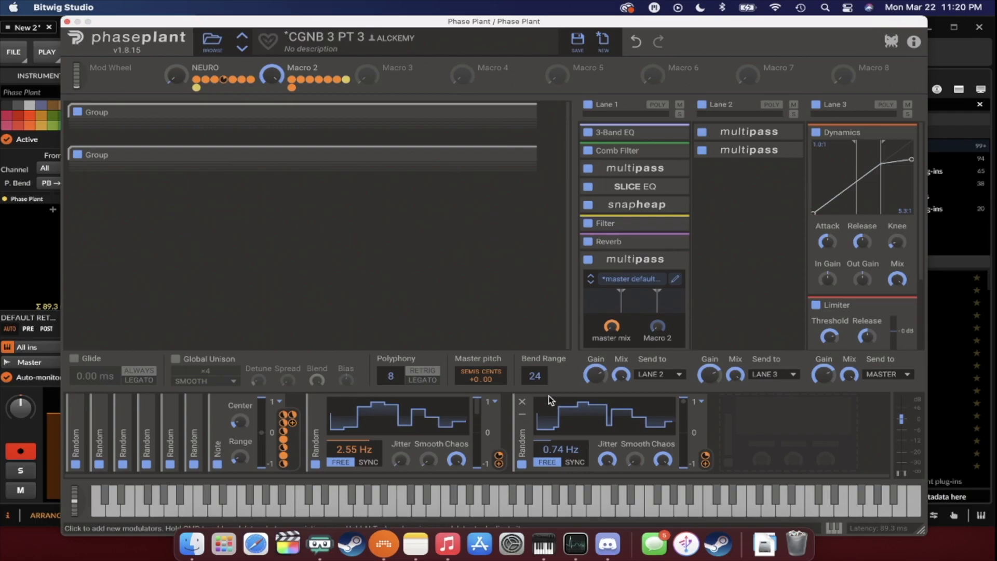
Modulate the Multipass's Macro 2 with the 0.74 Hz Random modulator and rename Phase Plant's Macro 2 as generator.
left_click_drag(705, 468, 678, 337)
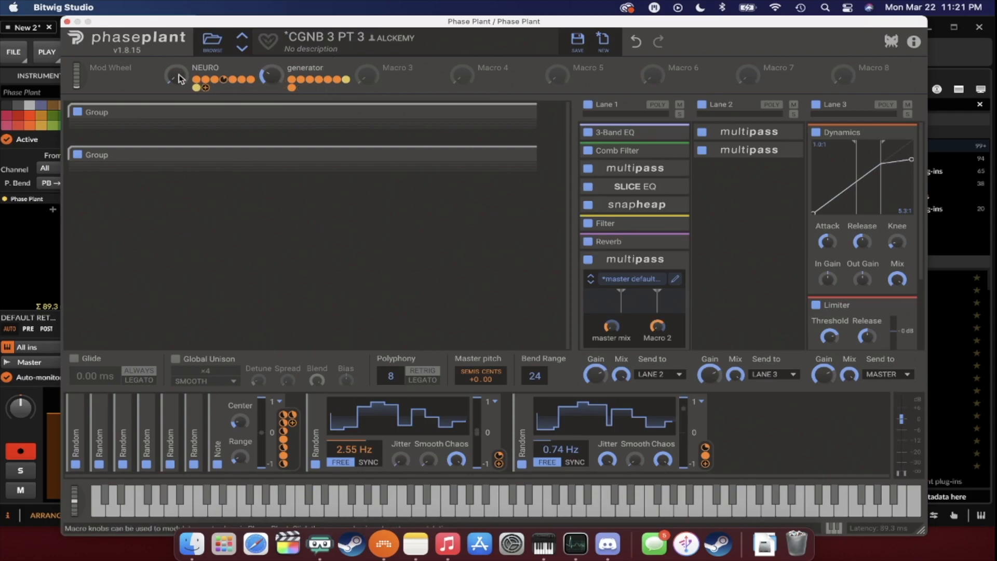
Try different amounts on the NEURO and generator macros, ending with generator at 33%.
left_click_drag(272, 80, 271, 36)
left_click_drag(177, 82, 177, 31)
left_click_drag(177, 75, 219, 117)
left_click_drag(177, 75, 274, 26)
mouse_move(176, 75)
left_mouse_down()
mouse_move(176, 10)
mouse_move(177, 65)
left_mouse_up()
left_click_drag(266, 82, 267, 112)
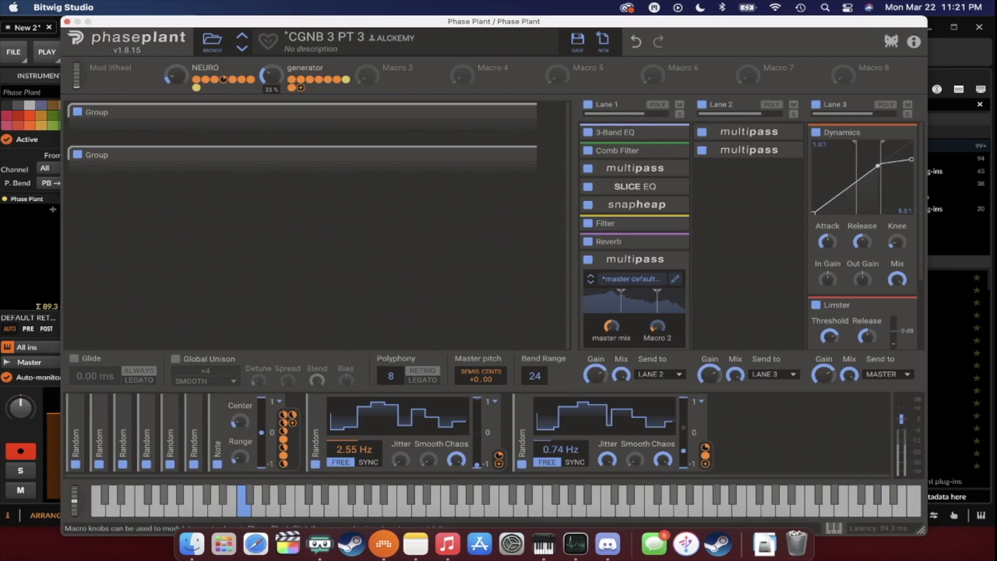
In the Lane 1 Multipass, move Band 4's Reverb to the top of Post FX and its Nonlinear Filter to the end of Band 3.
left_click(671, 282)
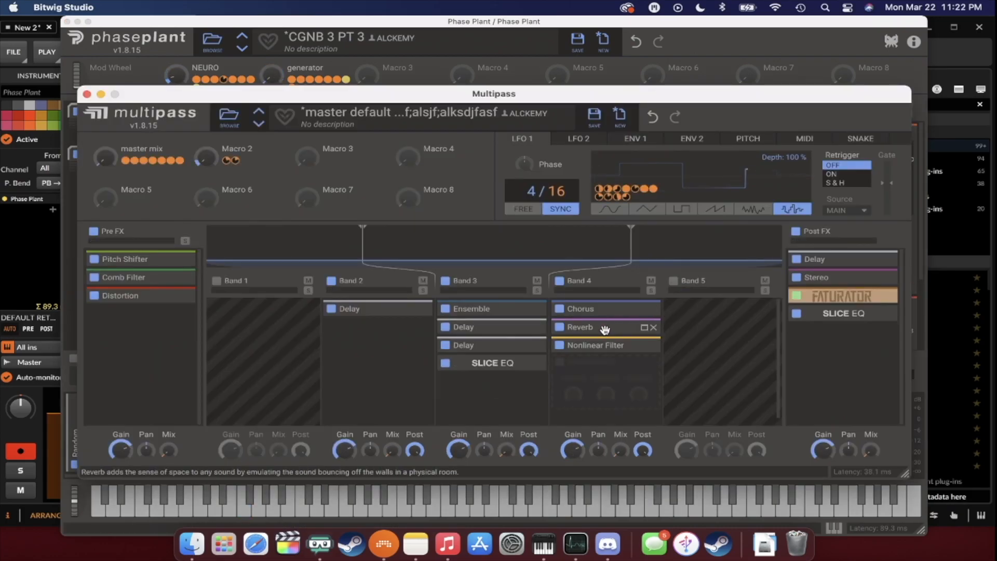
left_click_drag(605, 328, 840, 264)
left_click_drag(597, 329, 478, 383)
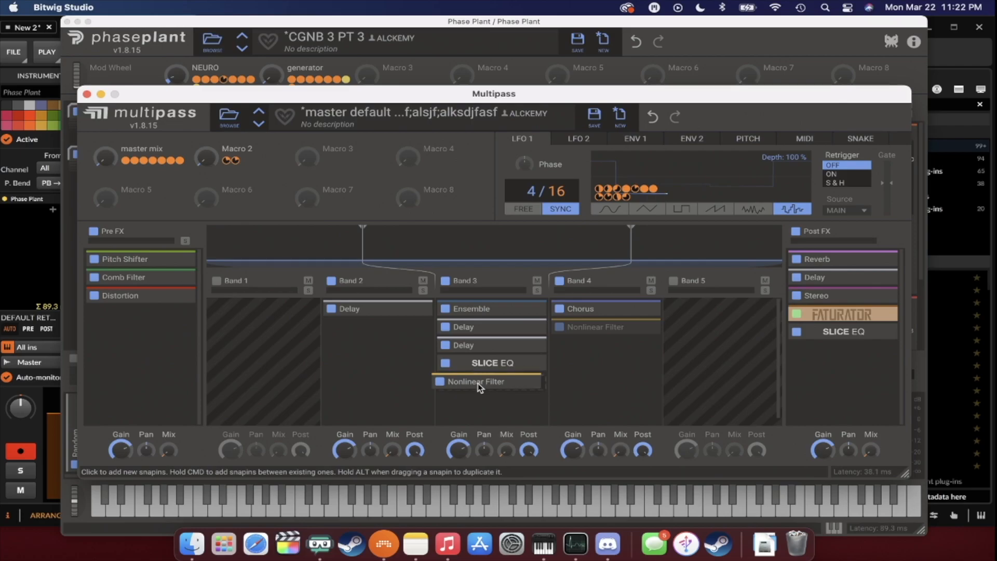
Move Band 4's Chorus between the two Delays in Band 3 and the Post FX Faturator into Band 4.
left_click_drag(576, 309, 480, 358)
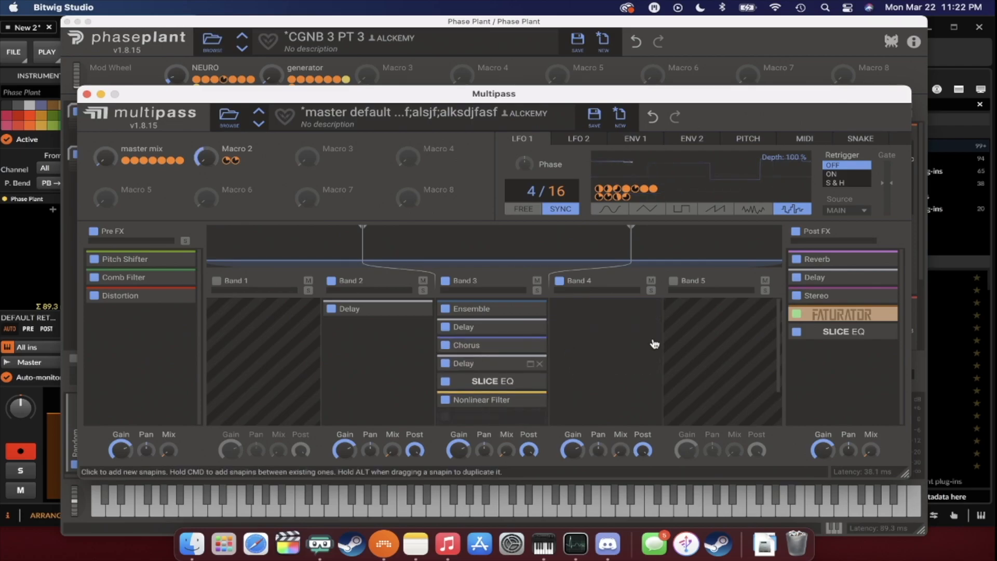
left_click_drag(842, 317, 615, 323)
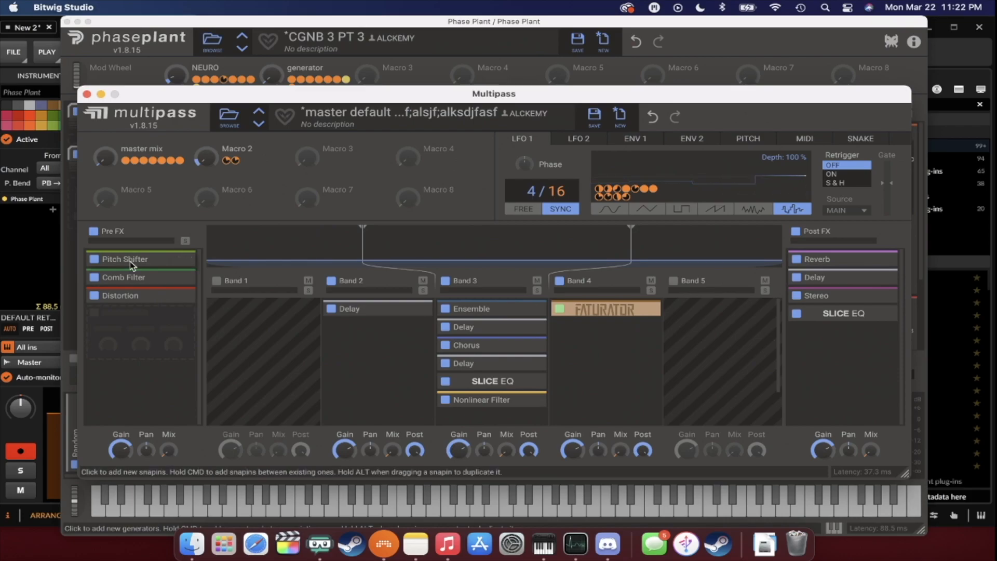
Turn the generator macro up to maximum and check the Multipass while playing, leaving its editor closed.
left_click_drag(272, 76, 312, 44)
left_click(675, 280)
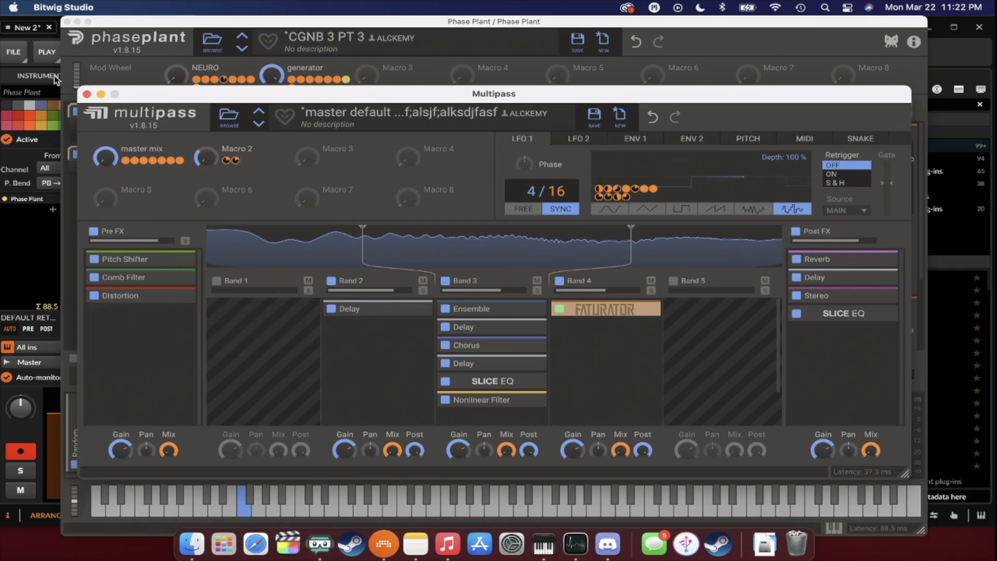
left_click(87, 94)
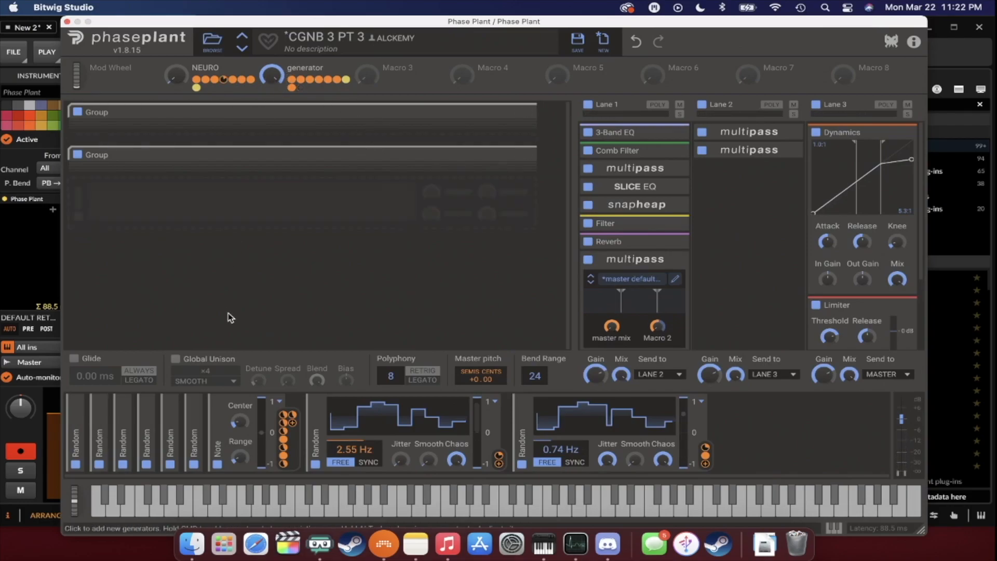
Reopen the Multipass and move Band 3's Slice EQ above its last Delay and the Nonlinear Filter to the end of Pre FX.
left_click(676, 281)
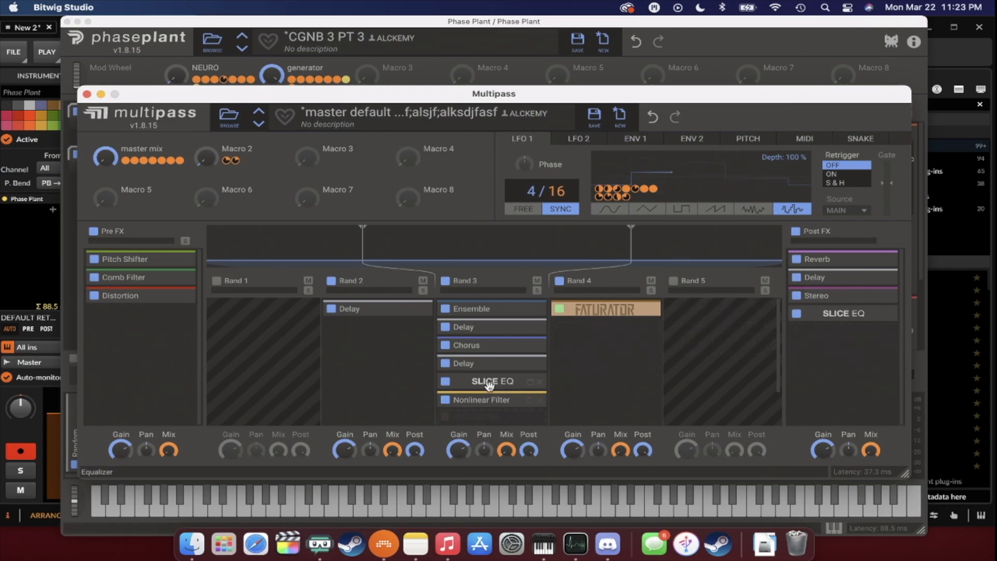
left_click_drag(490, 382, 492, 364)
left_click_drag(494, 406, 141, 314)
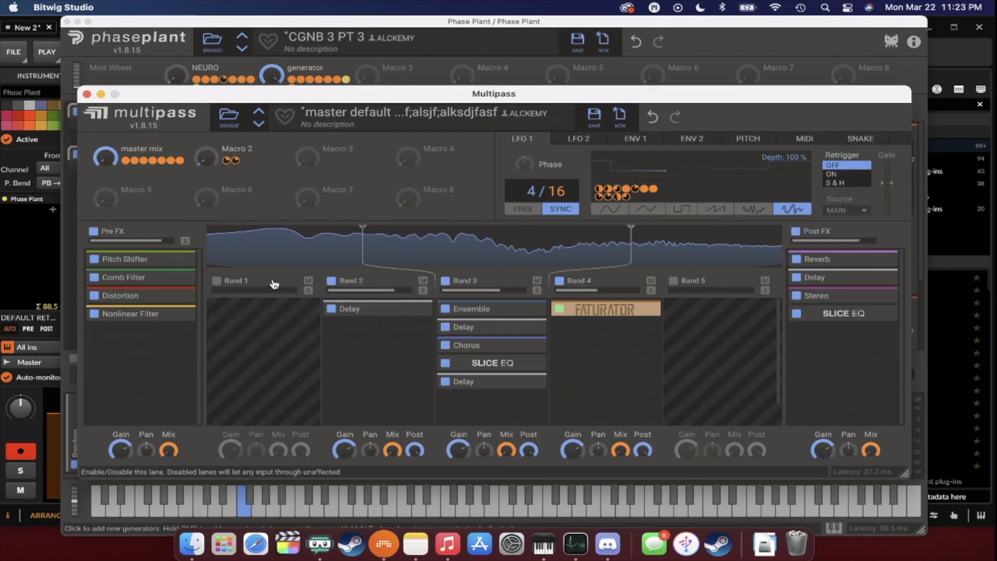
Move the Nonlinear Filter from Pre FX to the top of Post FX, expand it, and fine-tune one of its settings.
left_click_drag(111, 309, 829, 257)
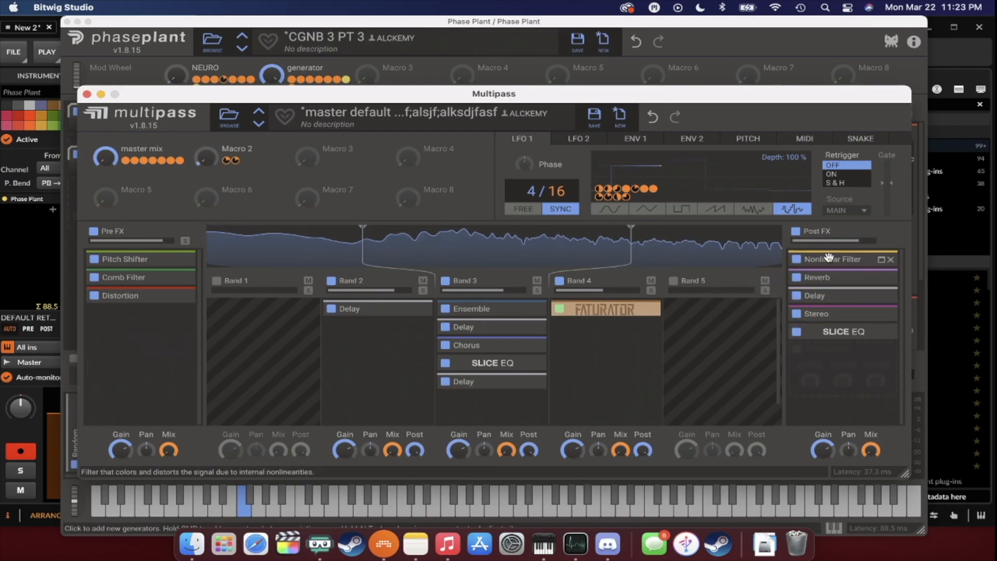
left_click(882, 259)
mouse_move(818, 352)
left_mouse_down()
mouse_move(818, 368)
mouse_move(818, 335)
left_mouse_up()
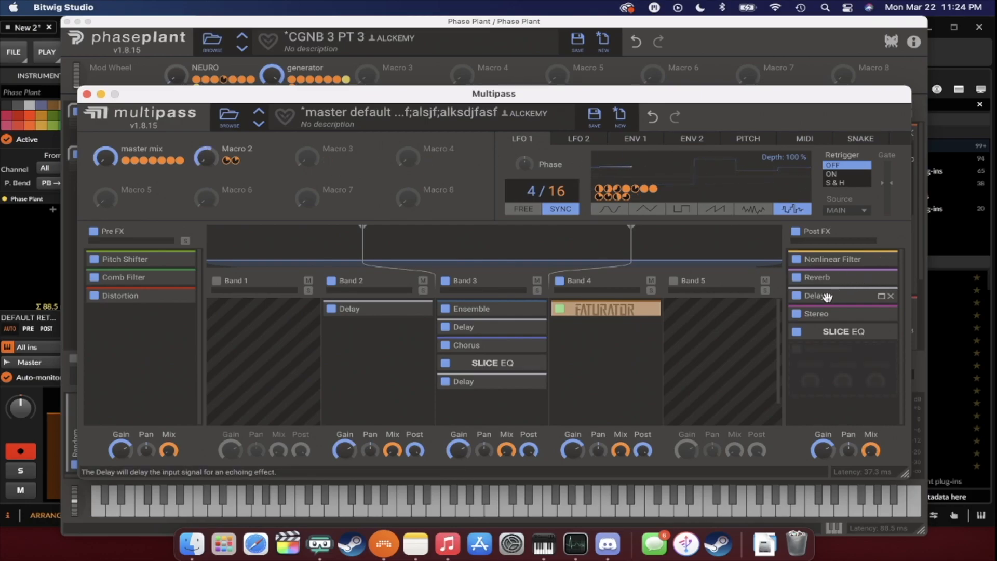
Expand the Post FX Delay and modulate its synced delay time with LFO 2 at -39%.
left_click(882, 296)
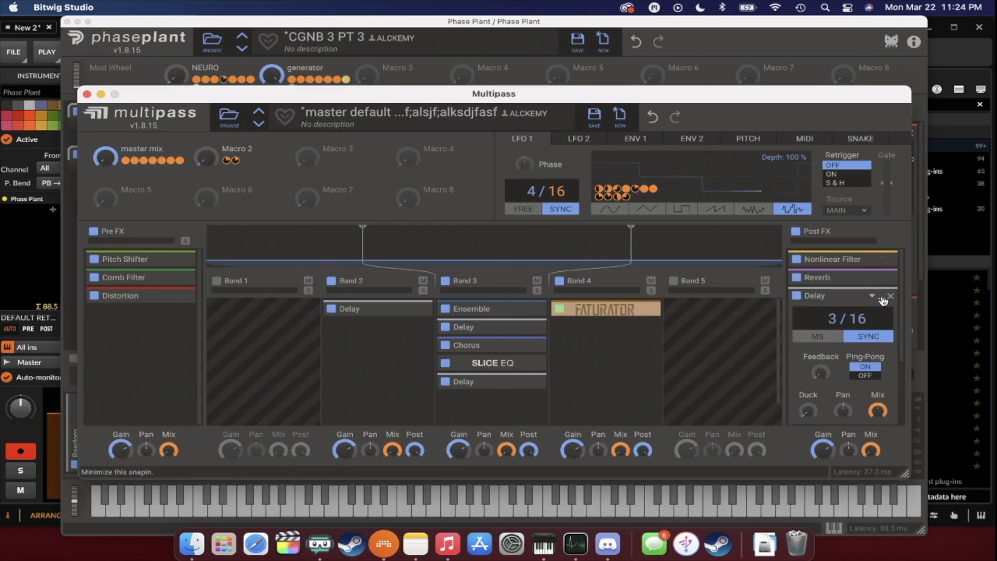
left_click(626, 196)
left_click_drag(818, 333, 818, 332)
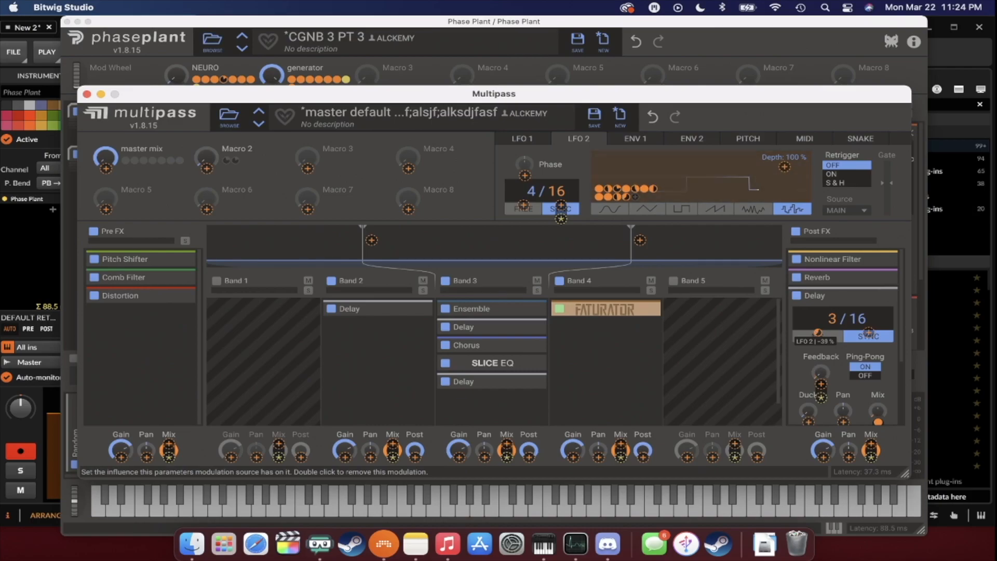
left_click(604, 168)
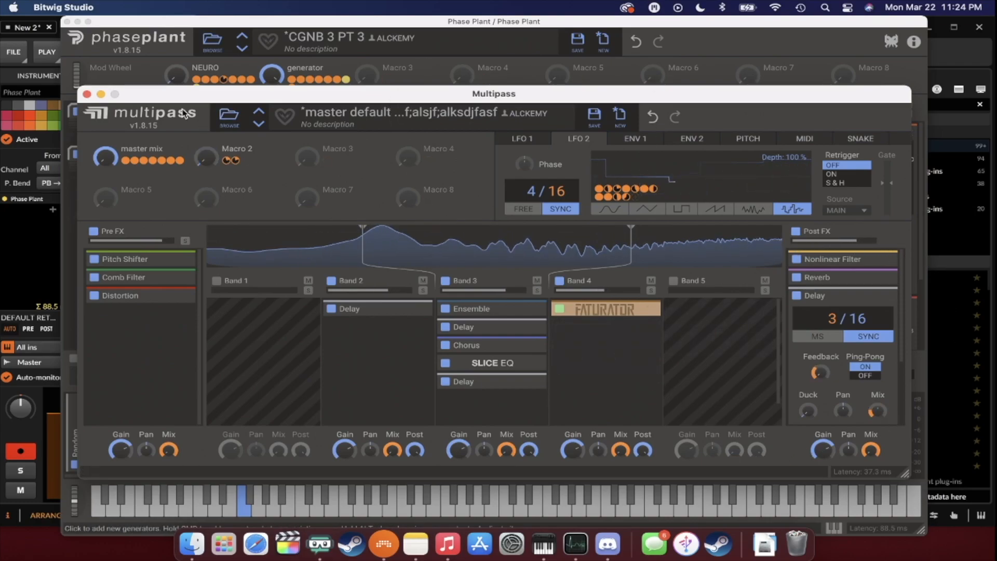
Close the Multipass editor, turn the NEURO macro up fully, and lower the generator macro to 88%.
left_click(87, 95)
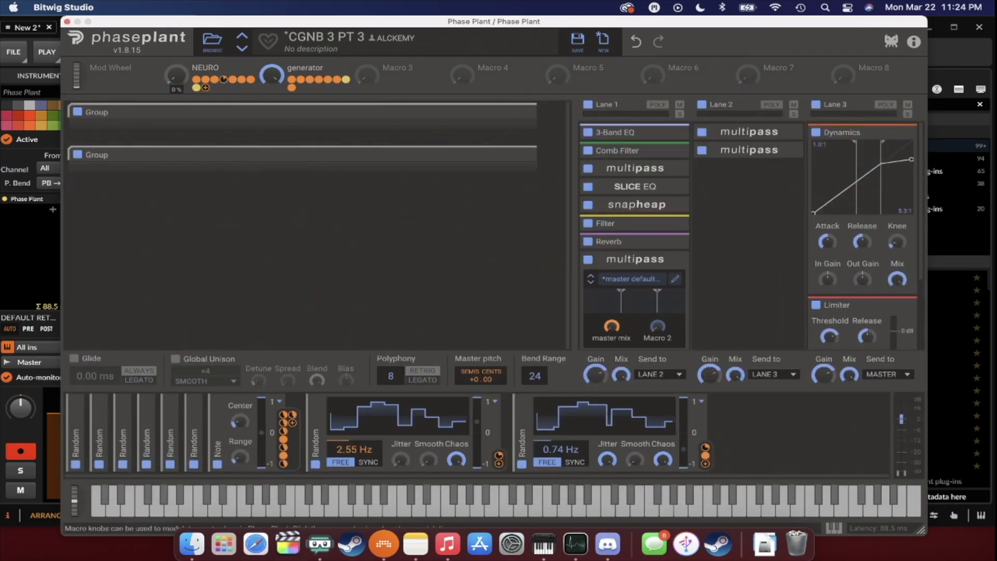
left_click_drag(273, 75, 273, 86)
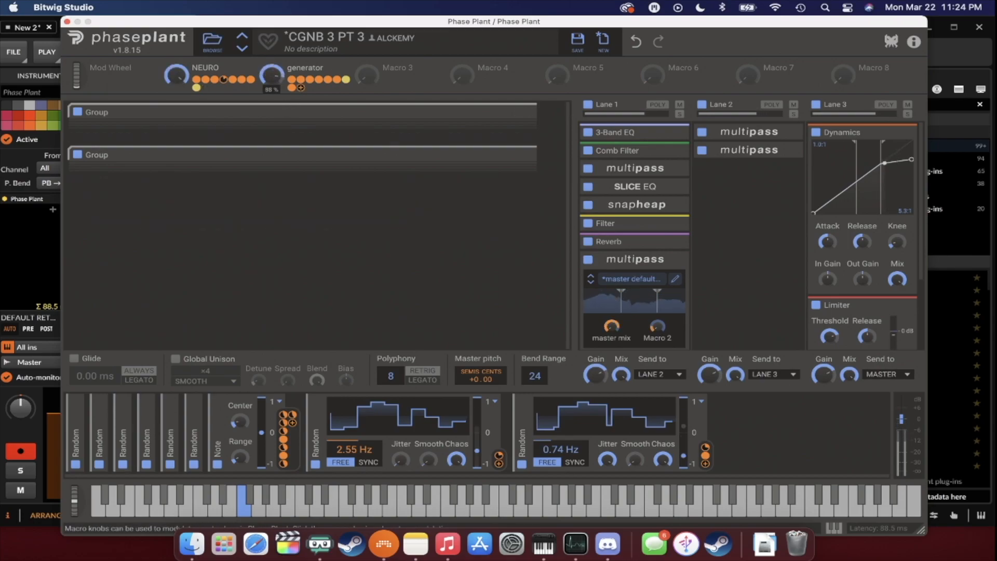
Reopen the Multipass, reduce the modulation on the Post FX Delay's Mix, and set its delay time to 1/16.
left_click(675, 279)
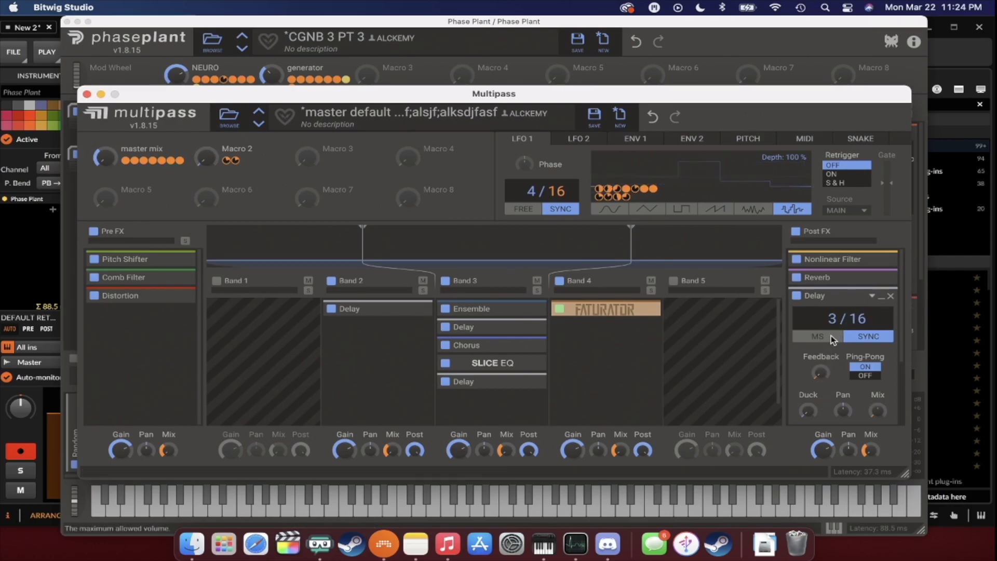
mouse_move(878, 421)
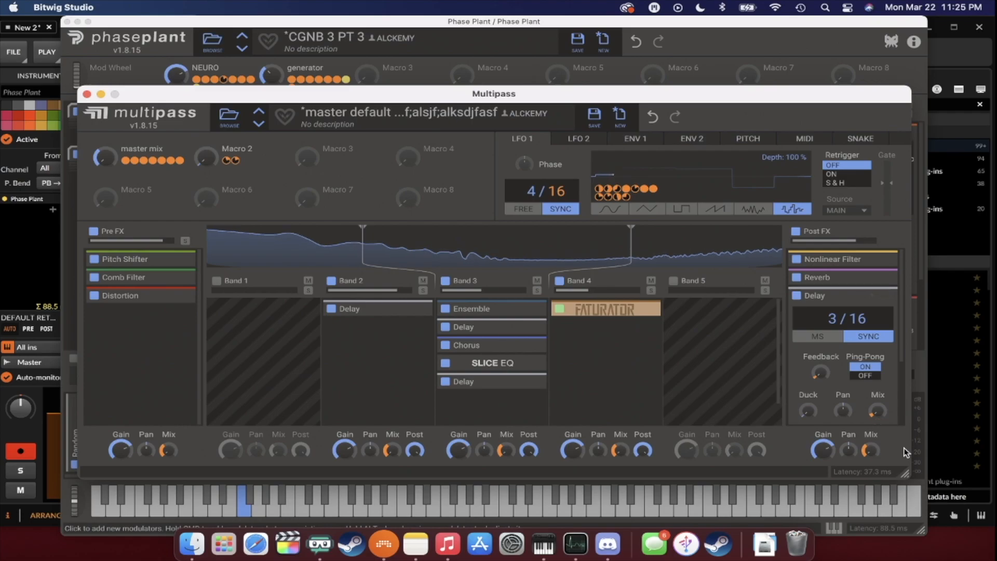
left_click_drag(878, 421, 879, 431)
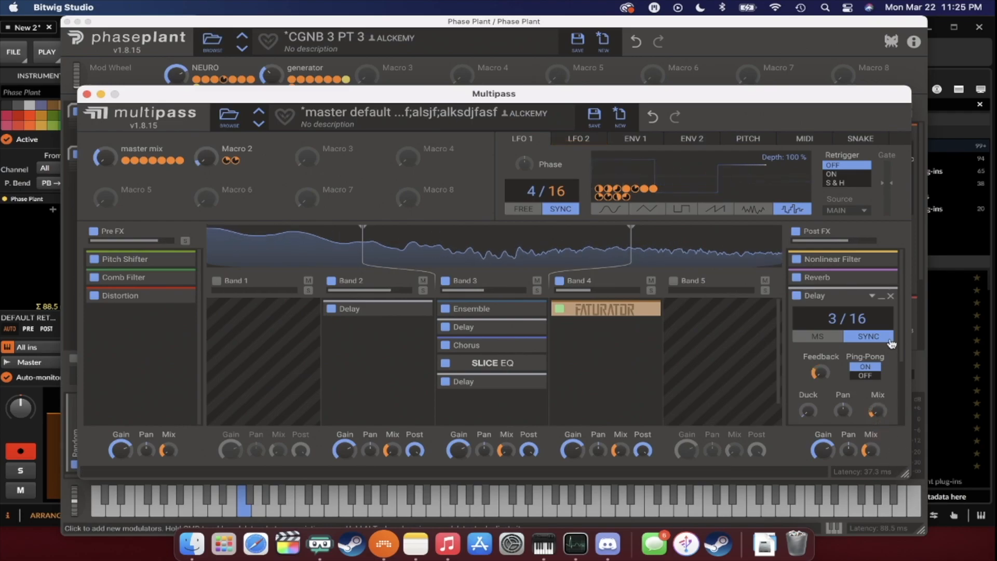
left_click_drag(833, 319, 834, 478)
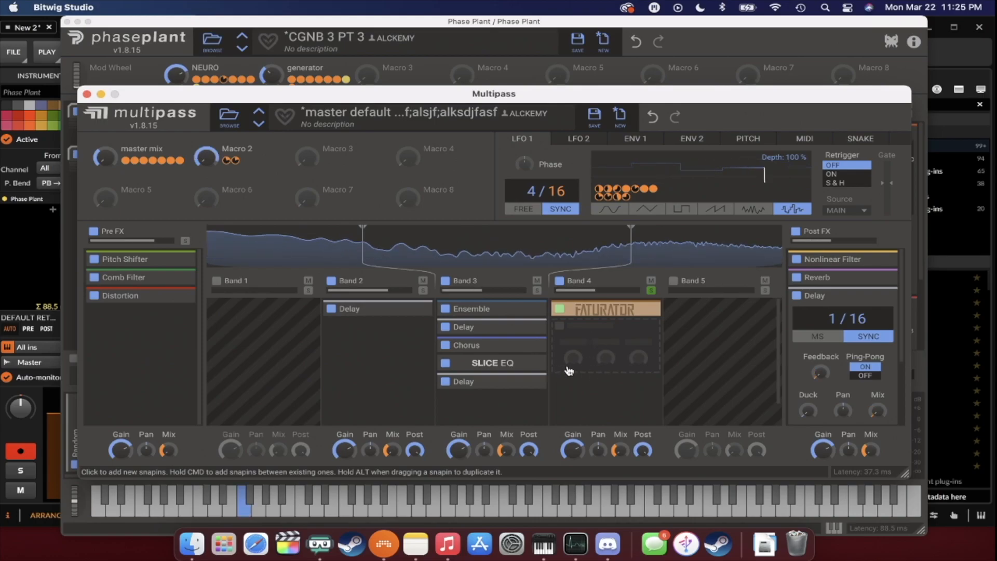
Add a Disperser below the Faturator in Band 4 and modulate its frequency with LFO 1.
left_click(574, 363)
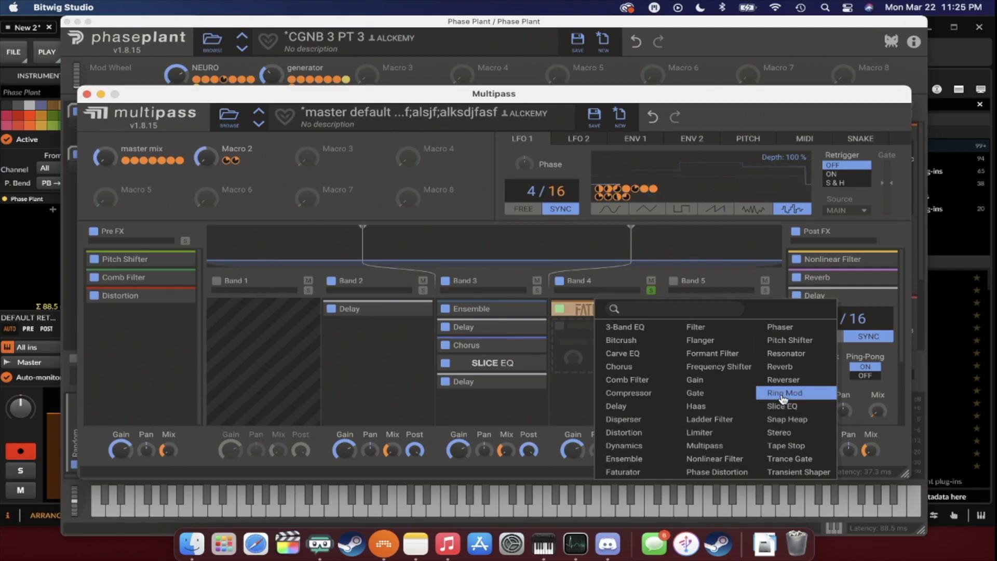
left_click(623, 419)
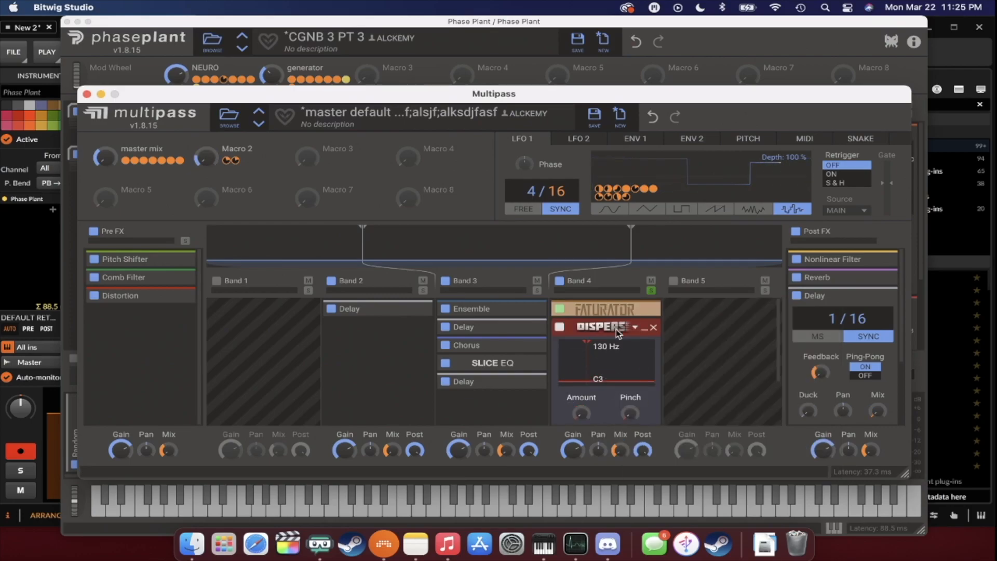
left_click_drag(635, 198, 606, 394)
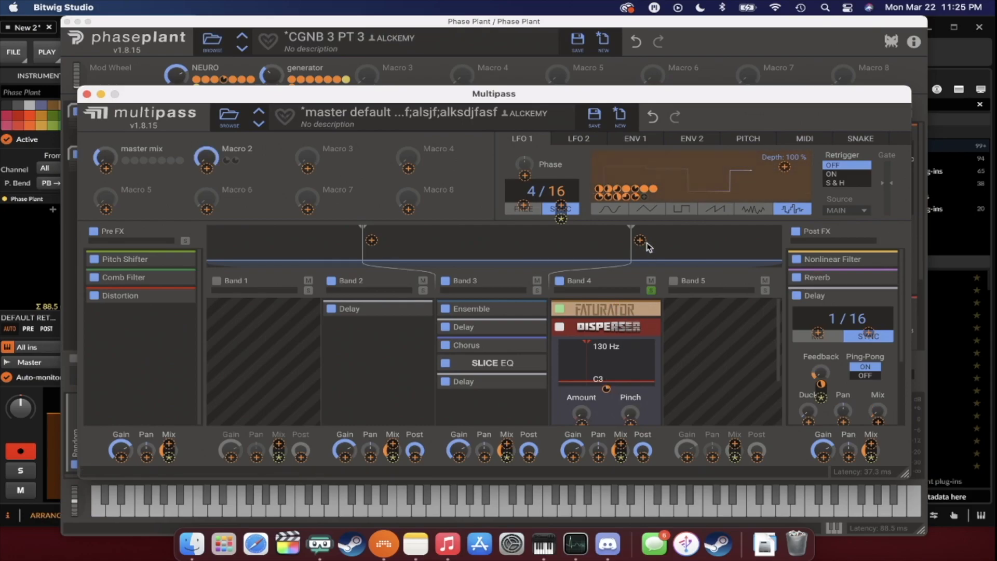
Modulate the Disperser's Amount and Pinch with LFO 2, and collapse the Disperser.
left_click(626, 198)
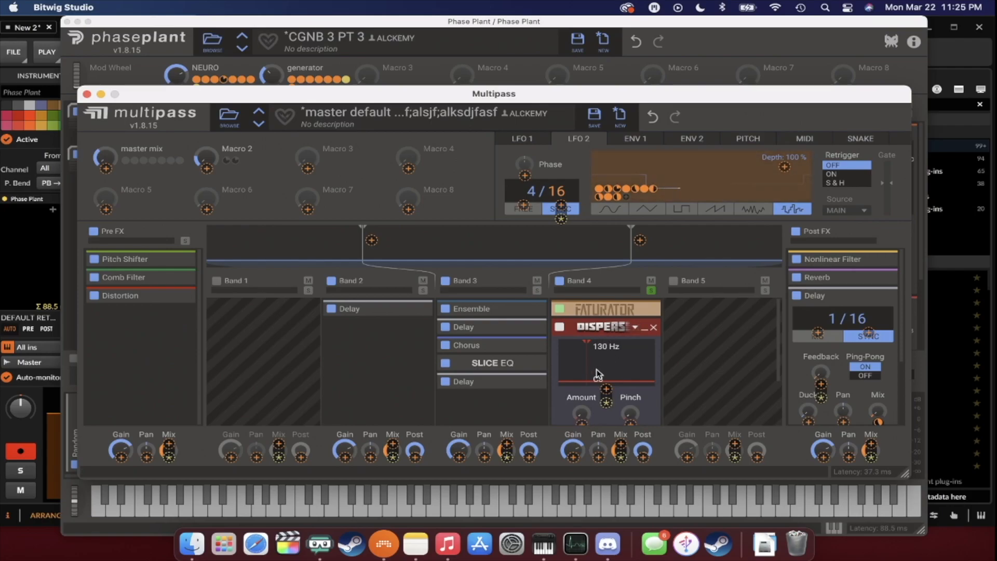
left_click(580, 397)
scroll(581, 396, "down", 1)
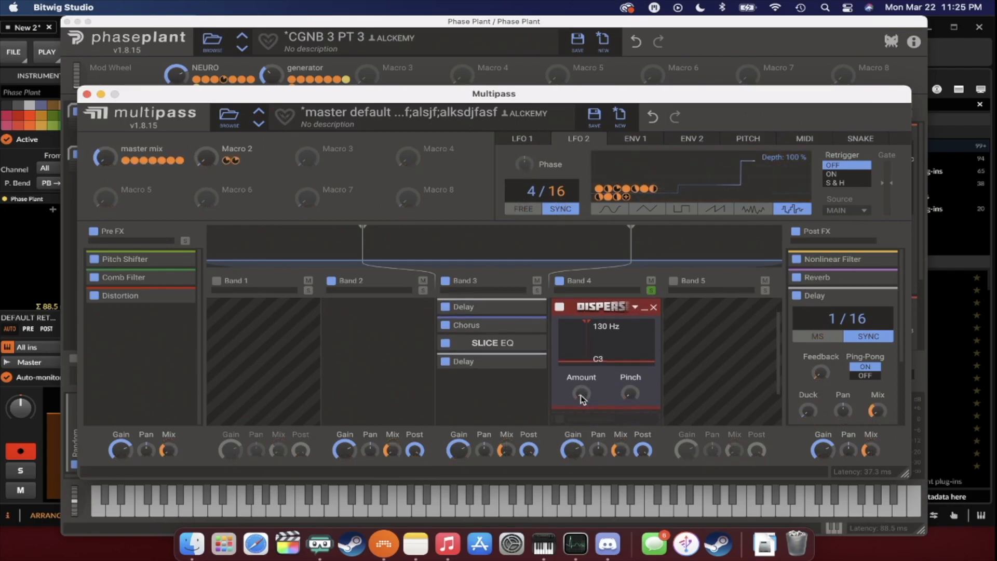
scroll(581, 395, "down", 1)
left_click(628, 200)
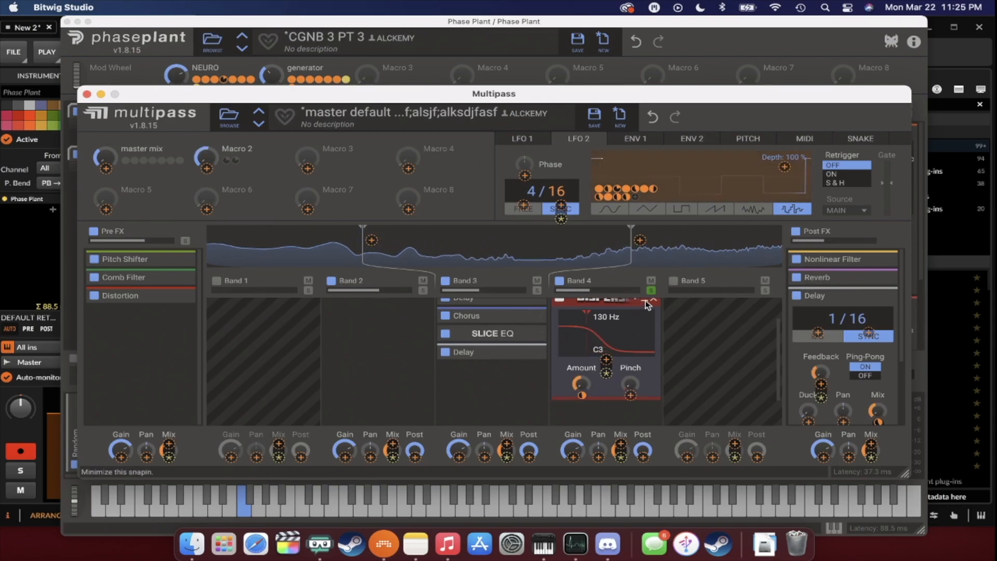
scroll(634, 337, "up", 2)
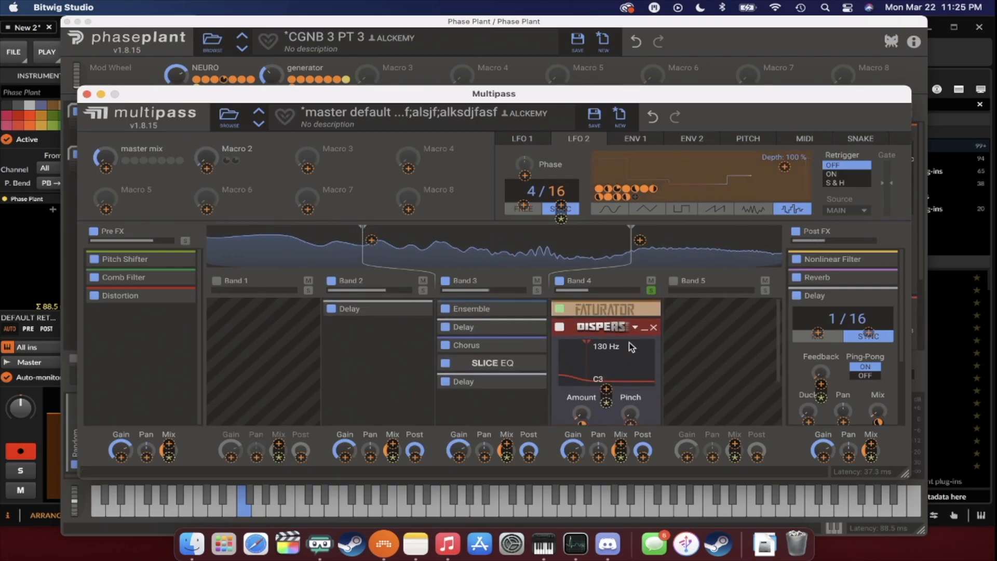
left_click(631, 416)
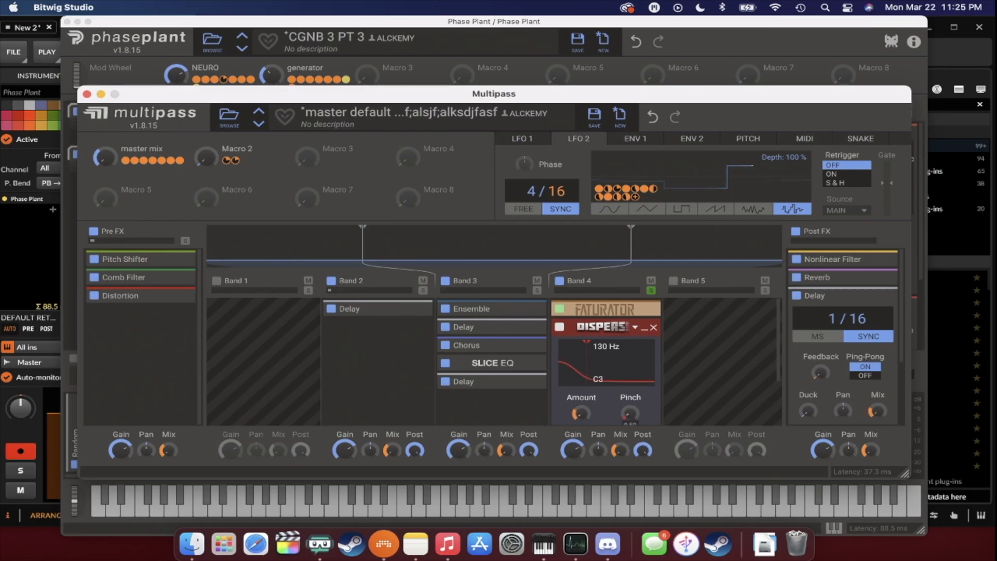
left_click(644, 328)
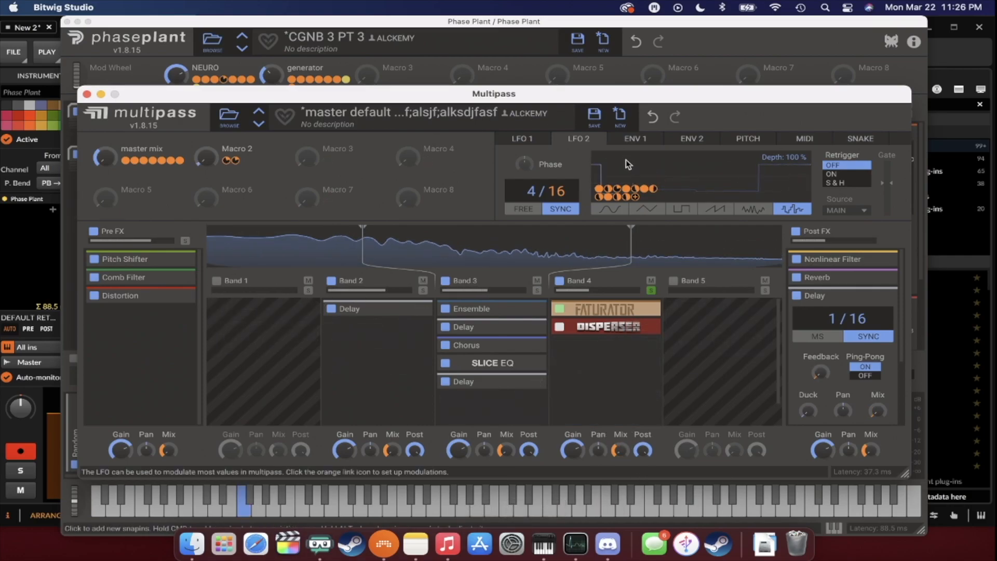
Add a Ring Mod below the Disperser in Band 4 and modulate its Mix with LFO 2.
left_click(605, 348)
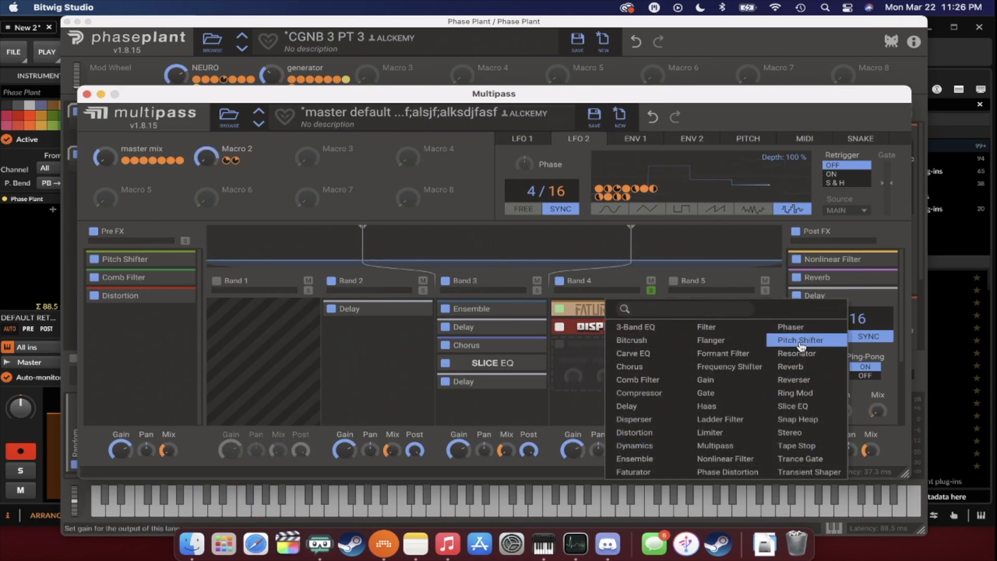
left_click(795, 393)
scroll(638, 357, "down", 2)
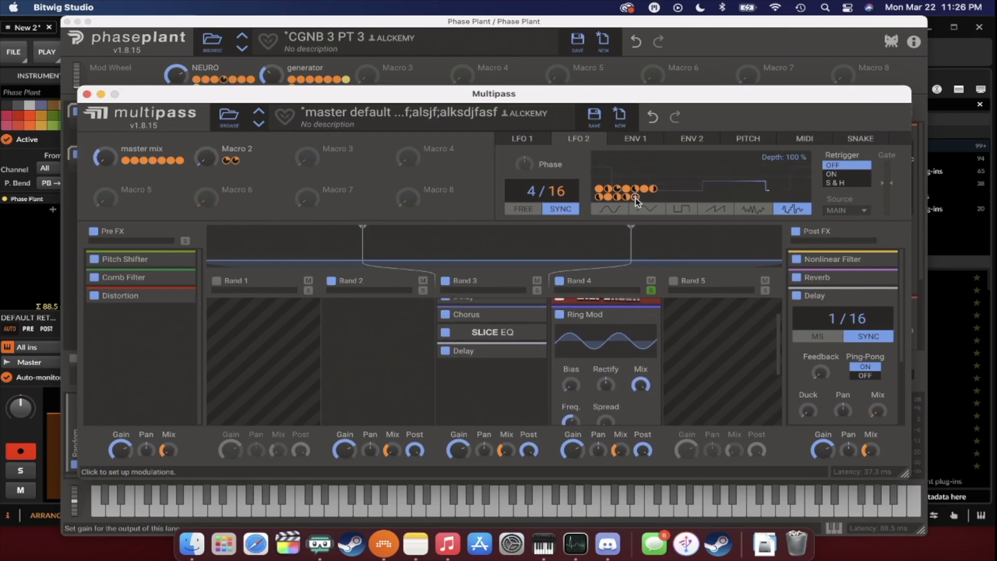
left_click(635, 198)
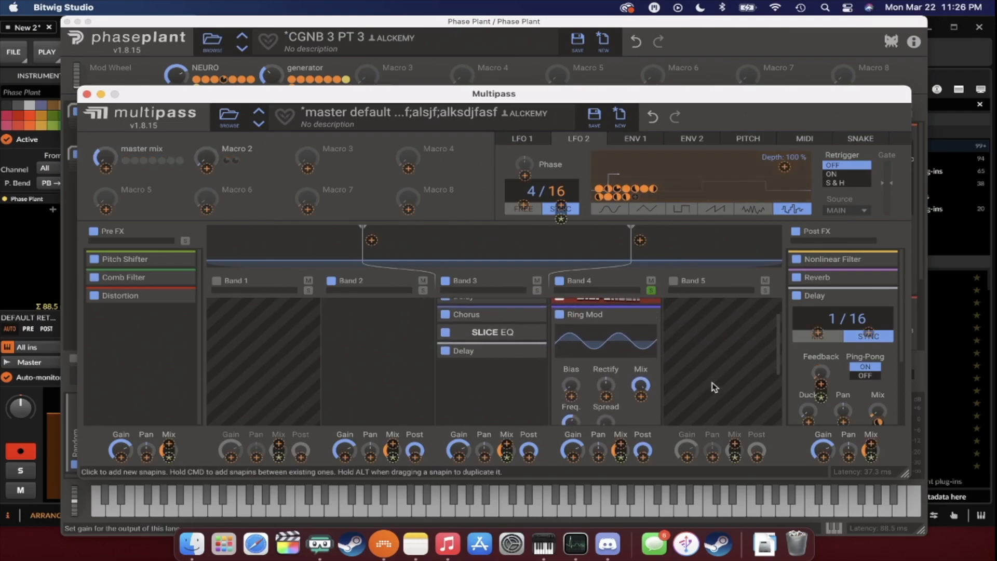
left_click(624, 376)
scroll(623, 376, "down", 2)
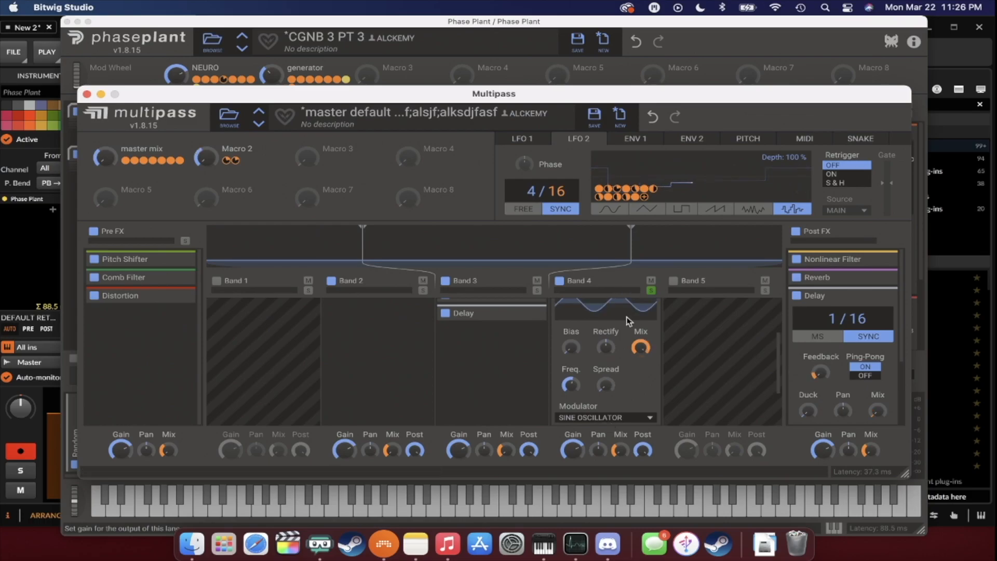
Lower the Ring Mod's frequency, adjust its Mix, and set its Spread to 4%.
scroll(603, 363, "up", 2)
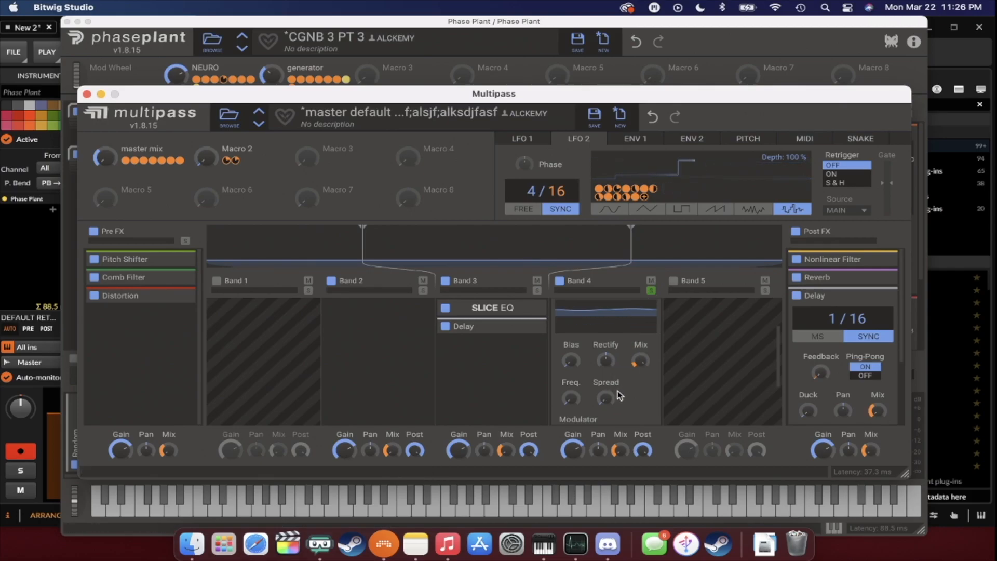
left_click_drag(605, 403, 605, 396)
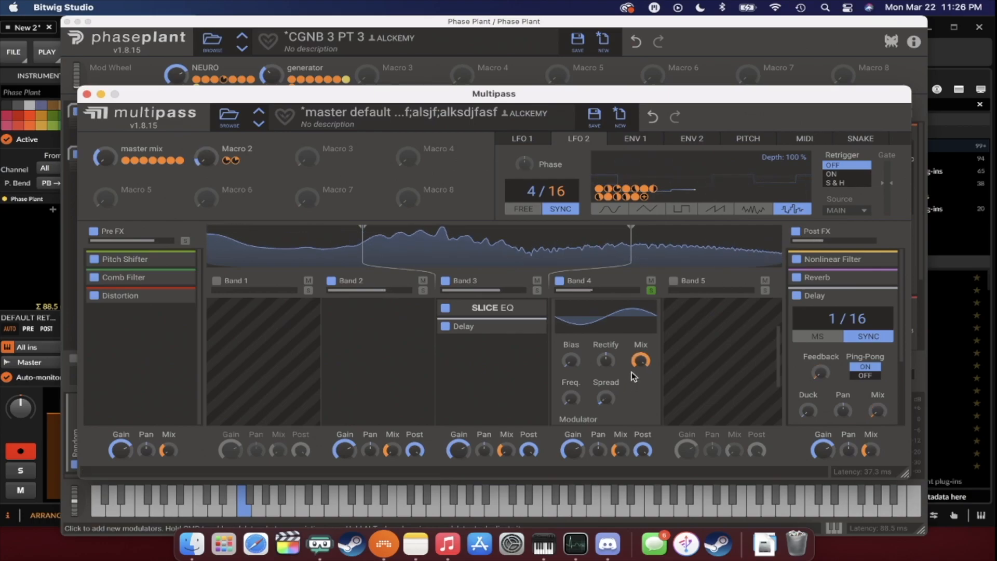
left_click_drag(640, 361, 639, 367)
mouse_move(642, 373)
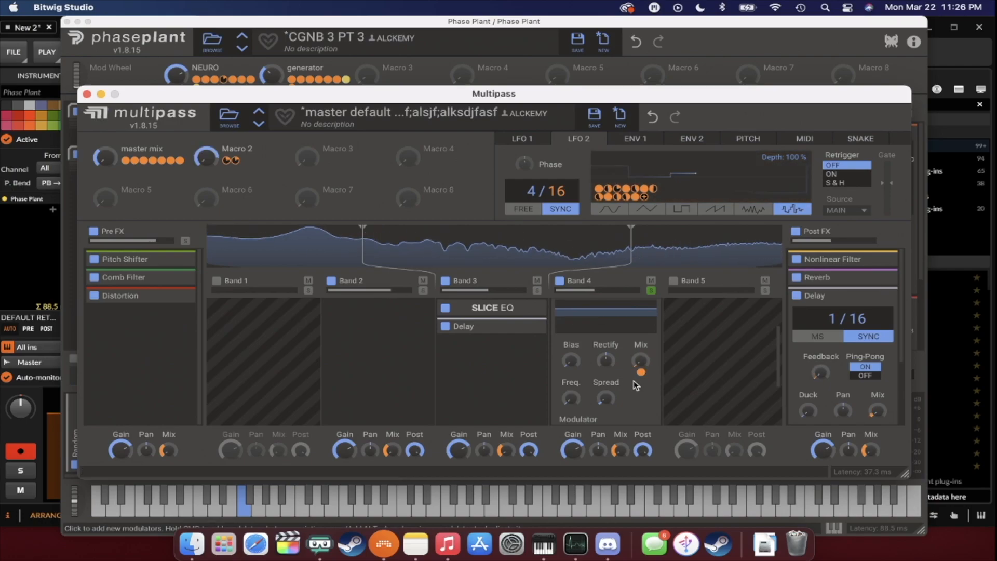
left_click_drag(606, 398, 607, 391)
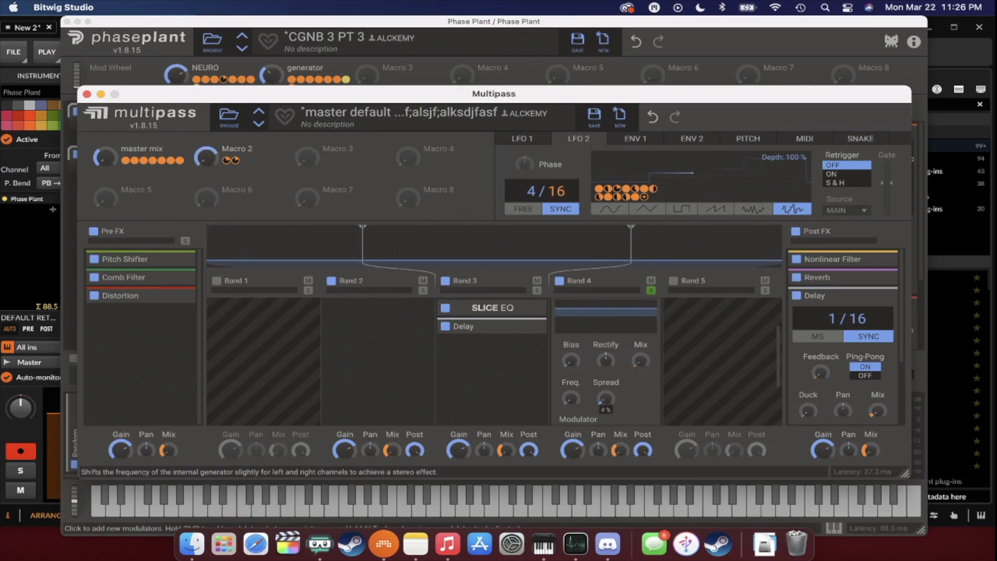
Modulate the Ring Mod's Spread with LFO 2 and raise its Mix fully.
left_click(646, 198)
left_click_drag(607, 410, 606, 397)
left_click(643, 407)
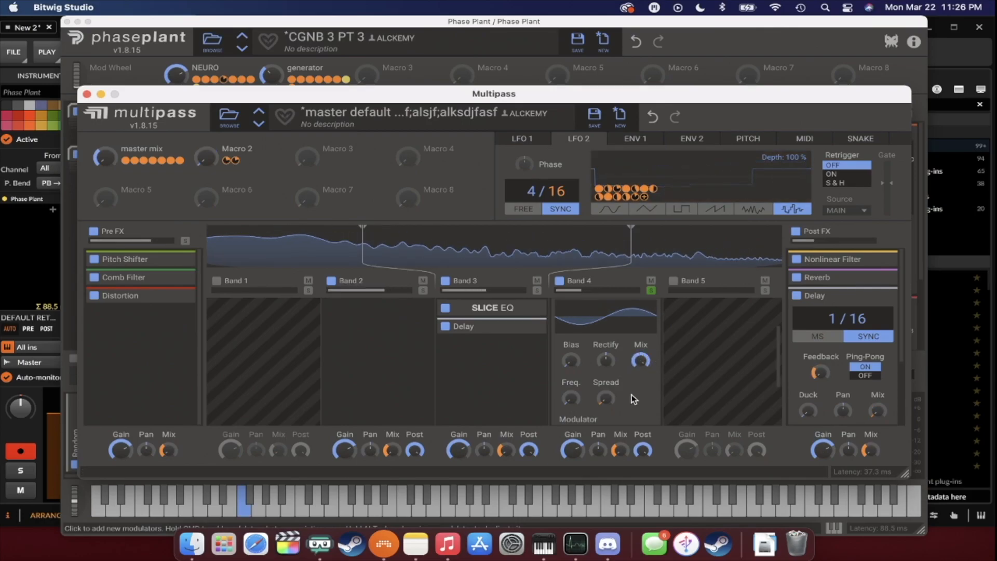
mouse_move(606, 410)
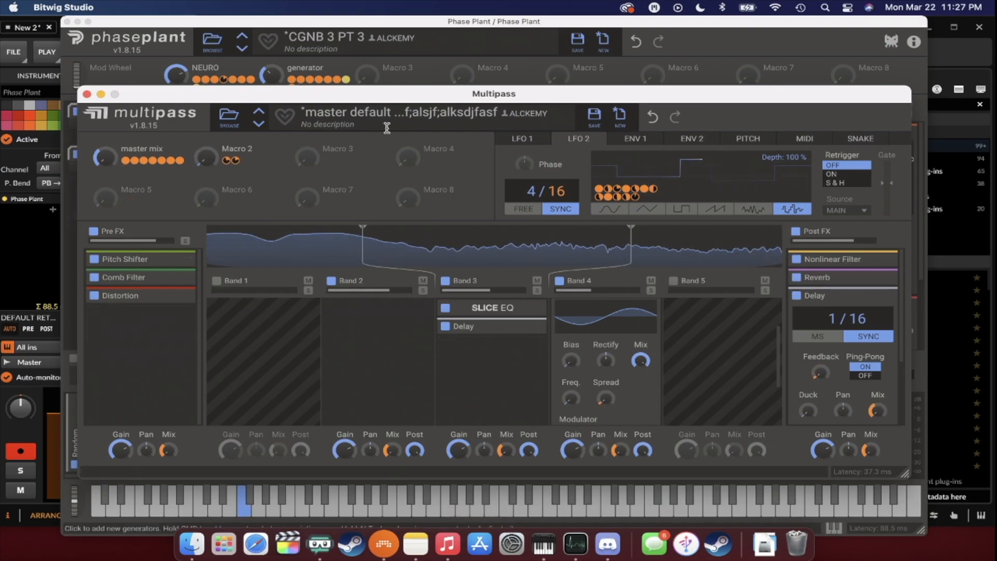
Return to the Phase Plant window and audition the patch by sweeping the NEURO and generator macros, finishing with both at zero.
left_click(281, 73)
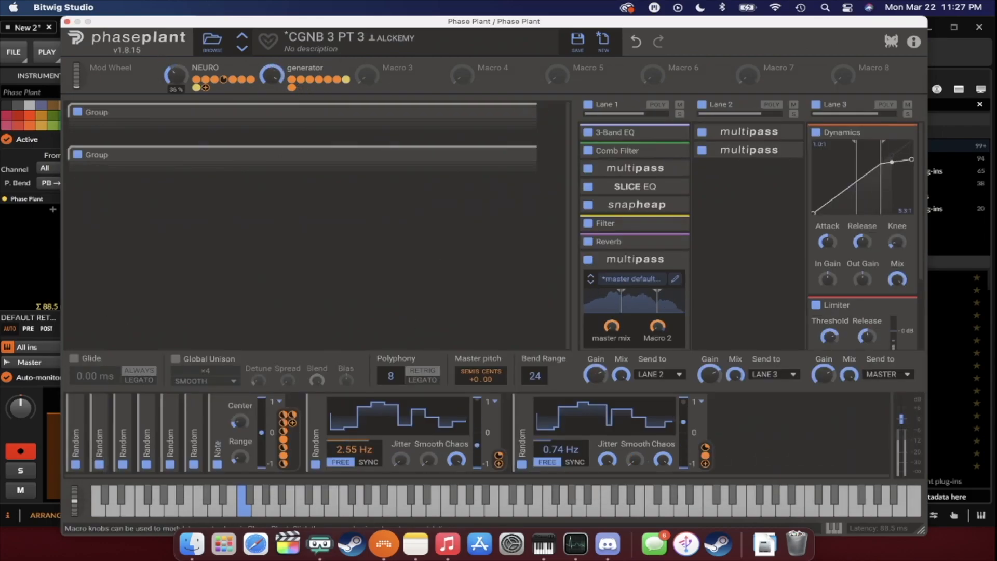
left_click_drag(174, 82, 174, 31)
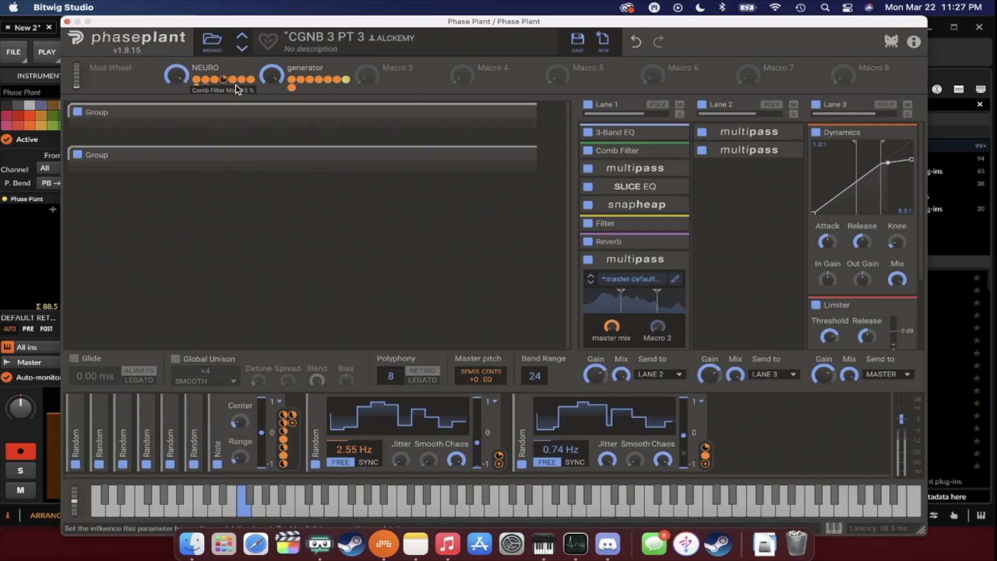
left_click_drag(270, 82, 270, 138)
left_click_drag(184, 81, 184, 129)
left_click_drag(178, 80, 179, 32)
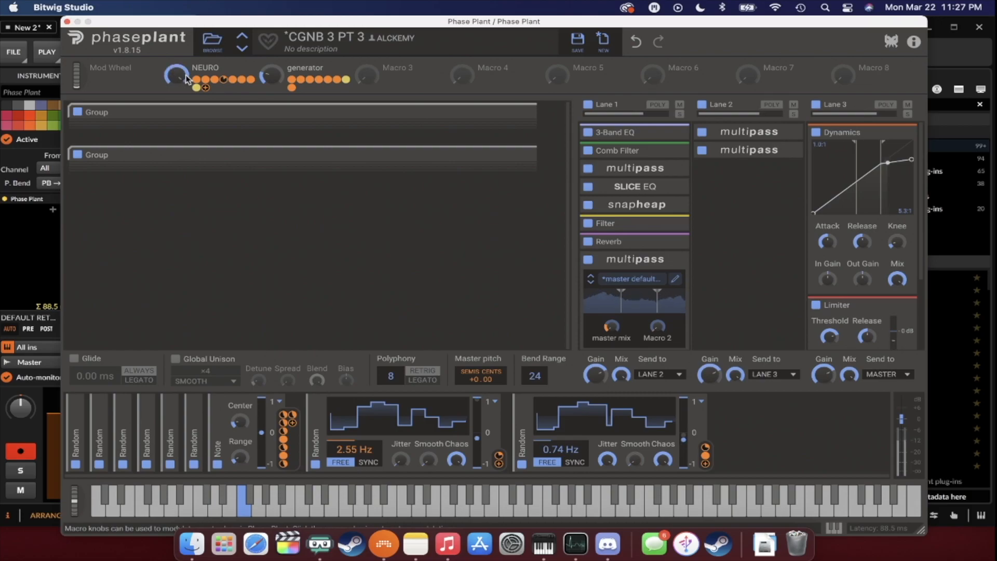
left_click_drag(267, 90, 267, 47)
left_click_drag(180, 84, 179, 127)
left_click_drag(272, 81, 272, 134)
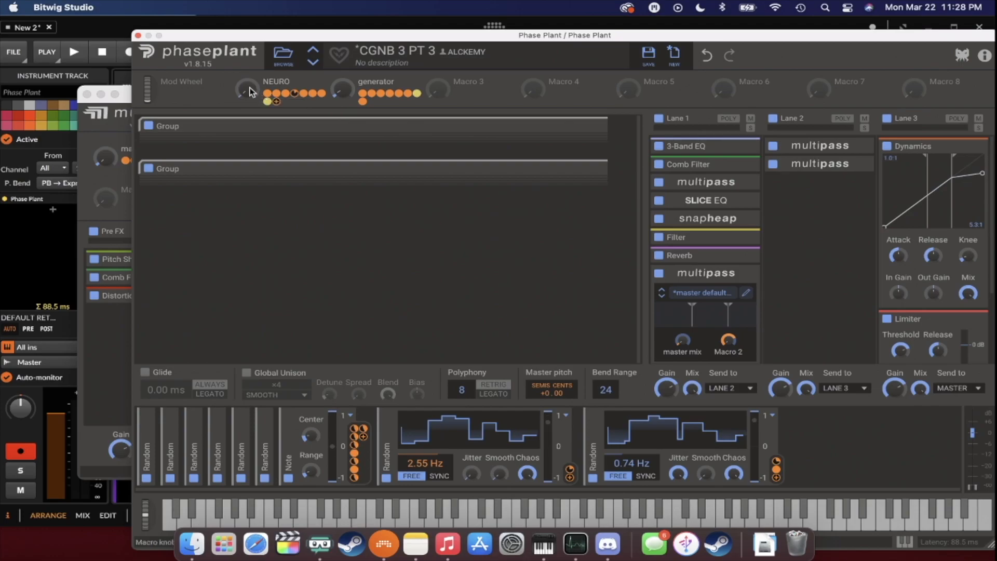
Raise the NEURO and generator macros fully, testing the sound with the pitch wheel.
left_click_drag(247, 97, 247, 41)
left_click_drag(343, 94, 343, 57)
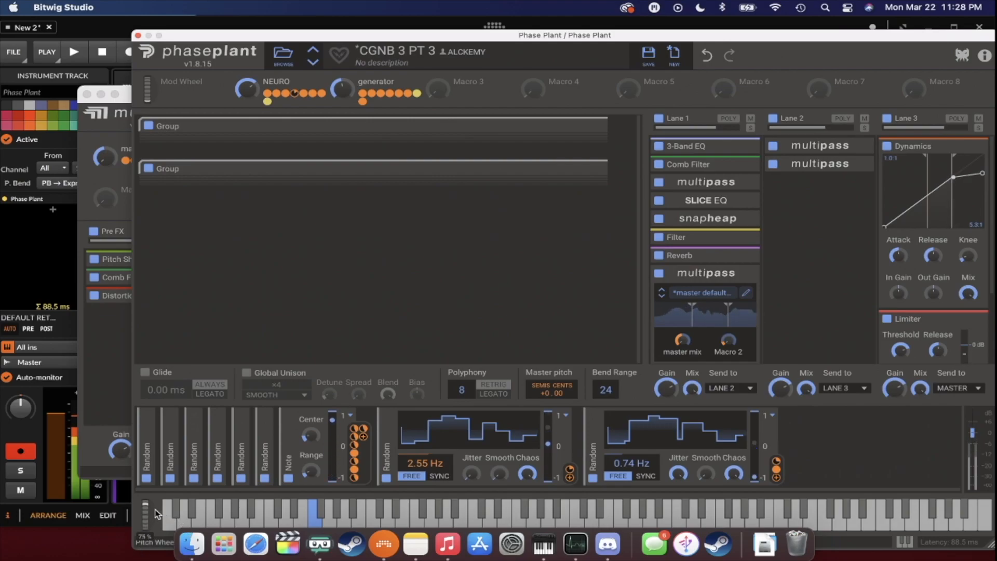
left_click_drag(120, 517, 111, 539)
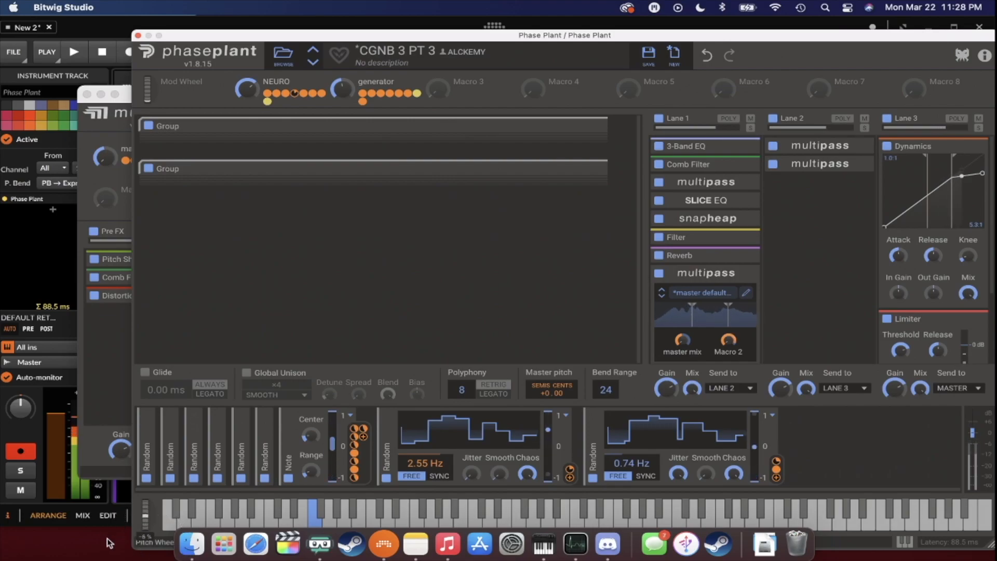
left_click_drag(342, 90, 343, 49)
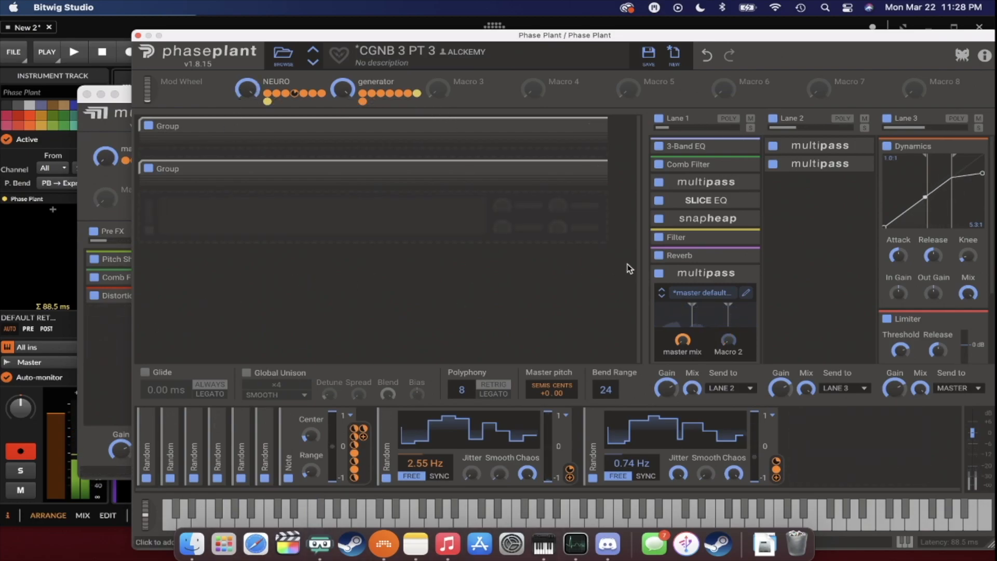
Try the last Multipass in Lane 1 directly above the Slice EQ, auditioning it with NEURO and generator macro sweeps.
left_click(726, 275)
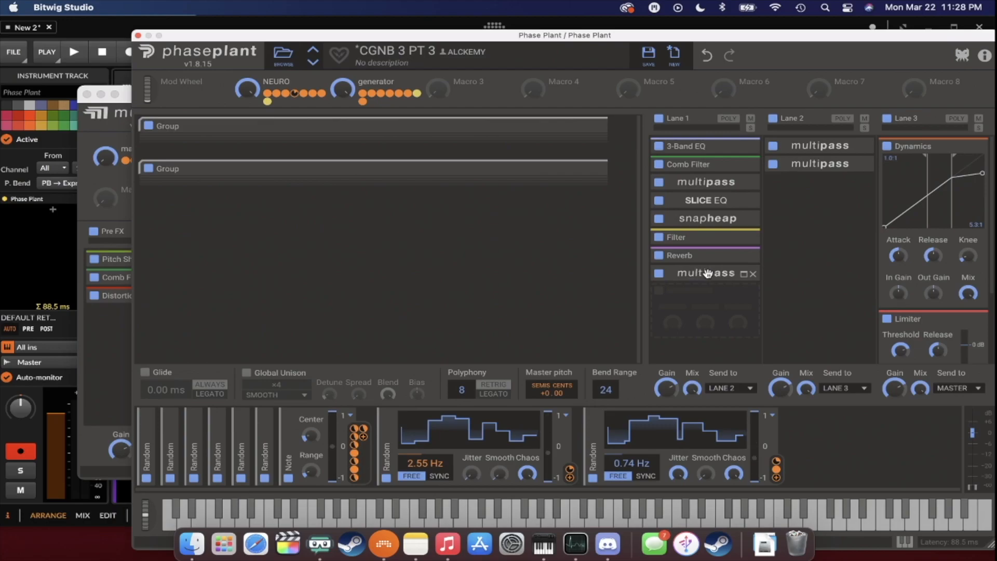
left_click_drag(710, 275, 713, 190)
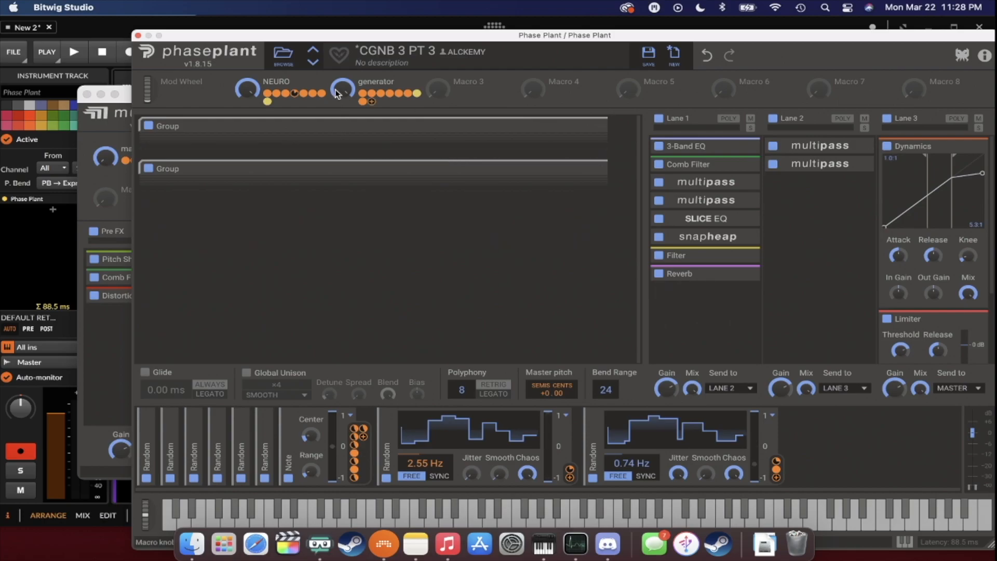
mouse_move(347, 93)
left_mouse_down()
mouse_move(347, 136)
mouse_move(346, 92)
left_mouse_up()
left_click_drag(249, 91, 249, 152)
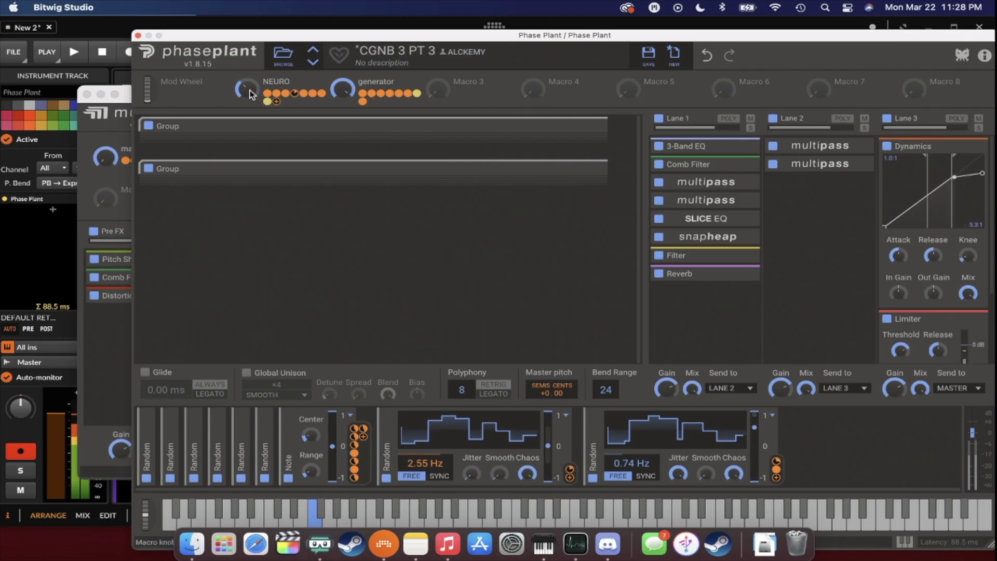
mouse_move(338, 94)
left_mouse_down()
mouse_move(338, 189)
mouse_move(339, 94)
left_mouse_up()
left_click(248, 90)
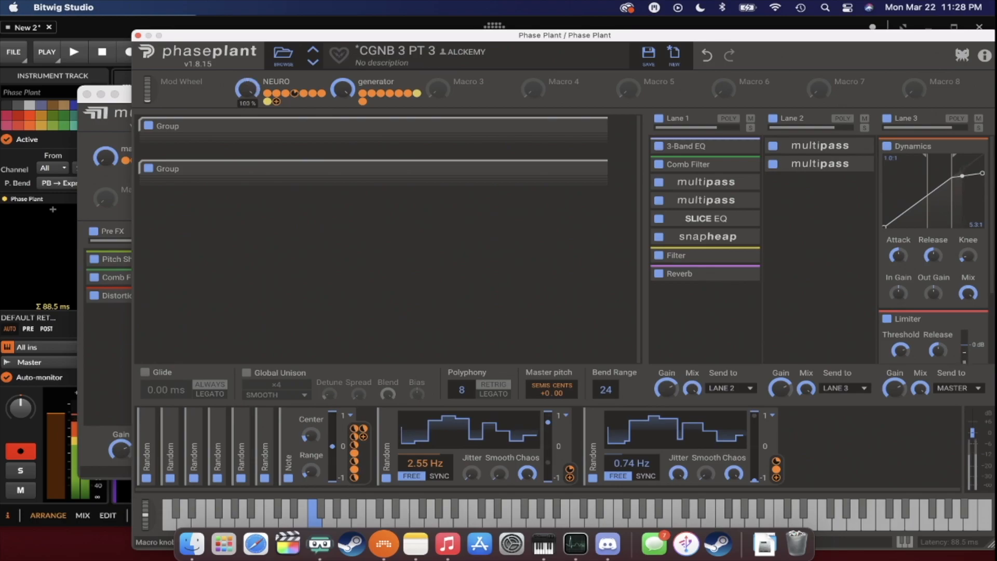
left_click_drag(248, 90, 247, 91)
left_click_drag(341, 85, 340, 151)
left_click_drag(245, 90, 246, 47)
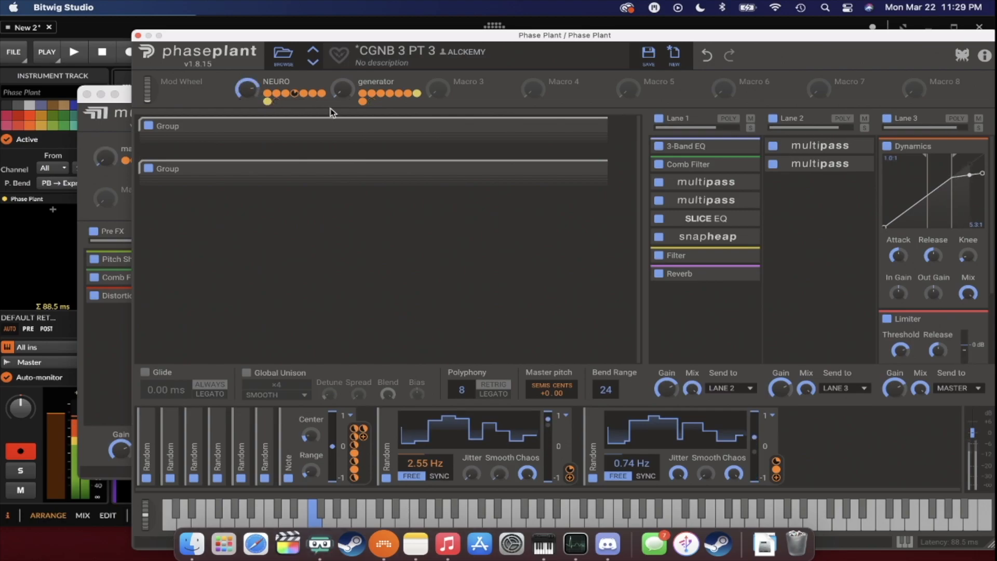
mouse_move(341, 90)
left_mouse_down()
mouse_move(342, 35)
mouse_move(342, 76)
left_mouse_up()
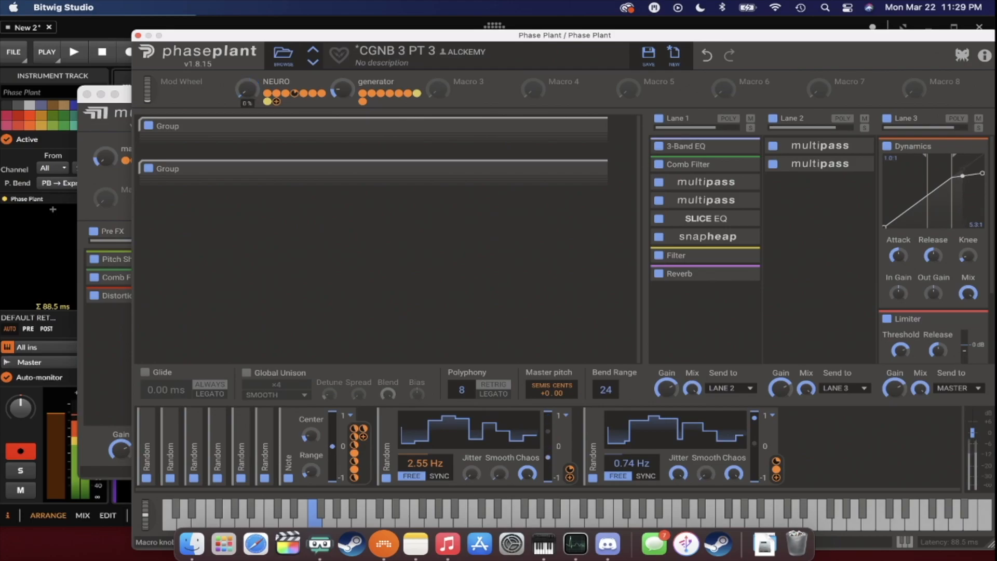
Undo the macro sweeps and the Multipass's move within Lane 1.
left_click(706, 56)
left_click(706, 56)
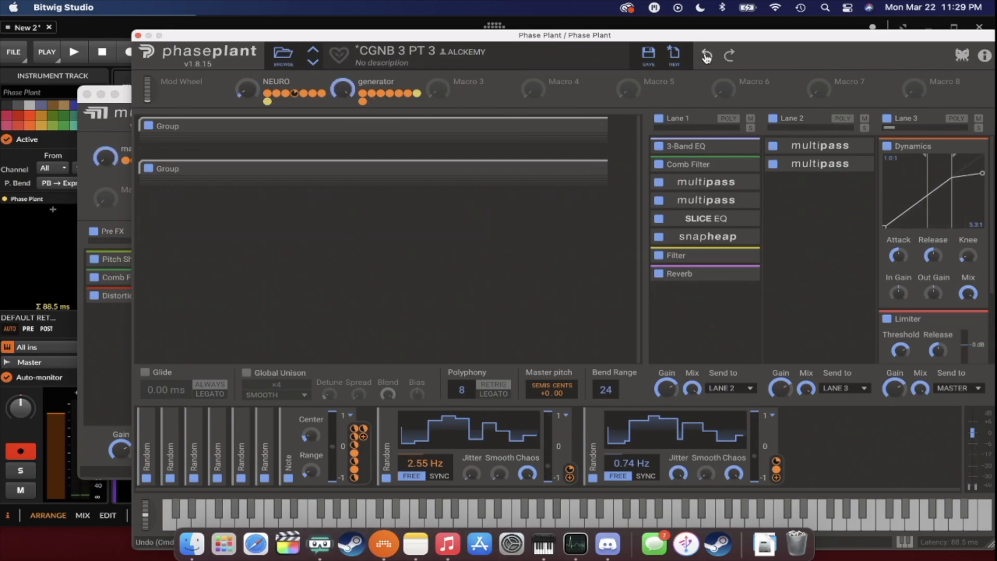
left_click(706, 56)
left_click(706, 56)
Expand the Multipass below the Reverb in Lane 1 and open its editor.
left_click(745, 275)
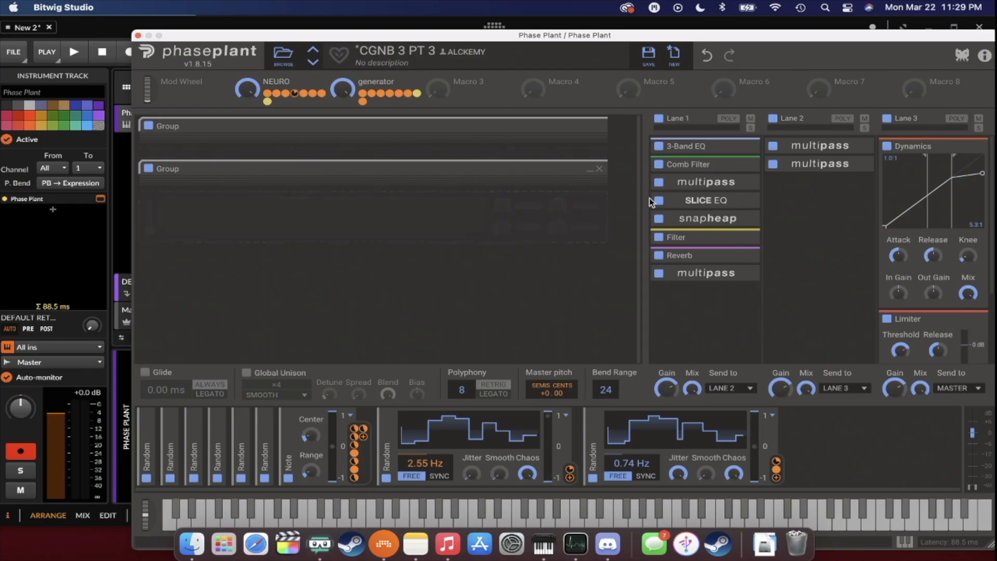
left_click(745, 274)
left_click(747, 293)
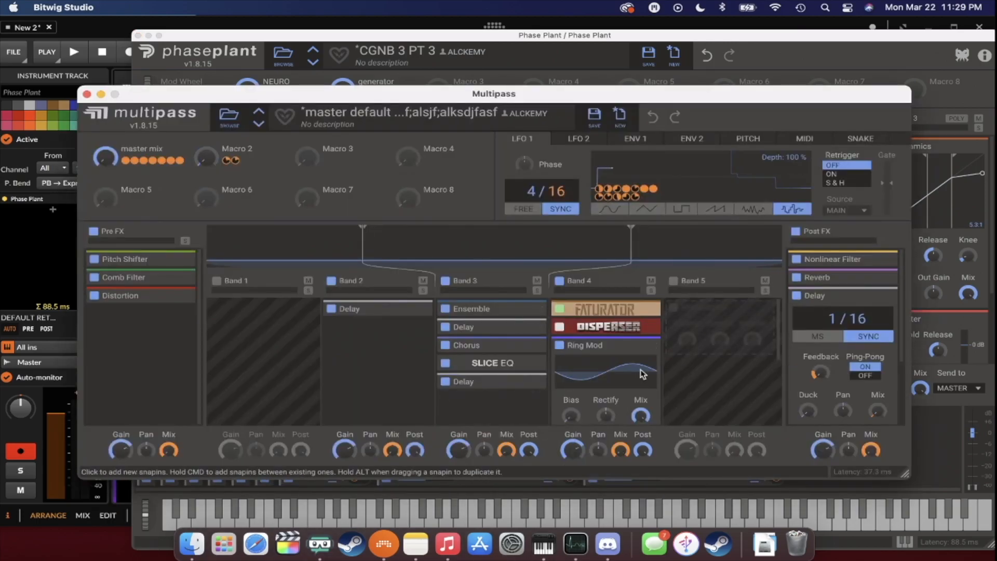
Bypass the Disperser in the Multipass's Band 4 and return to the main Phase Plant window.
scroll(595, 335, "down", 1)
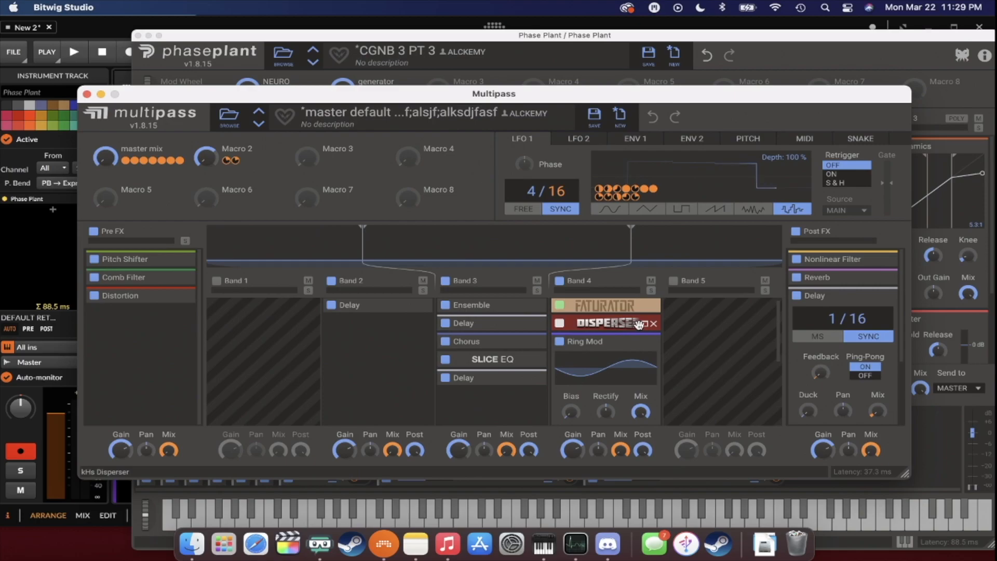
left_click(591, 324)
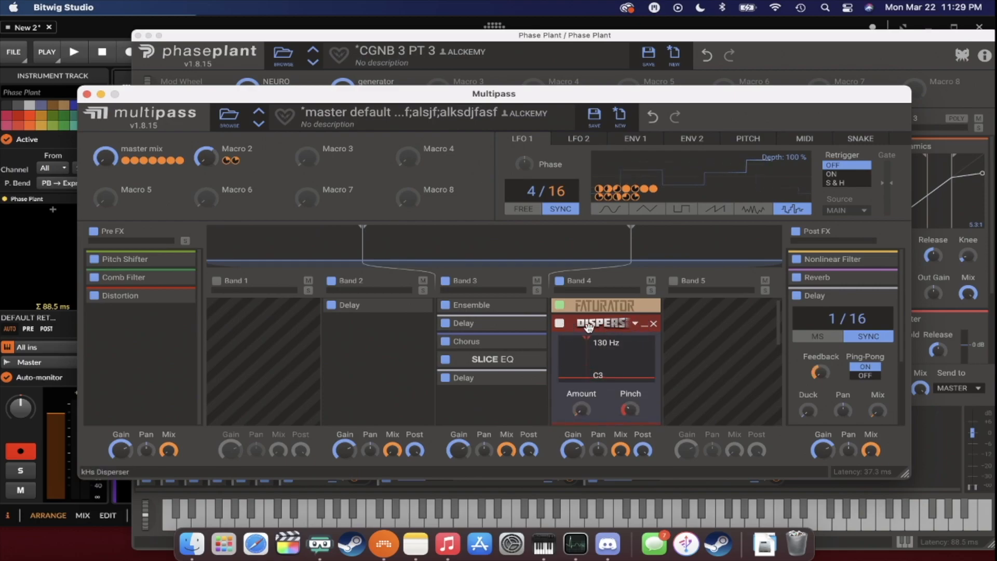
left_click(560, 323)
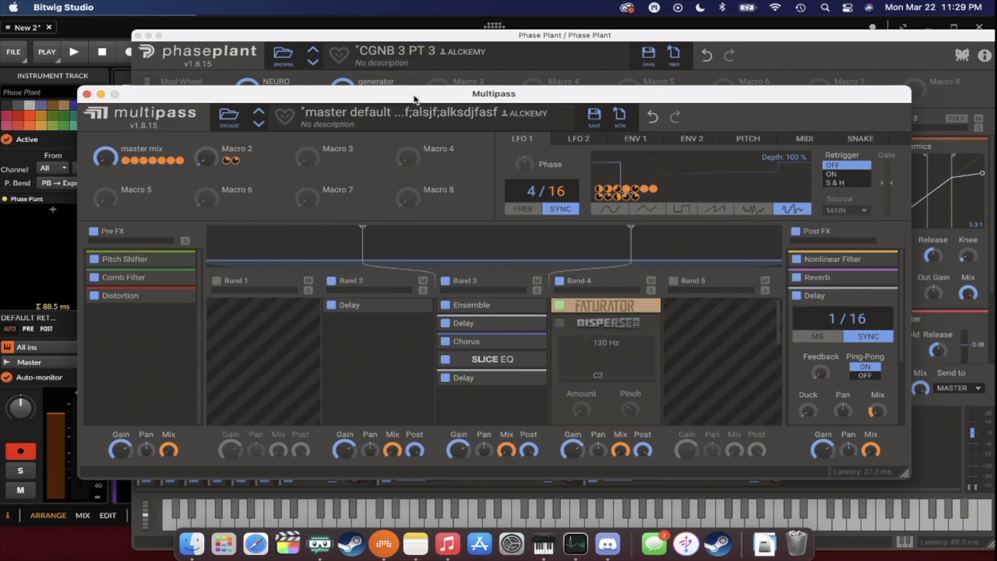
left_click(289, 77)
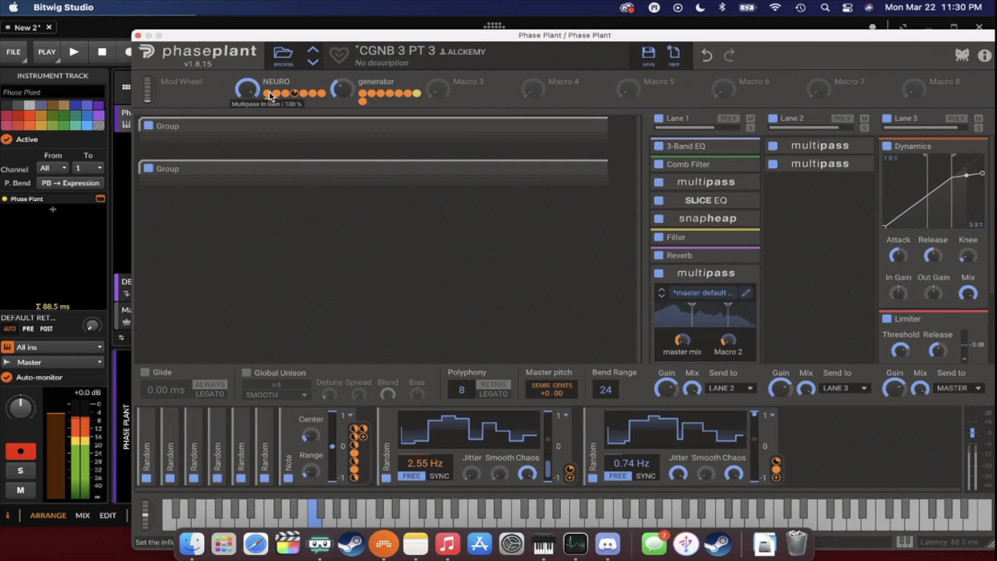
Audition the patch while sweeping the generator macro and the NEURO macro from full down to near zero.
mouse_move(247, 89)
left_mouse_down()
mouse_move(247, 164)
mouse_move(248, 90)
left_mouse_up()
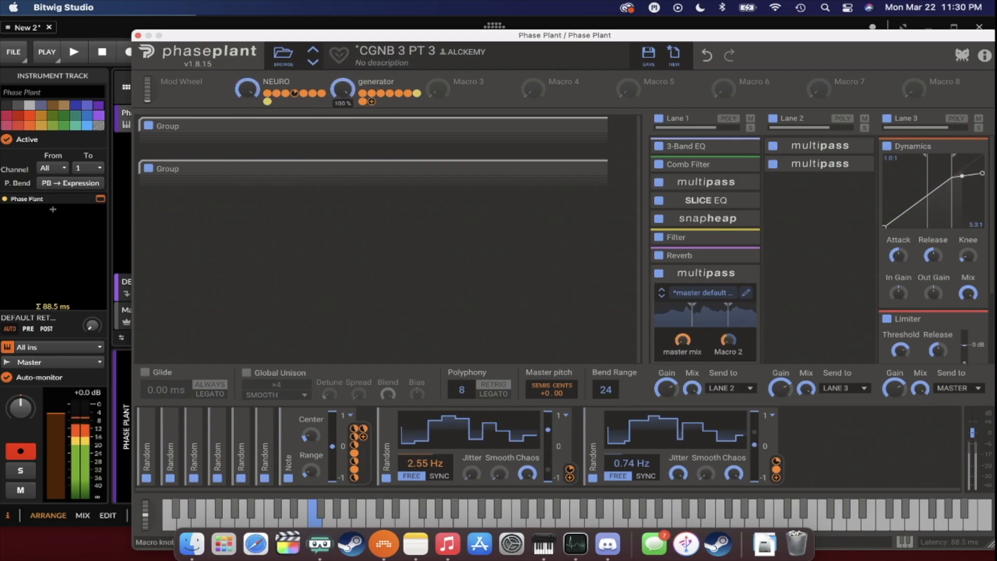
left_click_drag(343, 89, 343, 156)
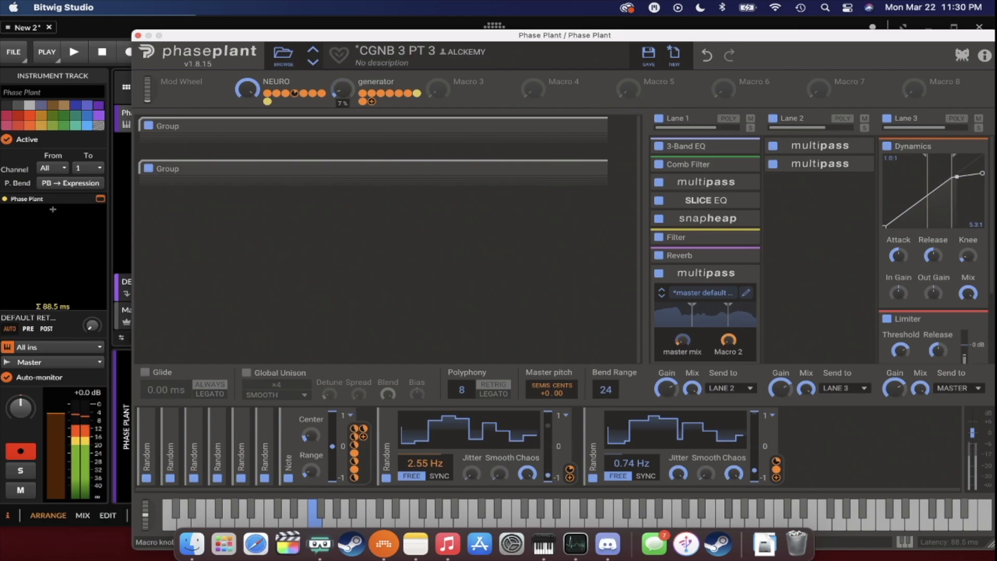
left_click_drag(247, 89, 247, 156)
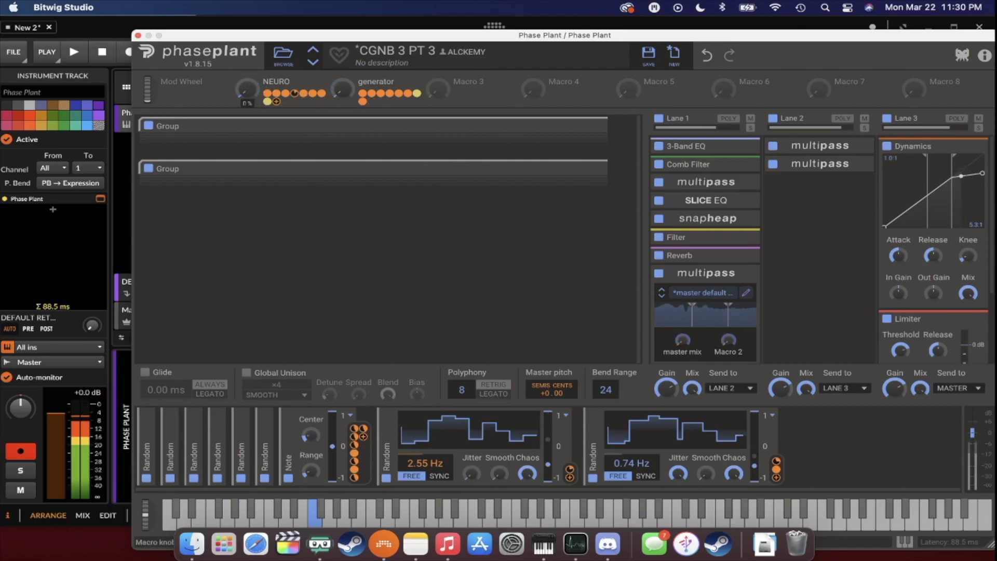